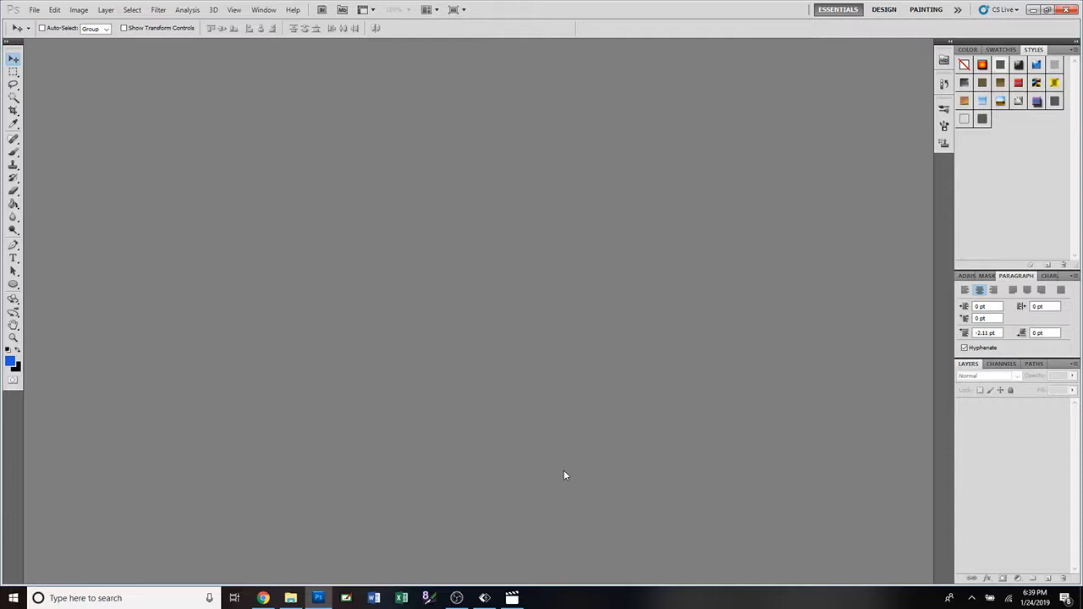
Create a new document from the Print Tech preset, 2800 by 3200 pixels at 300 pixels/inch with transparent background.
click(34, 9)
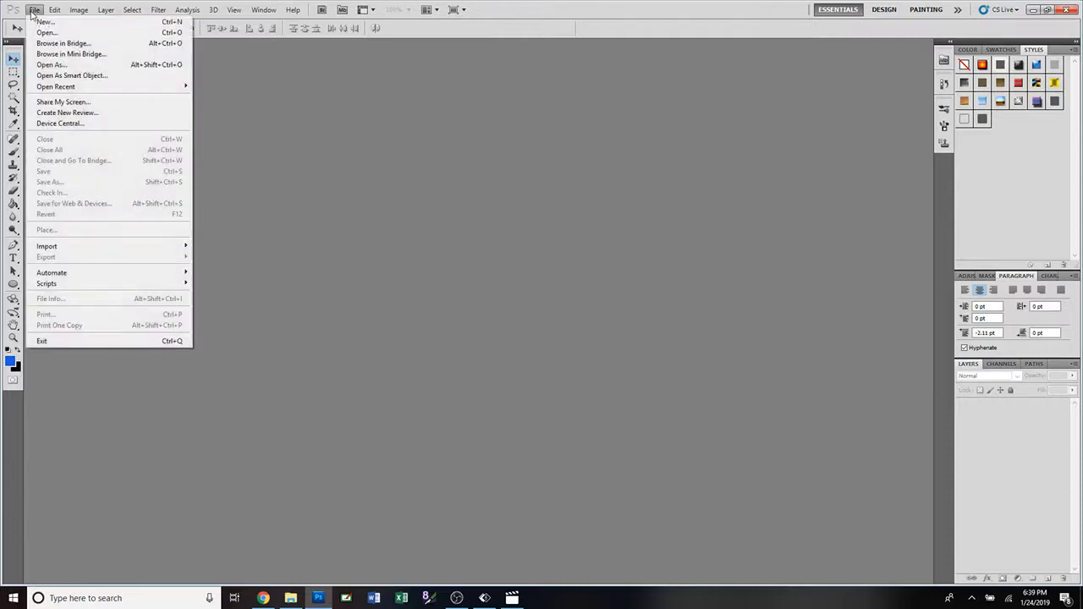
click(40, 22)
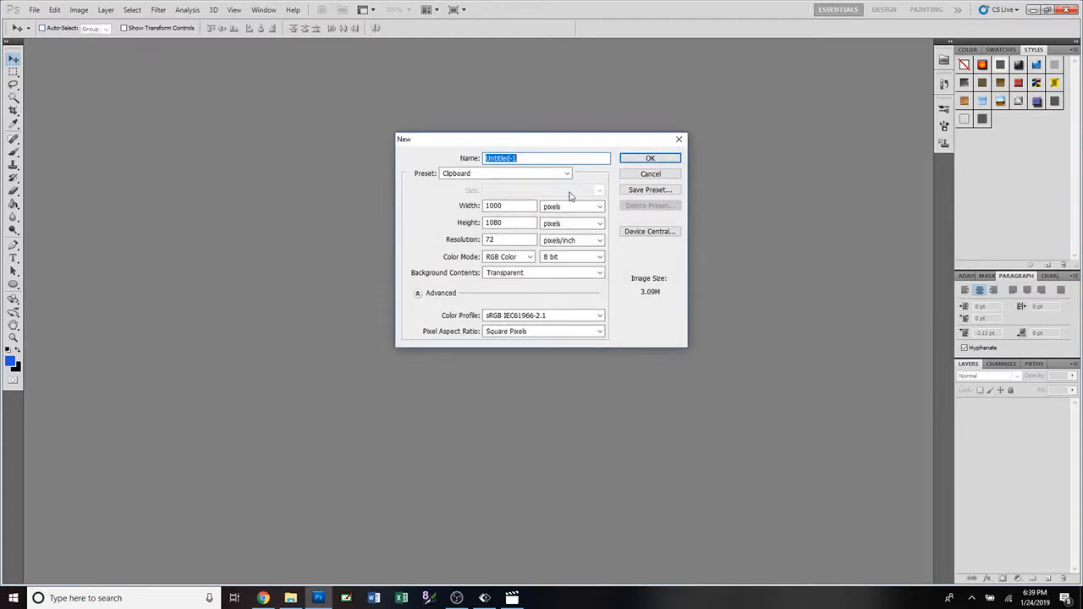
click(568, 175)
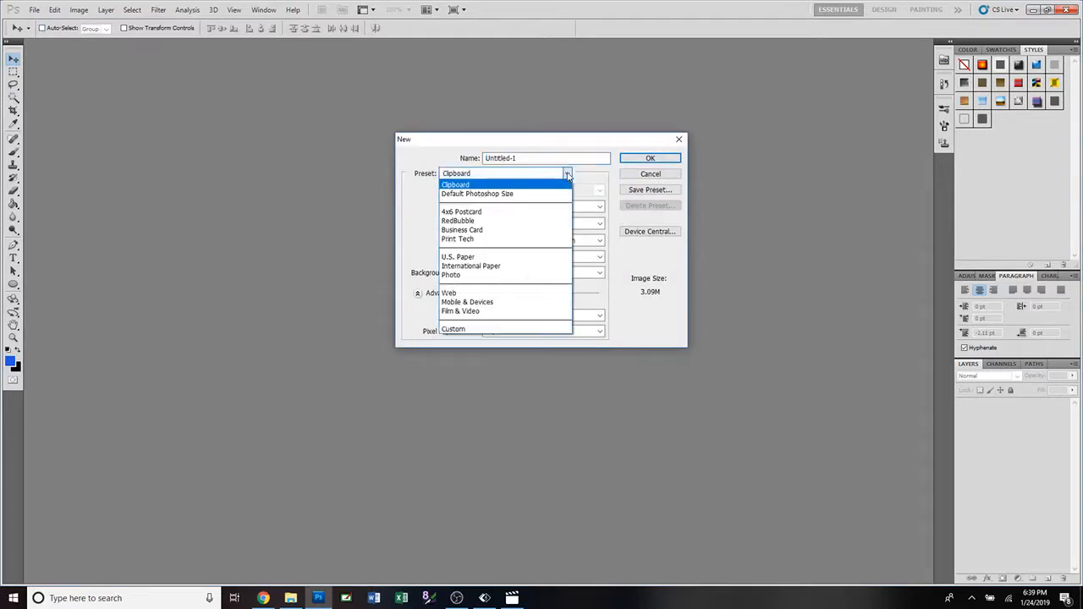
click(477, 241)
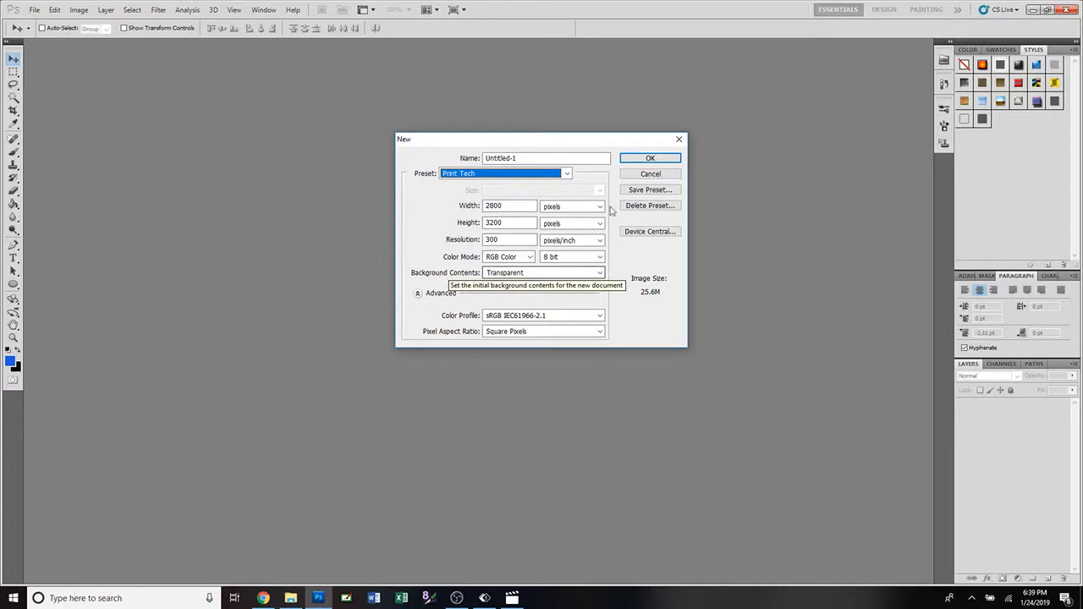
click(650, 158)
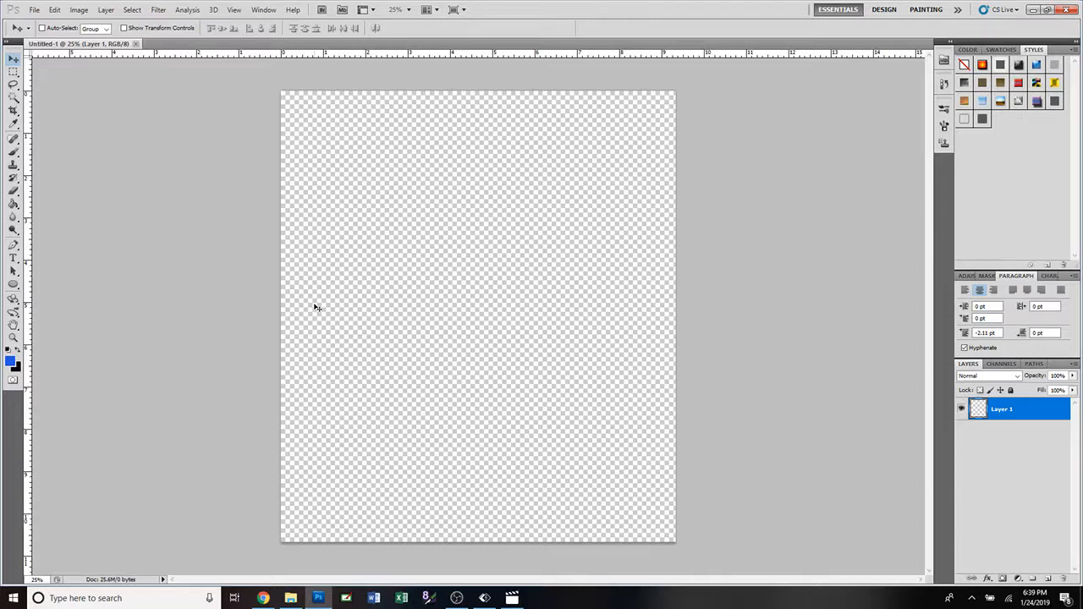
Add a centered text layer containing the person's first name in the upper part of the canvas.
click(13, 260)
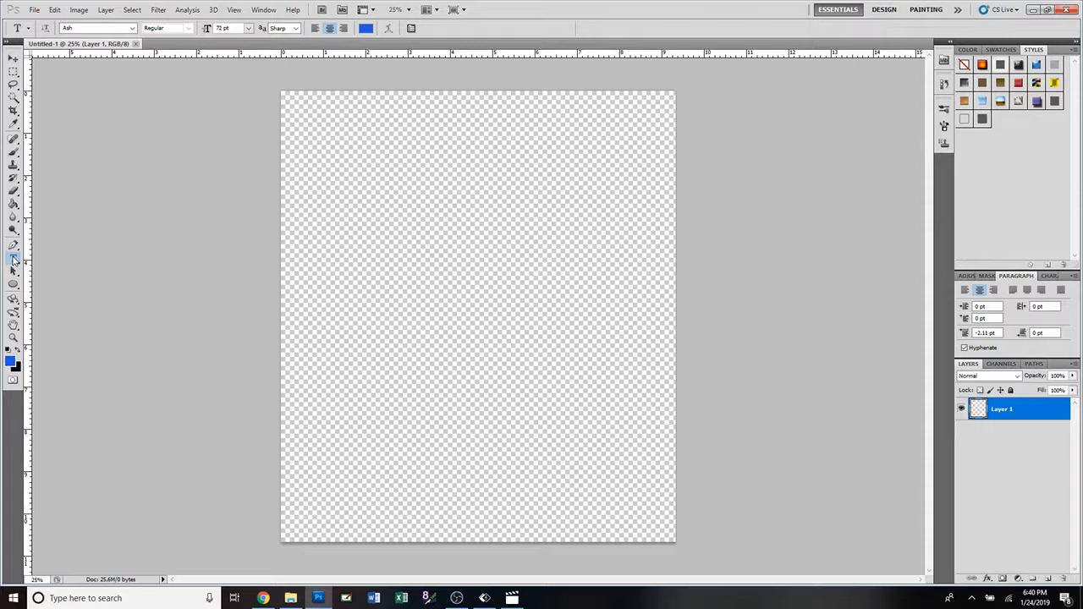
click(457, 213)
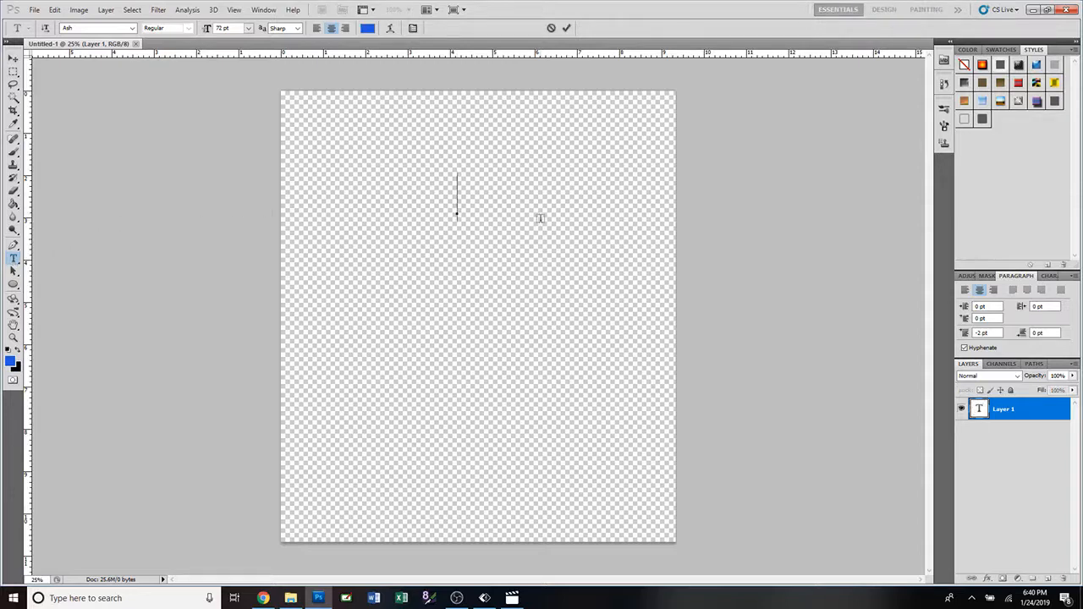
text(JOE)
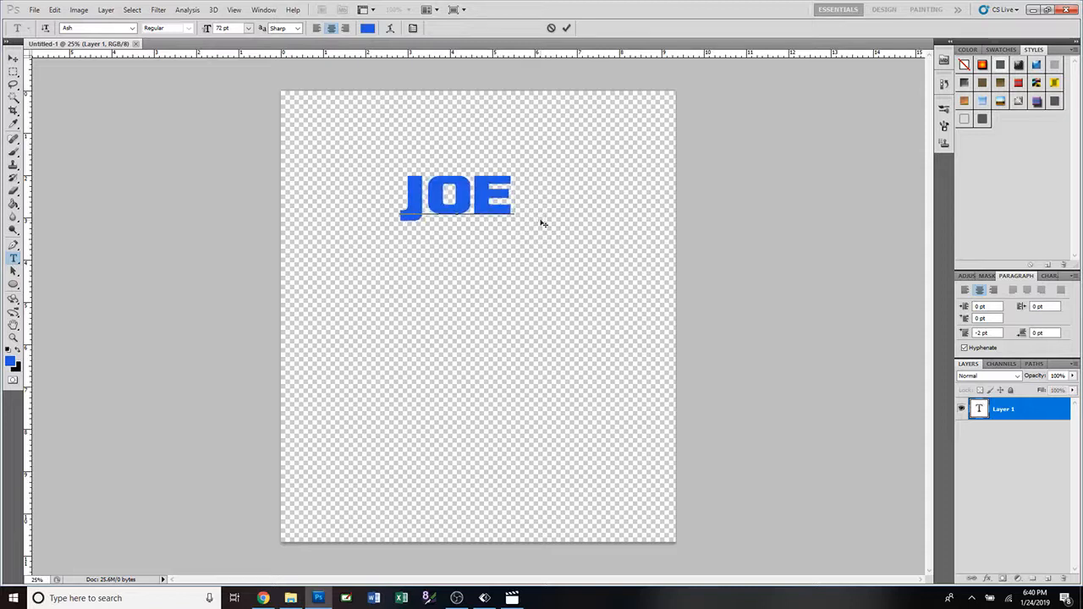
click(566, 28)
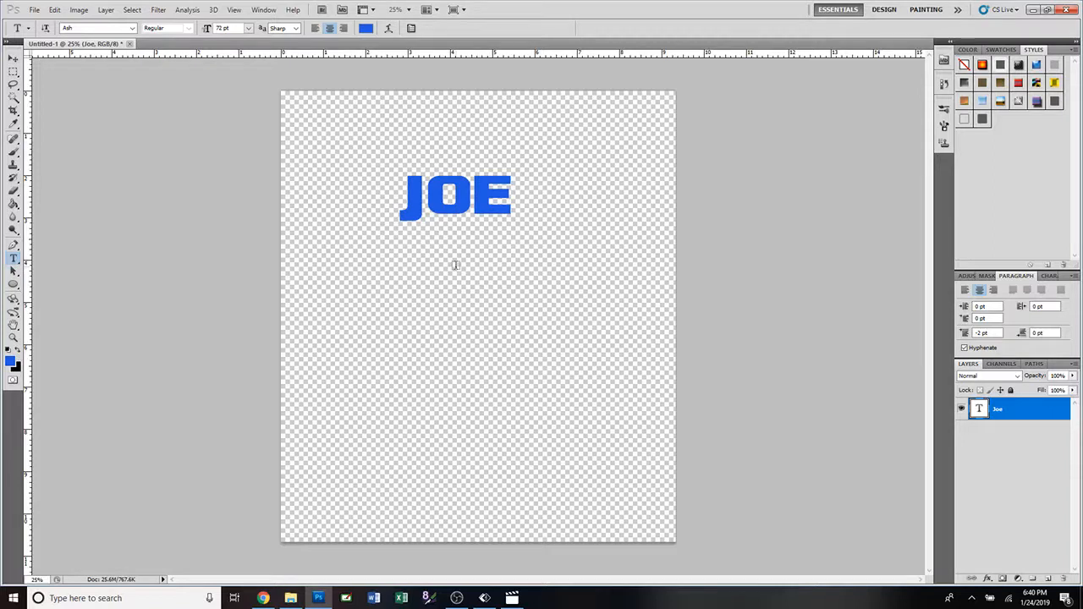
Add a separate text layer reading "The Man" just below the first-name line.
click(455, 265)
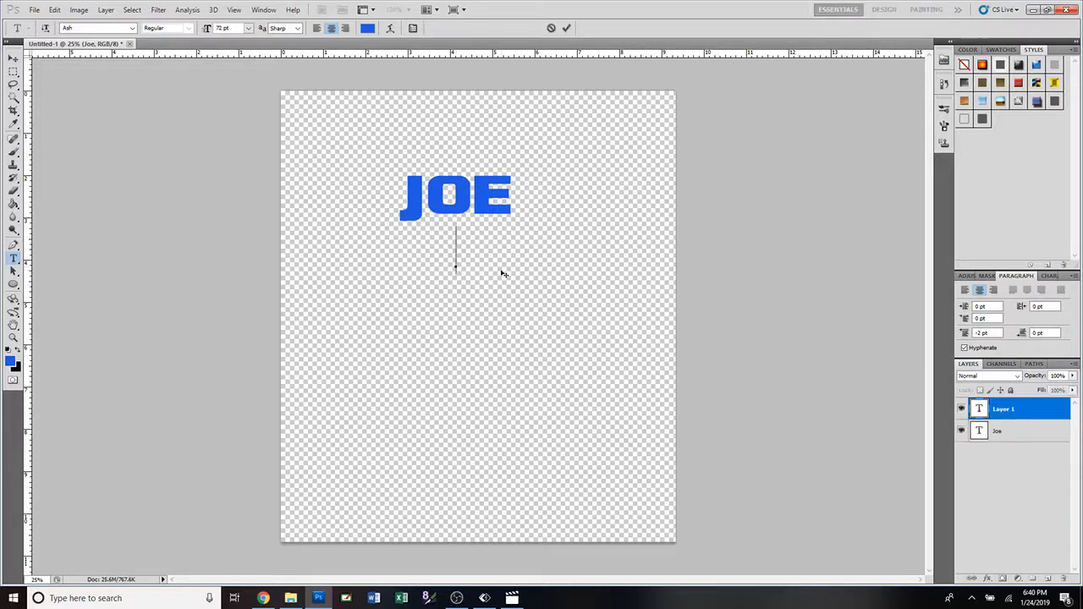
text(THE)
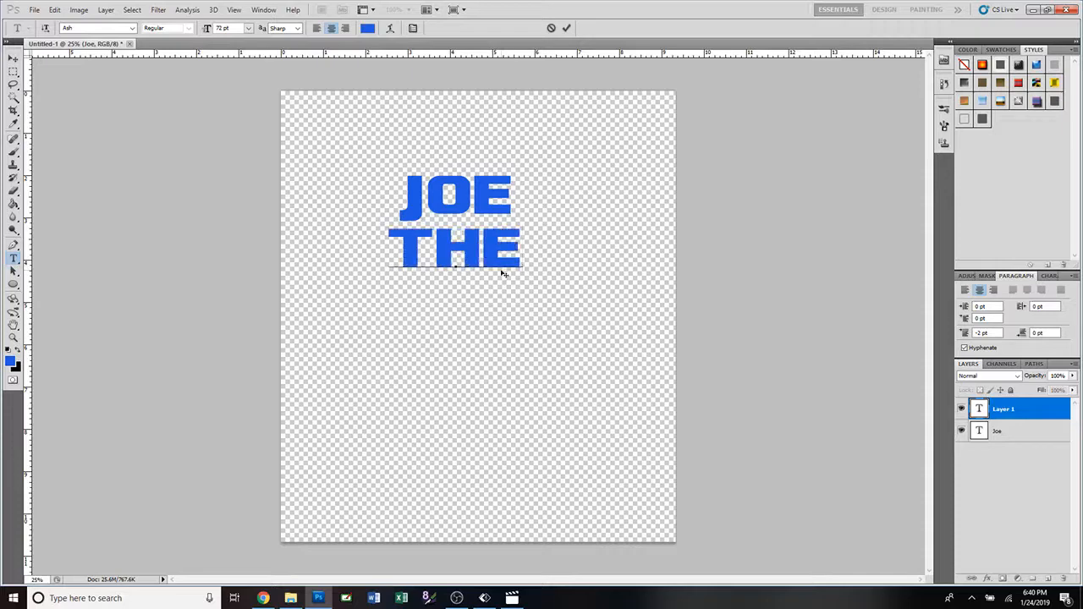
text( MAN)
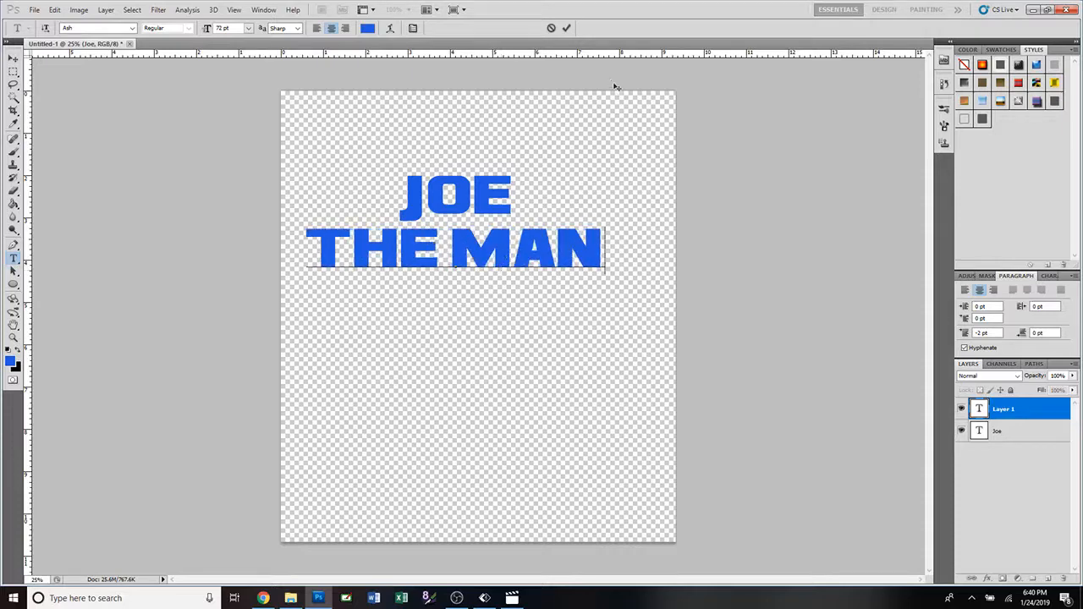
click(567, 29)
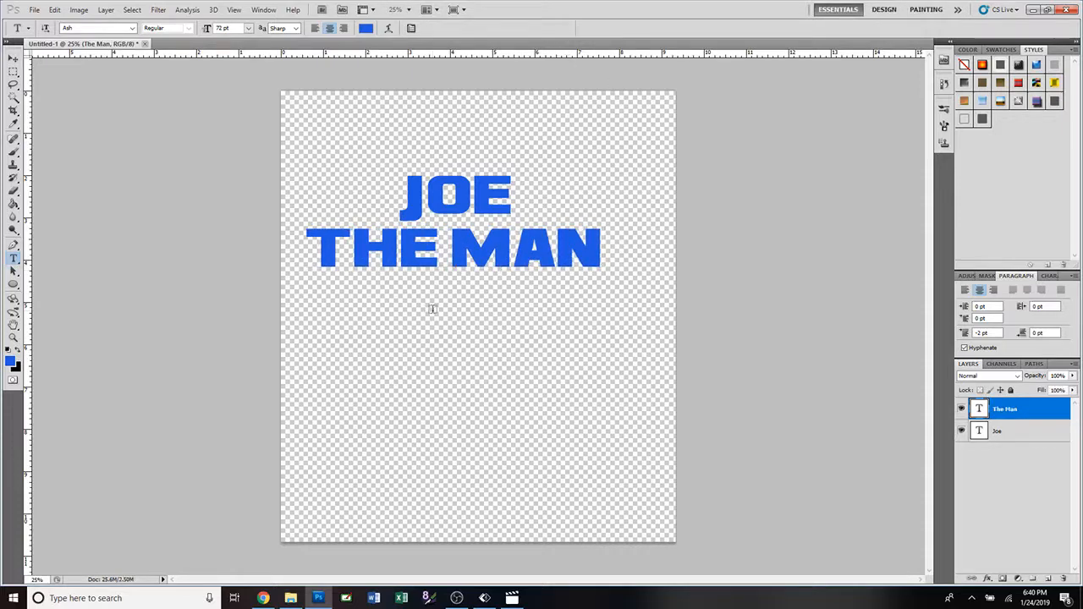
Add a separate text layer reading "The myth" below the "The Man" line.
click(432, 308)
text(THE)
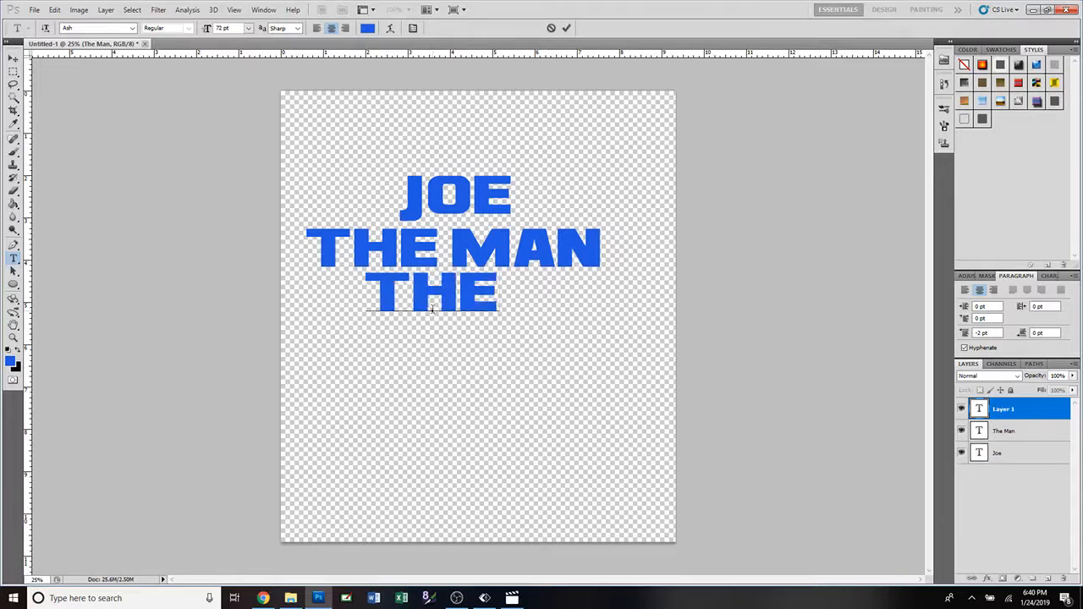
text( MYTH)
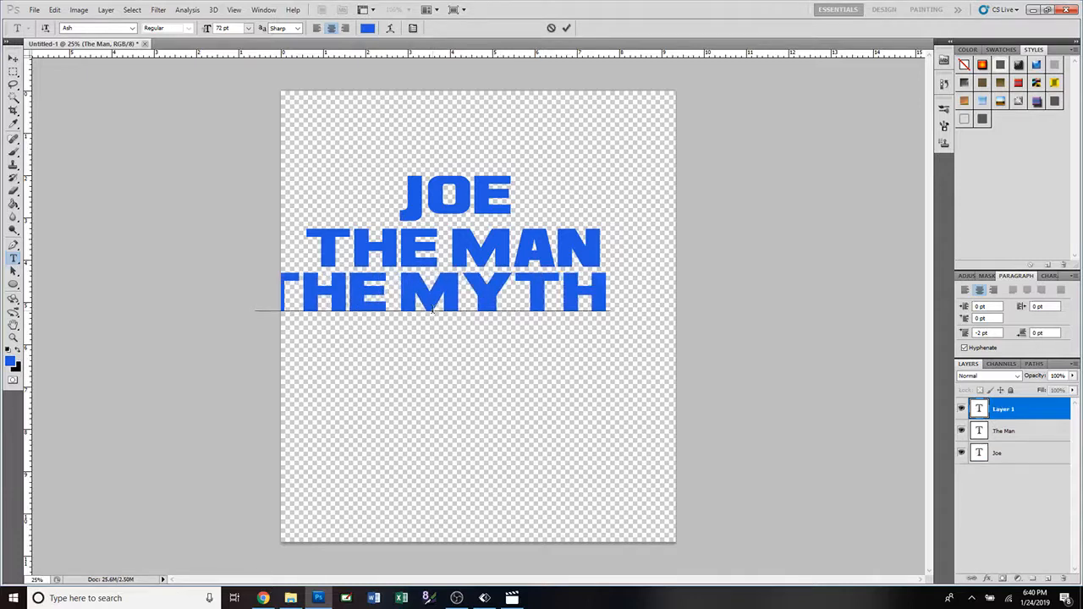
click(567, 30)
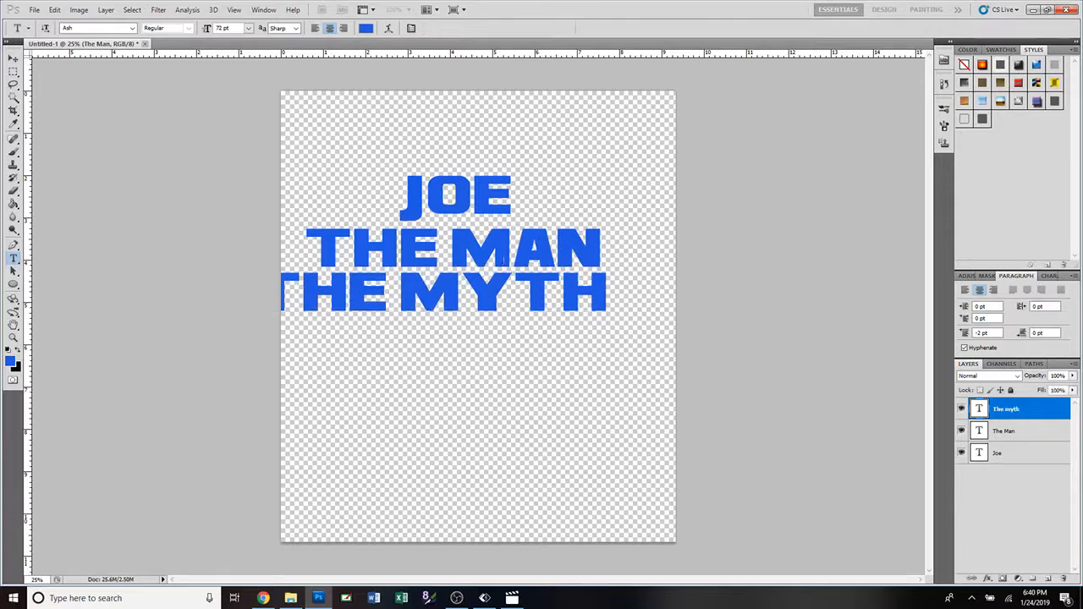
Add a separate text layer reading "The Legend" below the "The myth" line.
click(451, 360)
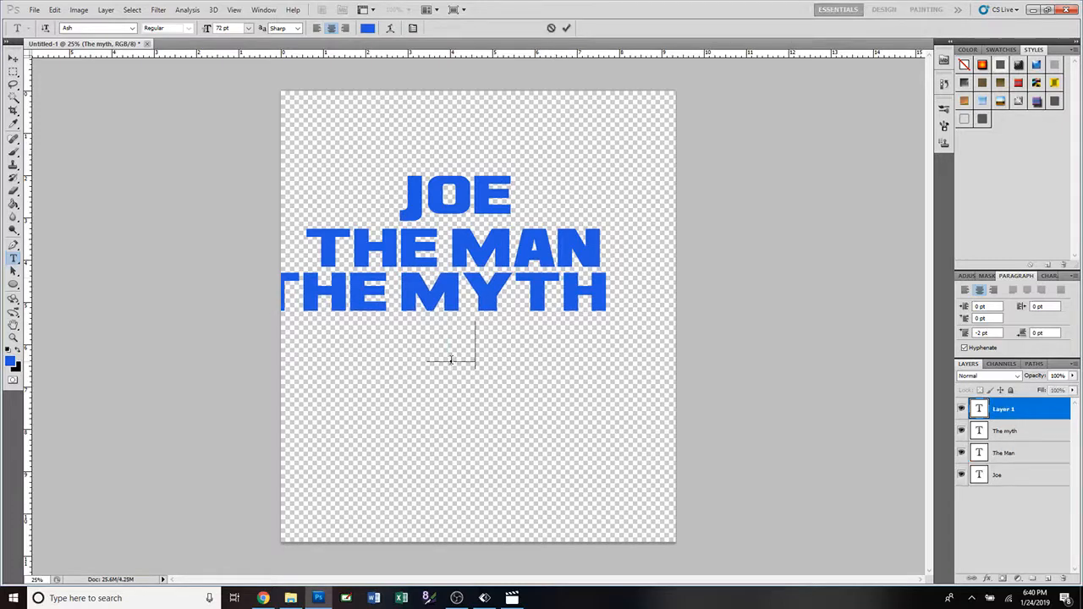
text(The Le)
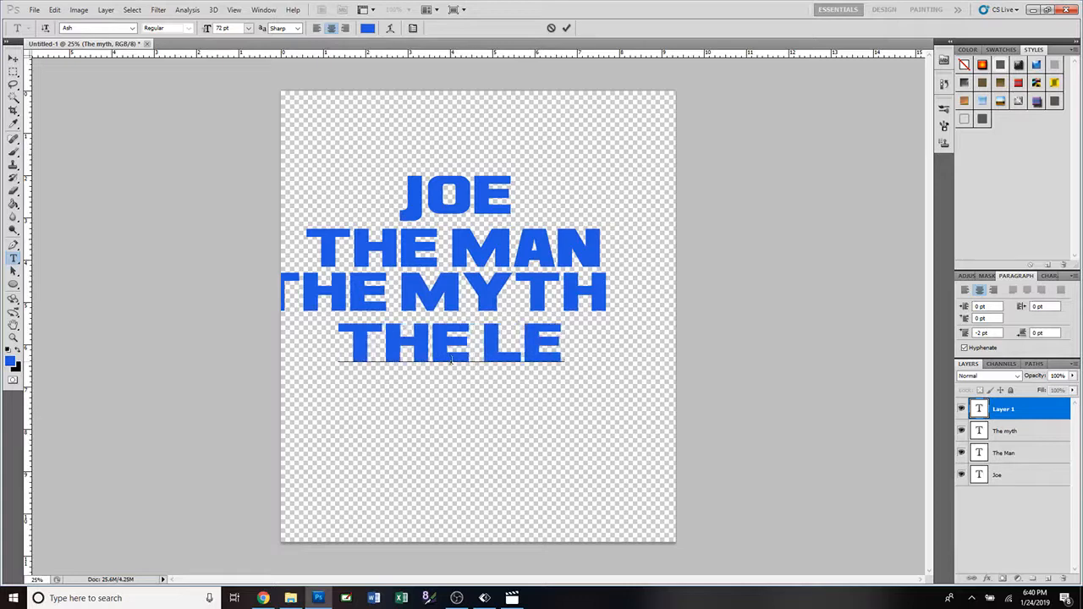
text(gend)
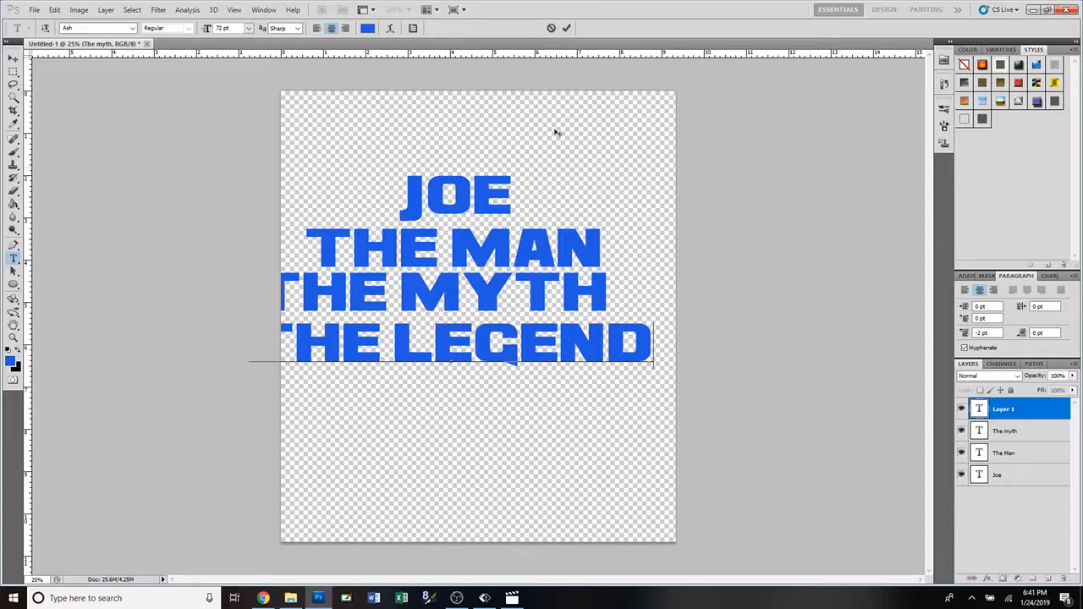
click(567, 29)
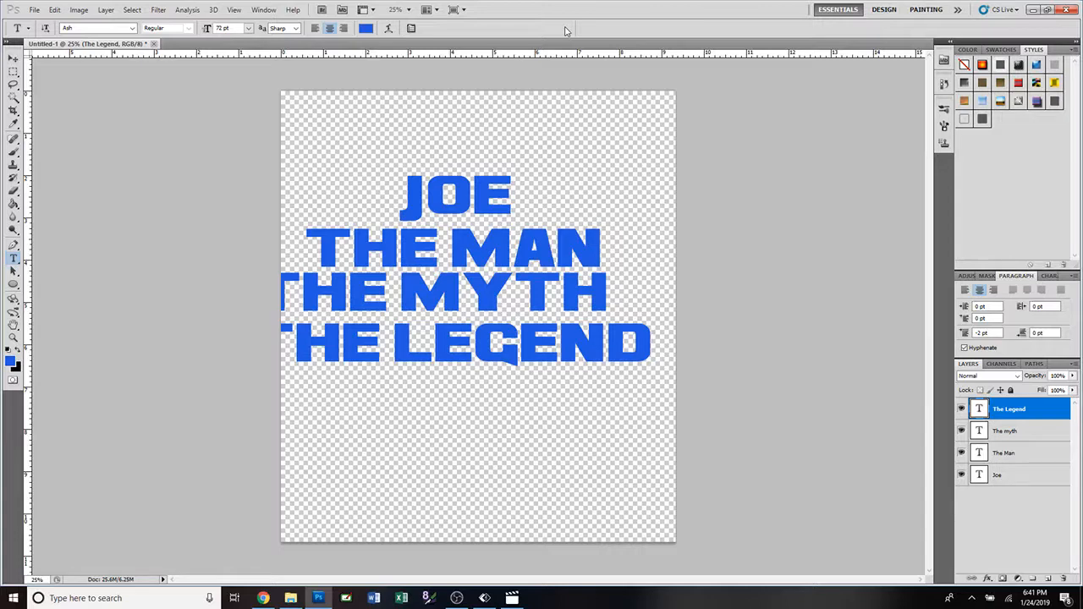
Change the font of the "The Legend" text to Androgyne.
double_click(979, 408)
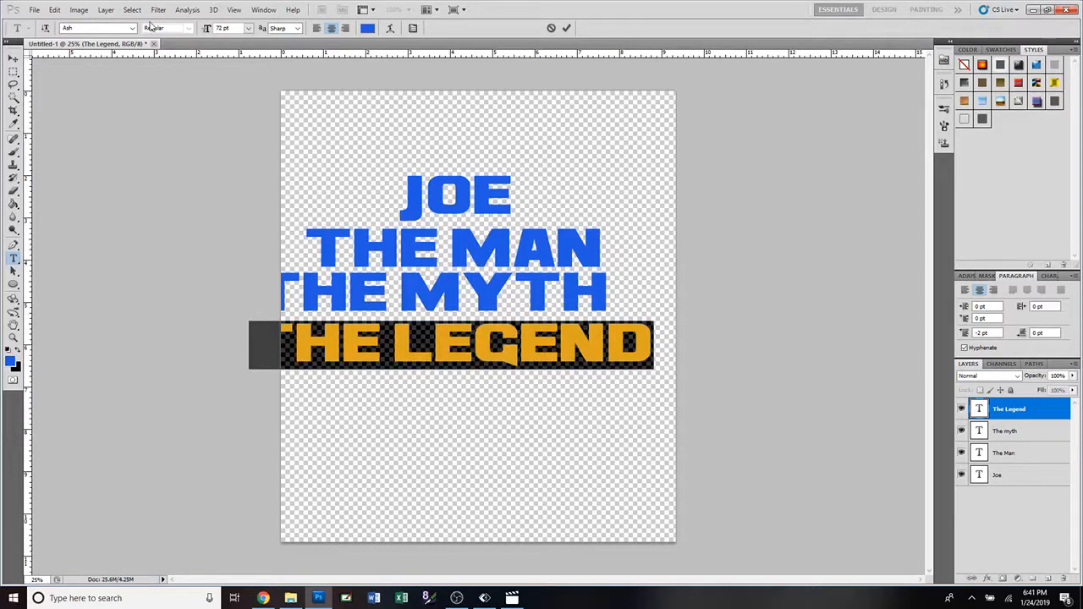
click(132, 28)
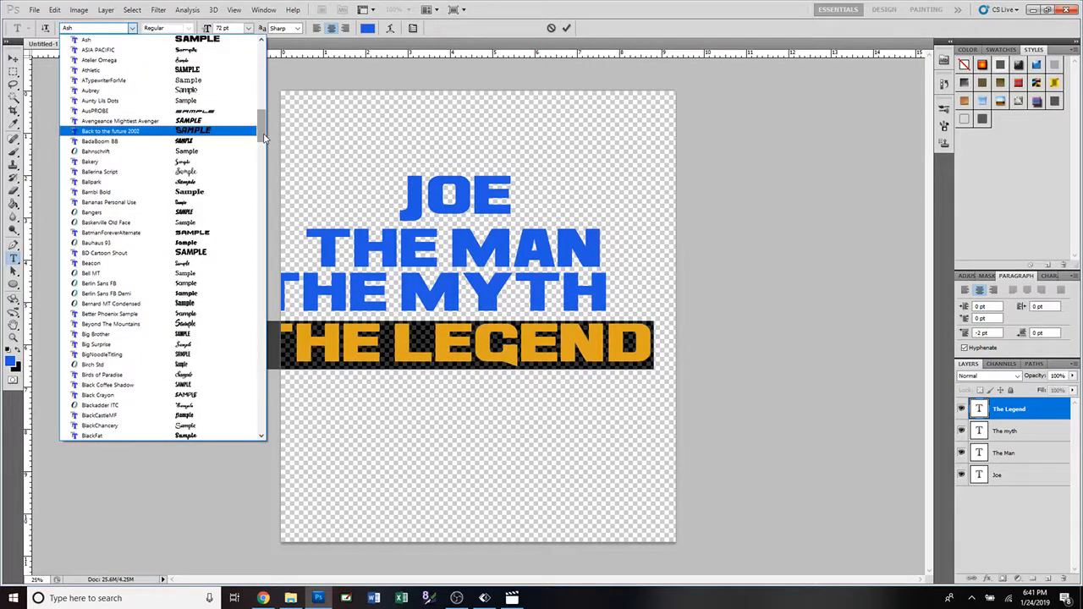
drag(264, 138, 264, 156)
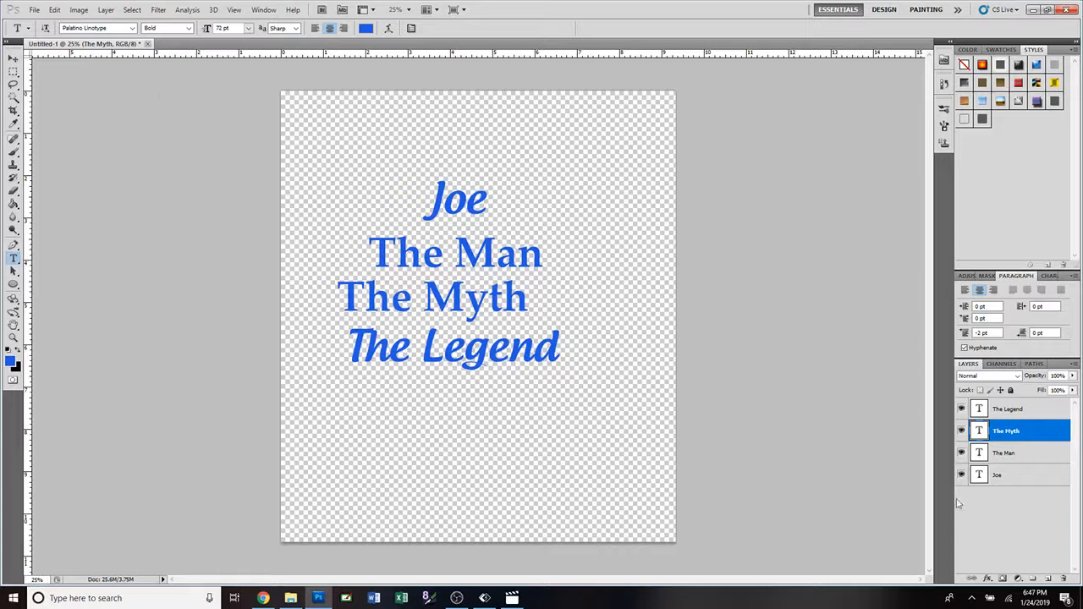
Add a period at the end of both the "The Man" and "The Myth" lines.
click(983, 479)
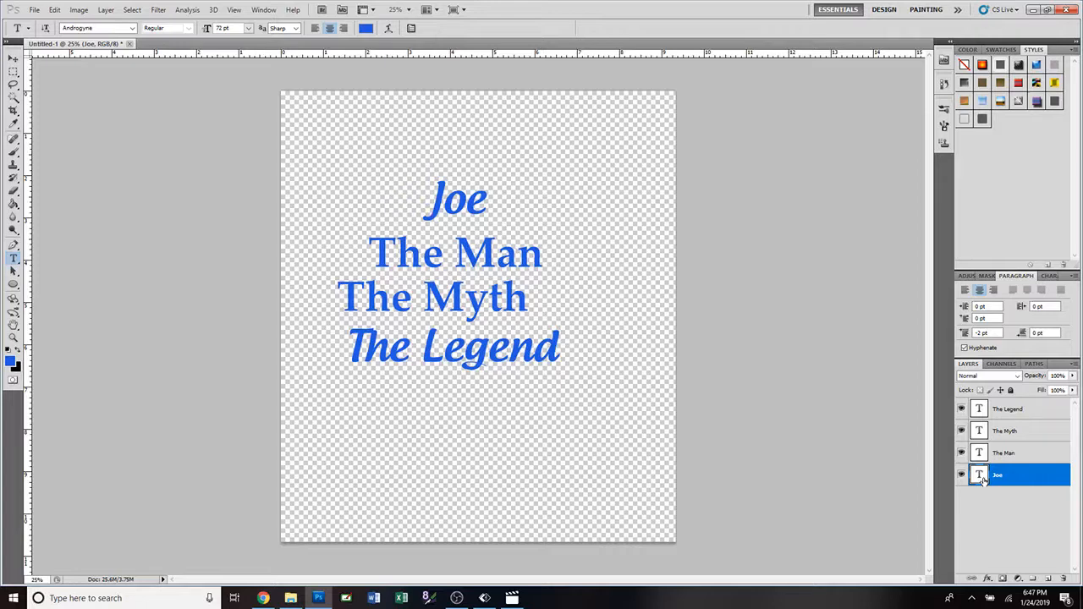
click(982, 454)
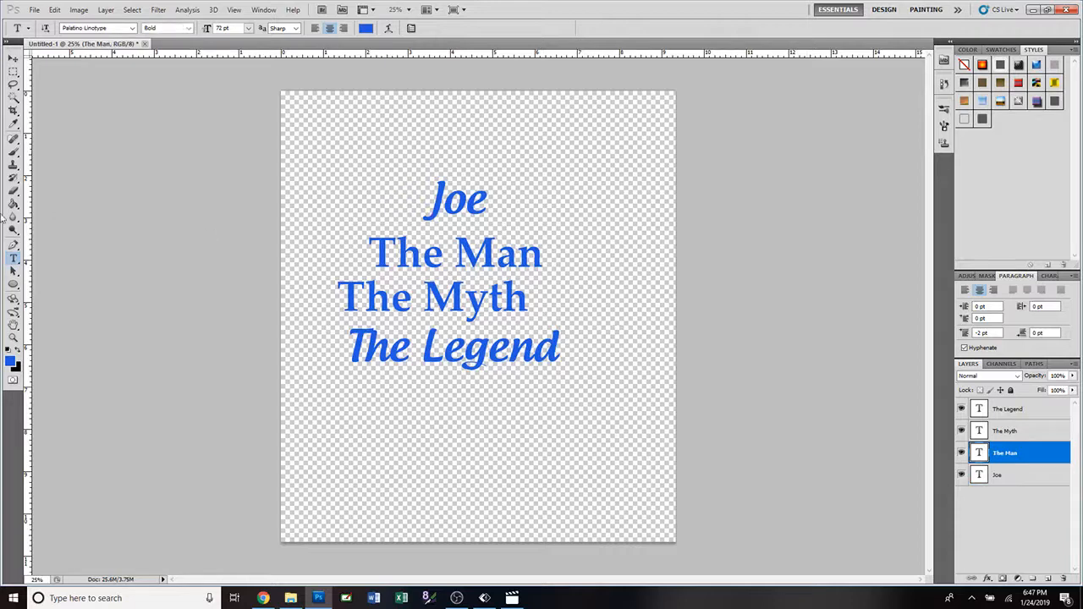
click(543, 262)
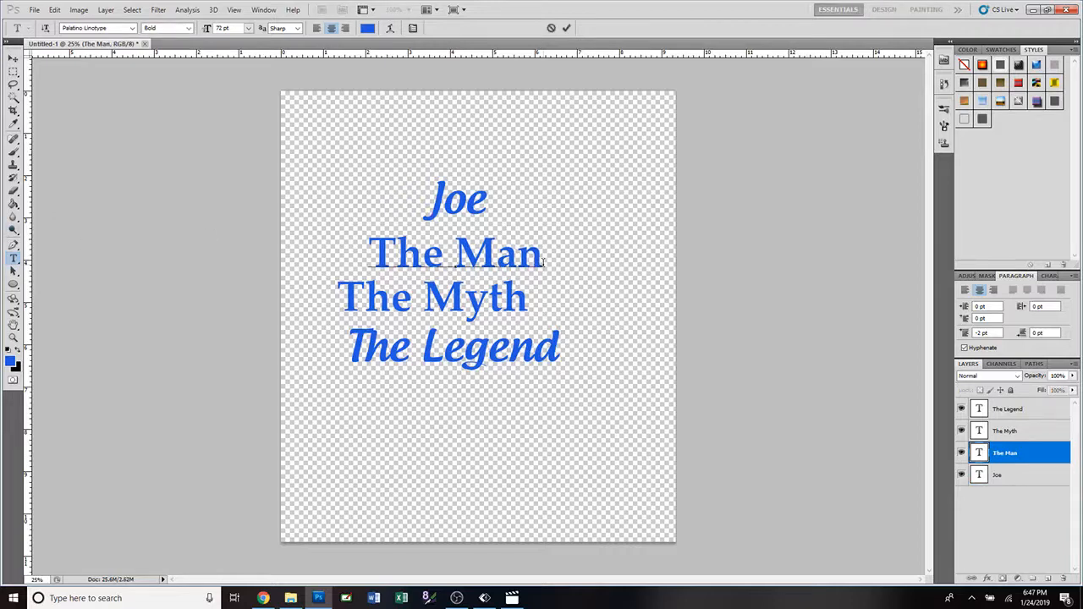
text(.)
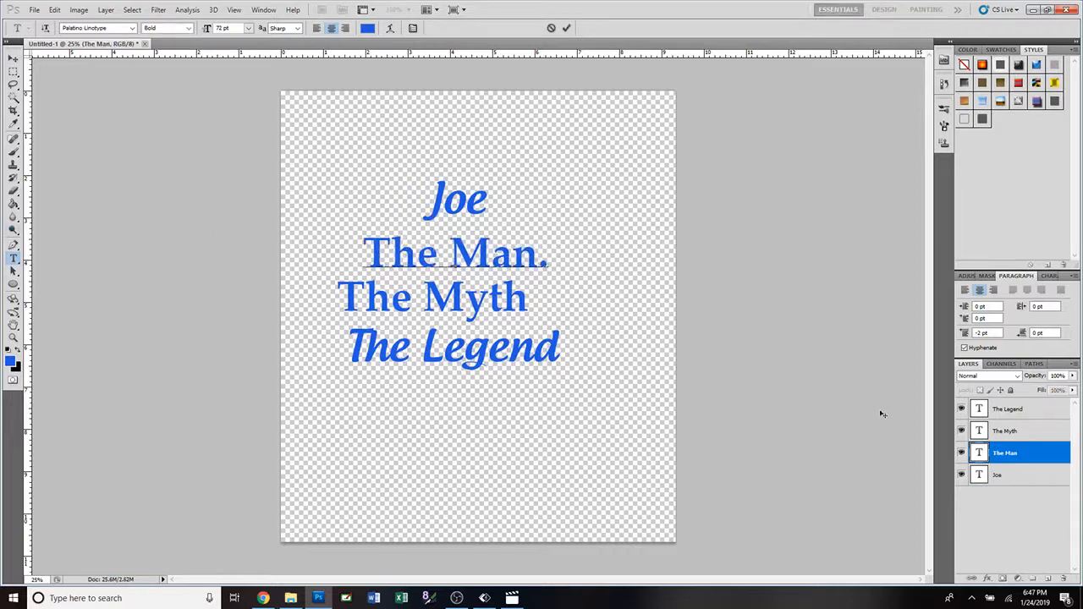
click(977, 432)
click(525, 305)
text(.)
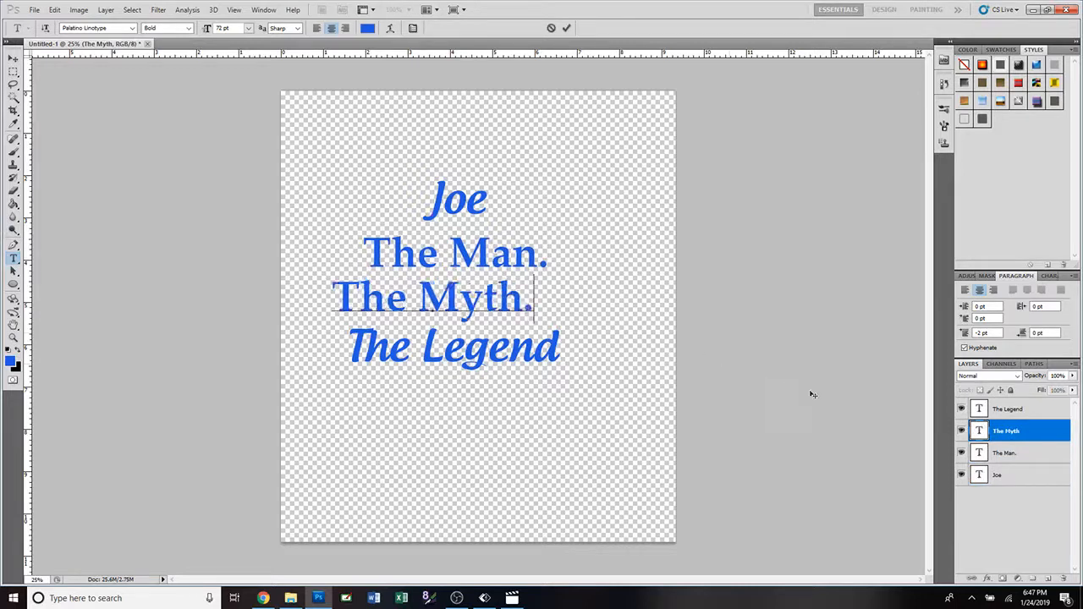
Add an exclamation mark at the end of the "The Legend" line within its existing text layer.
click(563, 352)
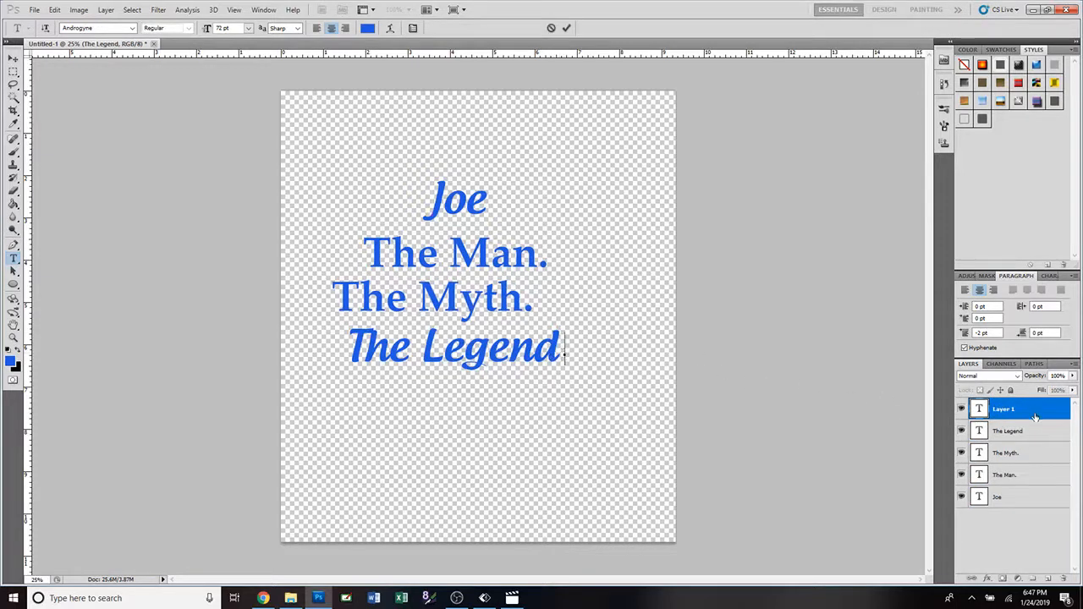
click(550, 29)
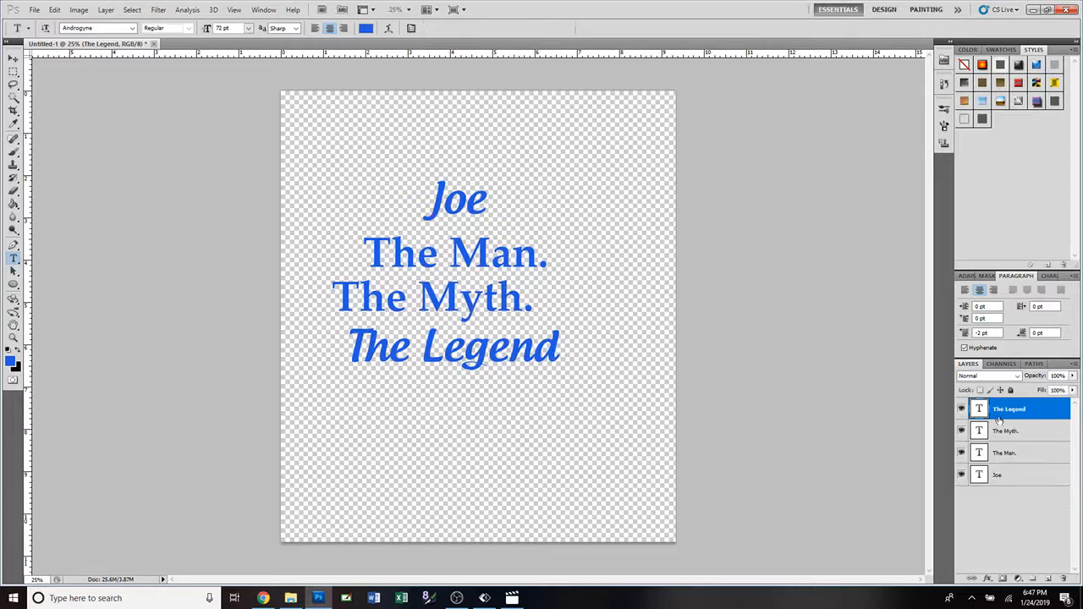
click(558, 349)
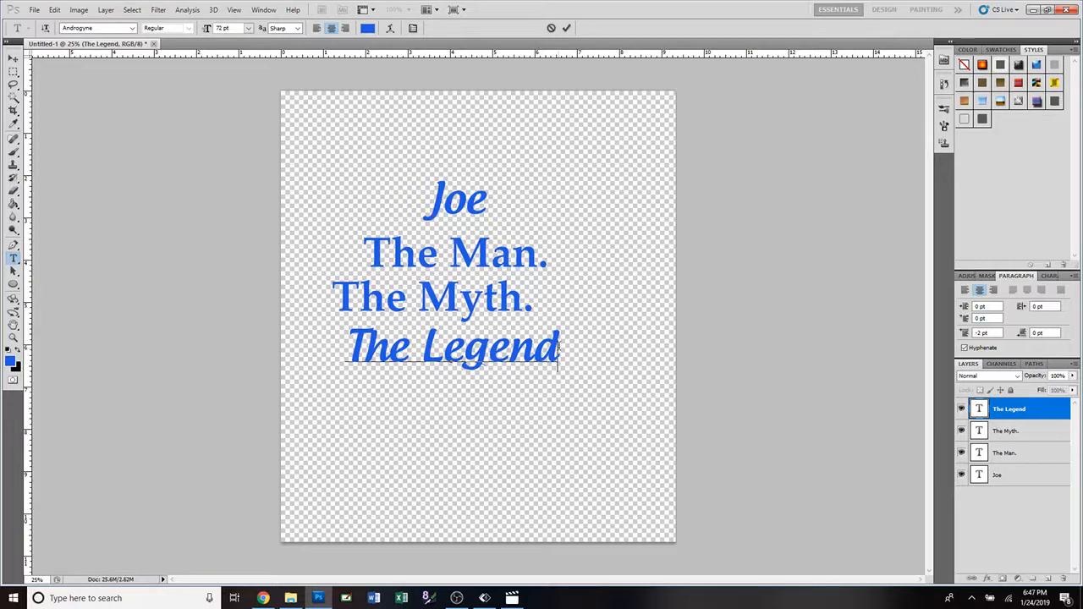
text(!)
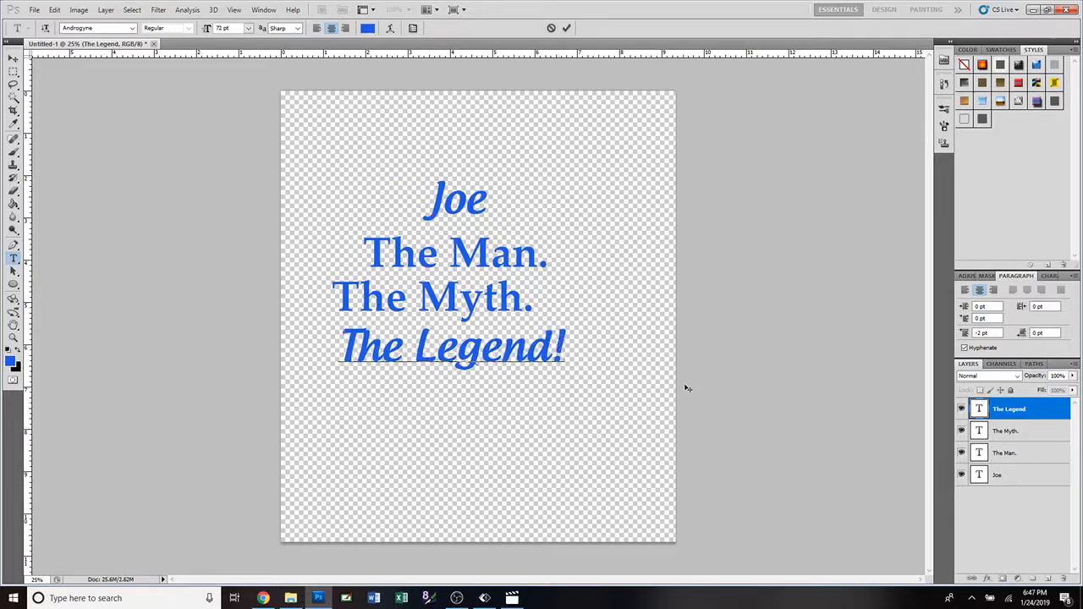
click(567, 29)
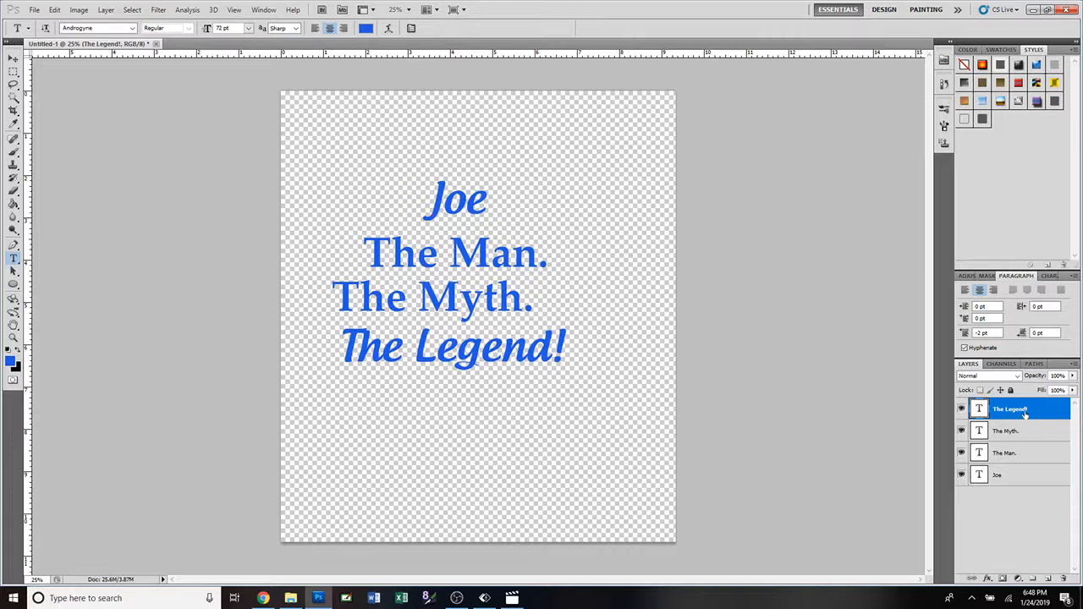
Align the horizontal centers of all four text layers and move the block toward the middle of the canvas.
shift+click(1022, 484)
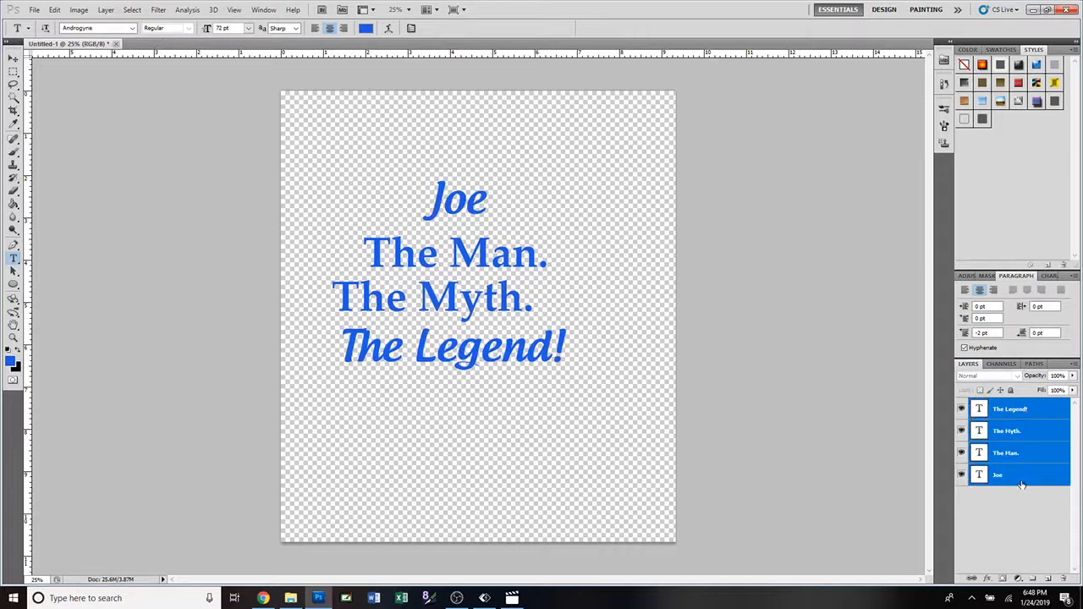
click(14, 59)
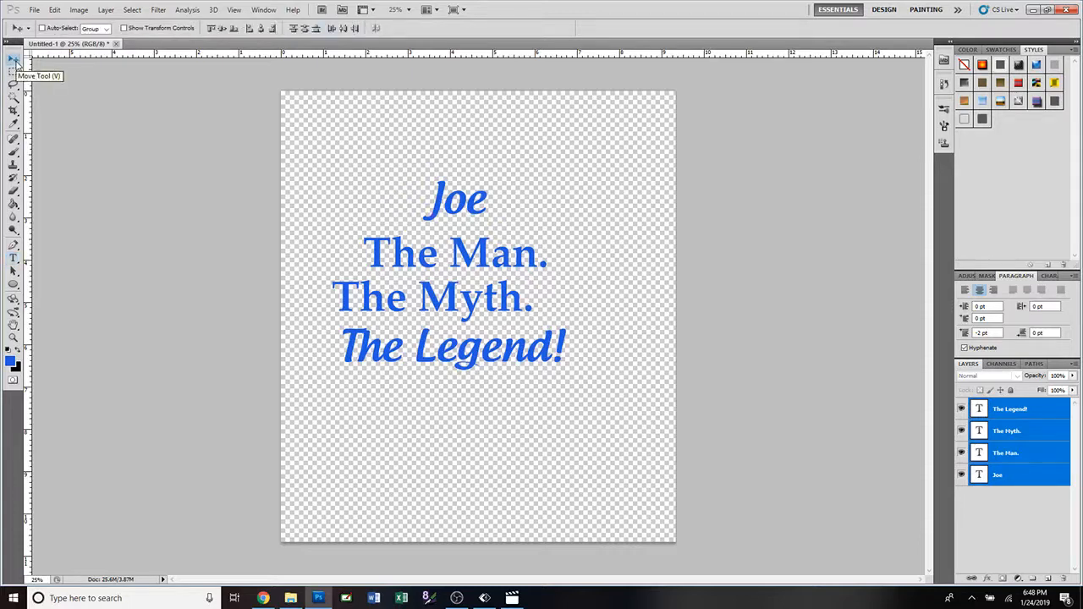
click(261, 30)
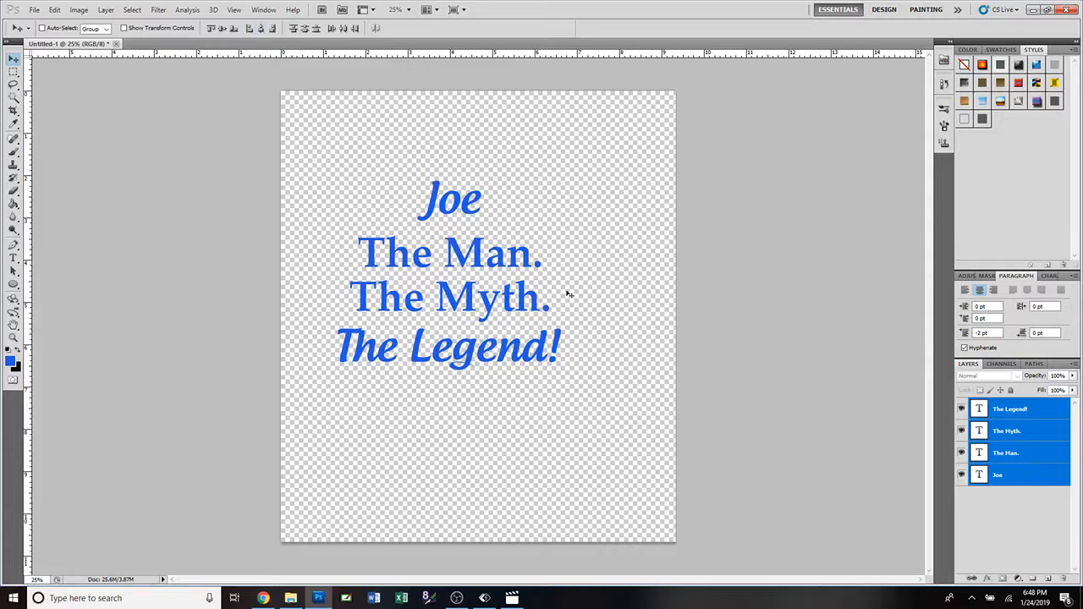
drag(471, 308, 497, 311)
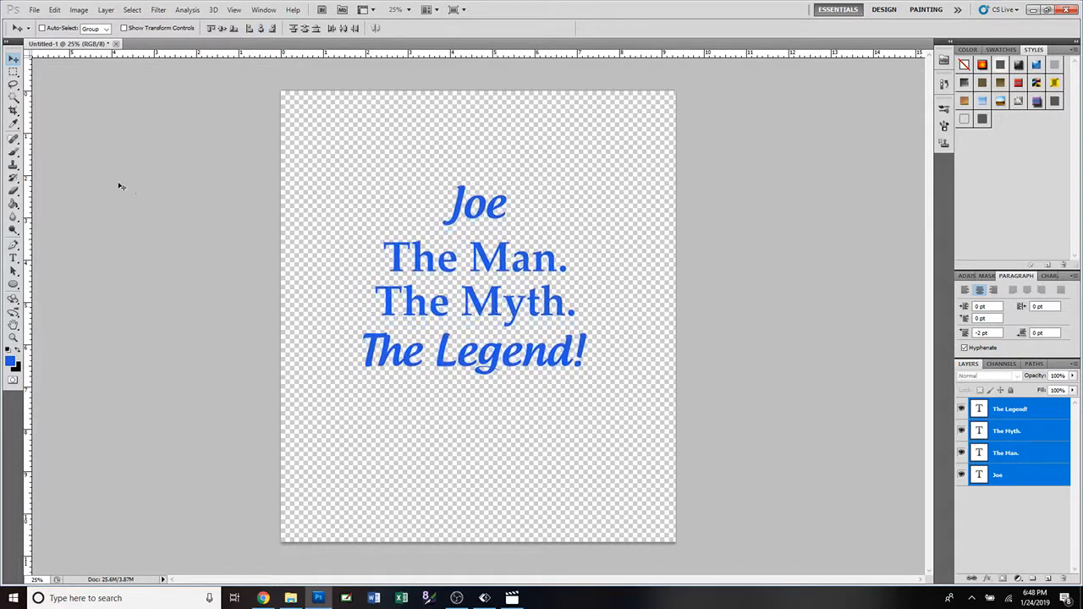
Set the font size of the first-name line to 125 pt.
double_click(980, 476)
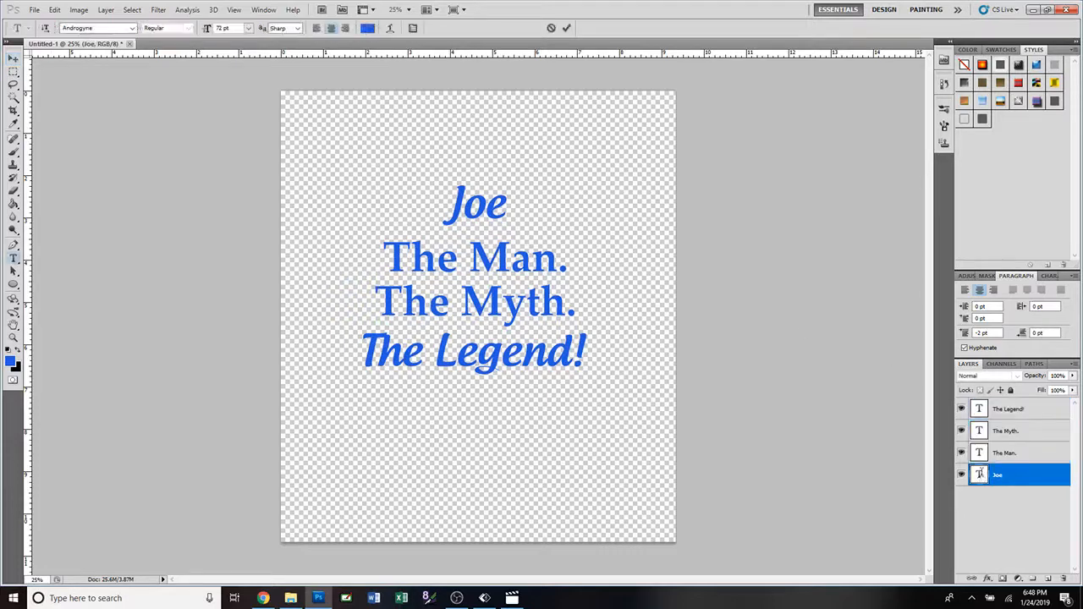
click(248, 28)
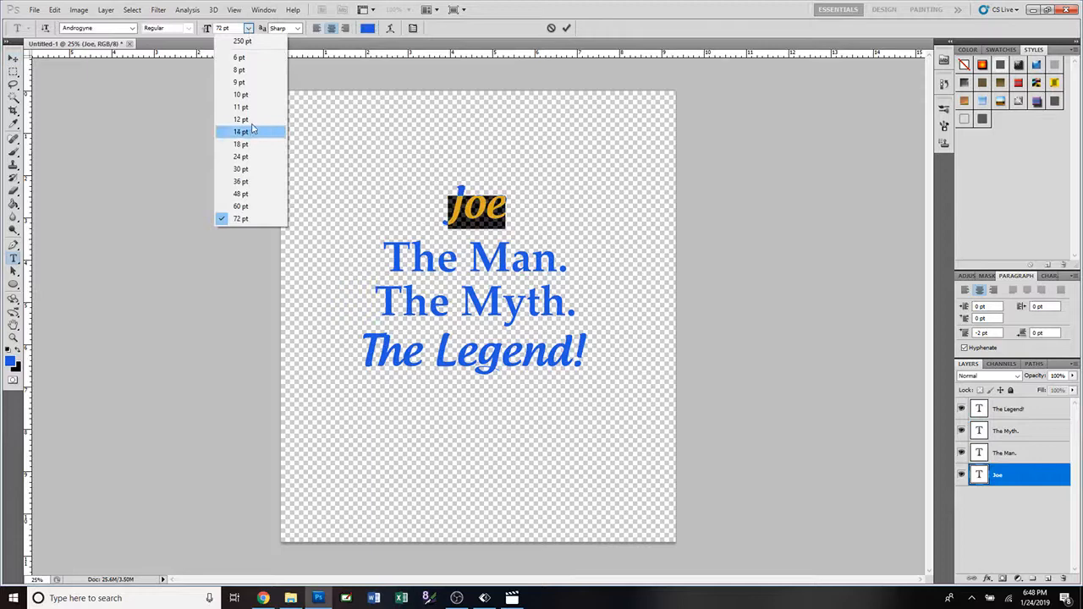
click(236, 29)
click(205, 29)
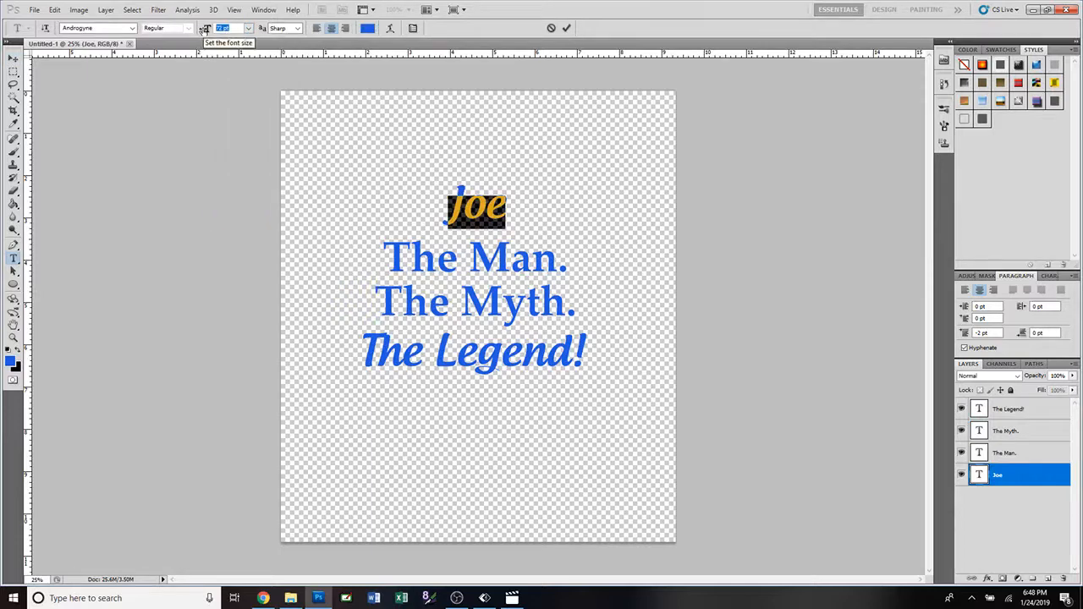
text(125)
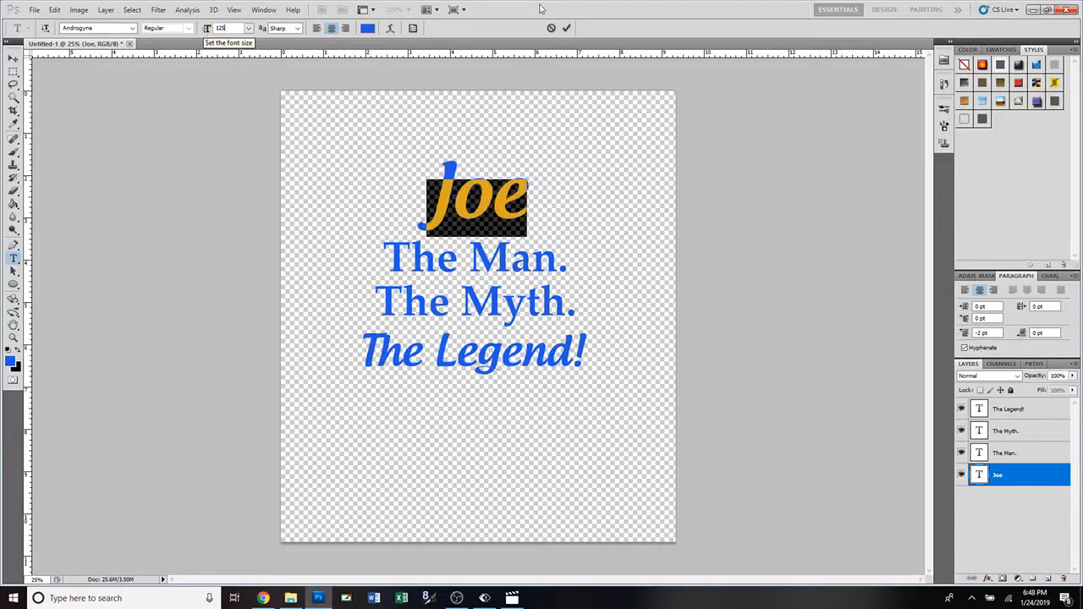
click(567, 28)
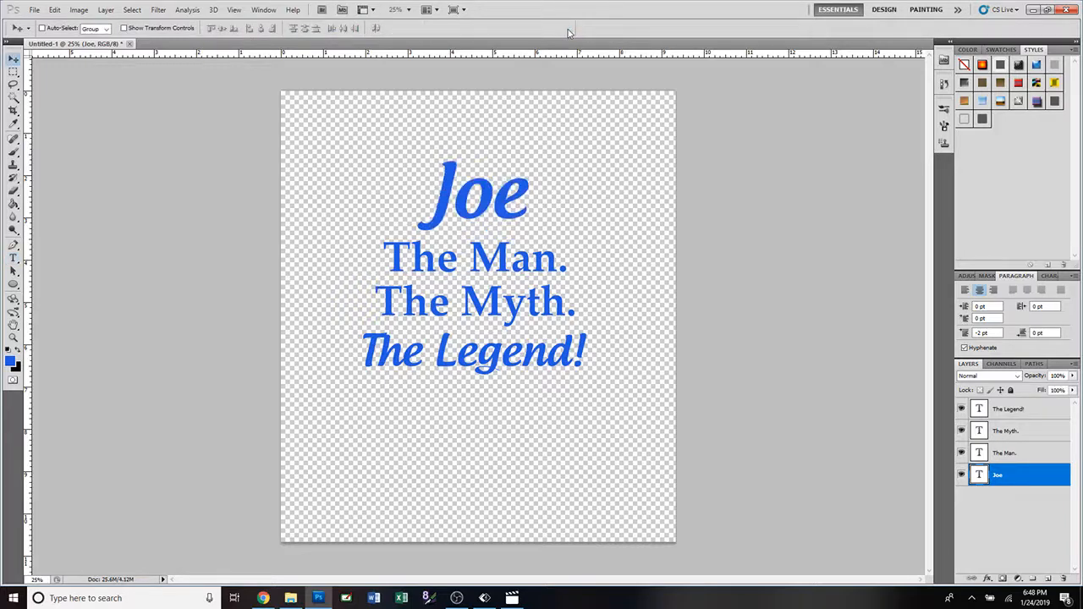
Set the font size of the "The Legend!" line to 125 pt.
double_click(979, 409)
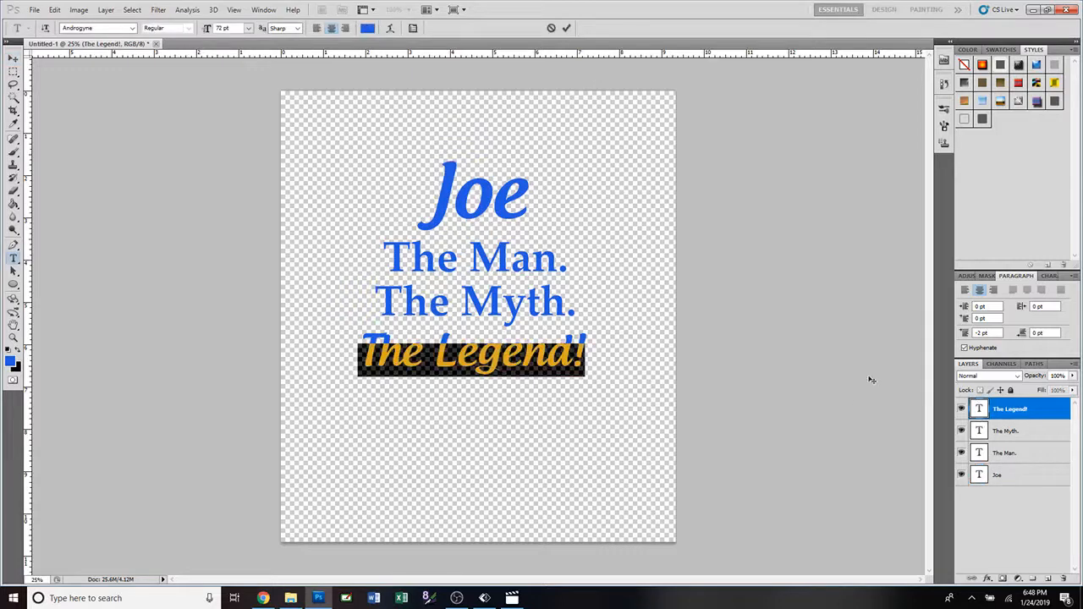
click(220, 28)
text(120)
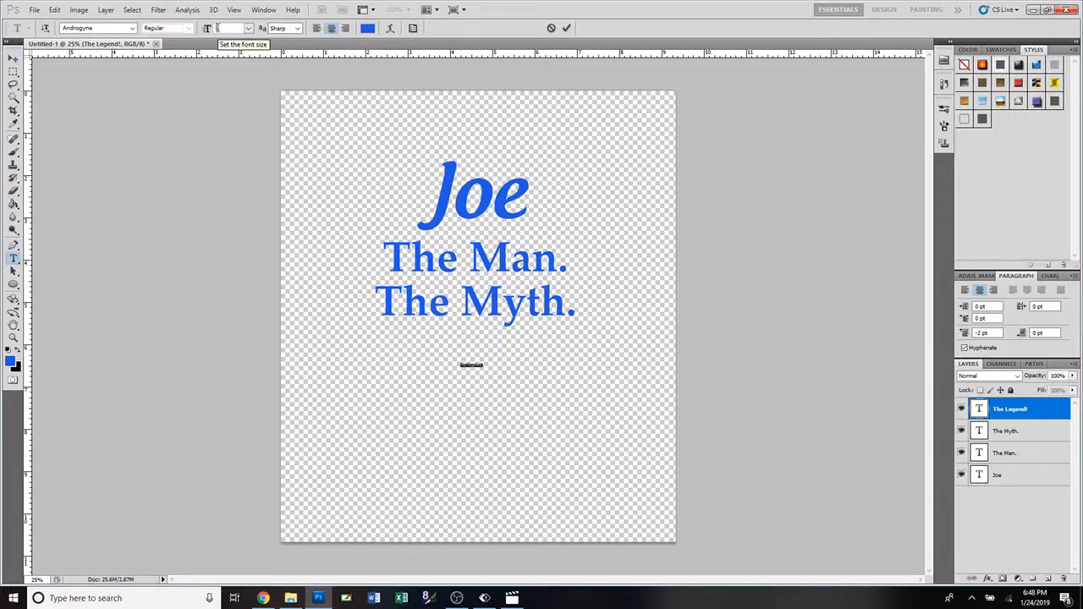
click(566, 28)
Nudge the "The Legend!" line down slightly beneath "The Myth." and align the horizontal centers of all four text layers.
key(v)
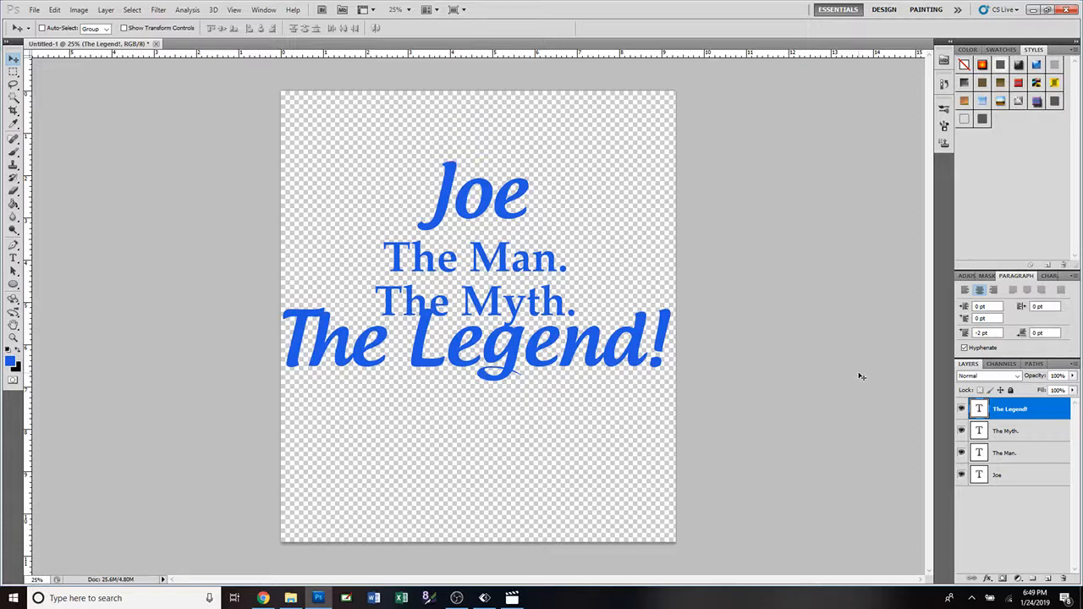
key(shift+Down)
key(shift+Down)
key(shift+Down)
key(shift+Down)
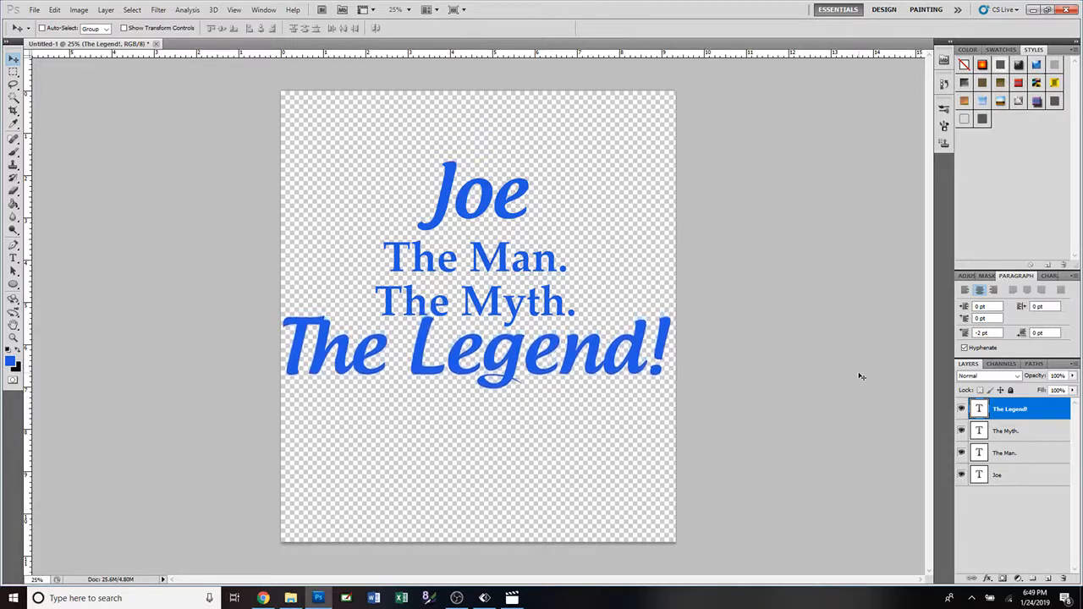
key(shift+Down)
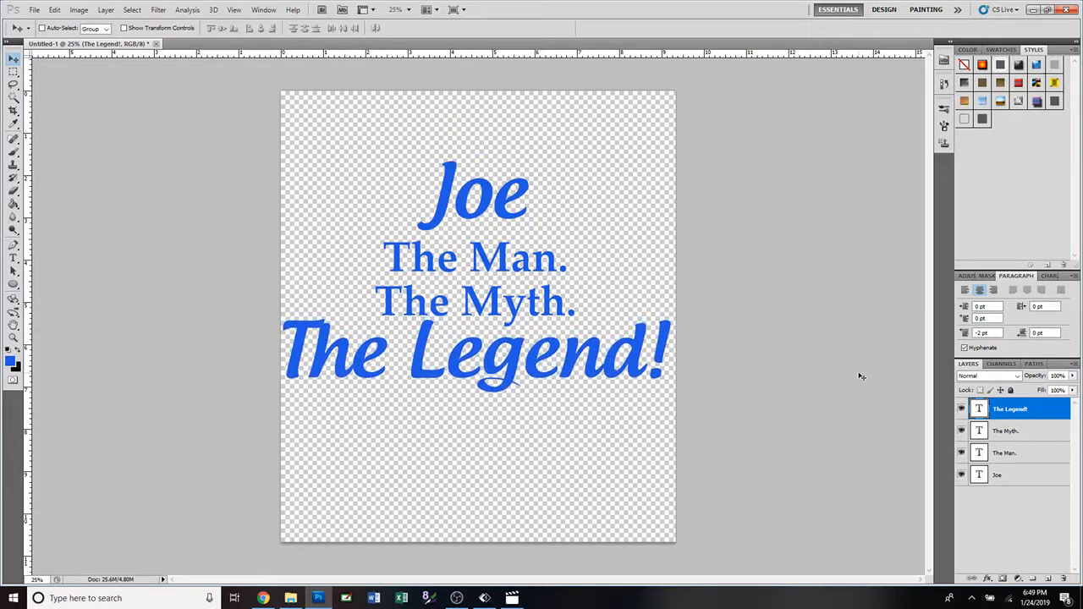
key(shift+Down)
key(shift+Down)
key(shift+Down)
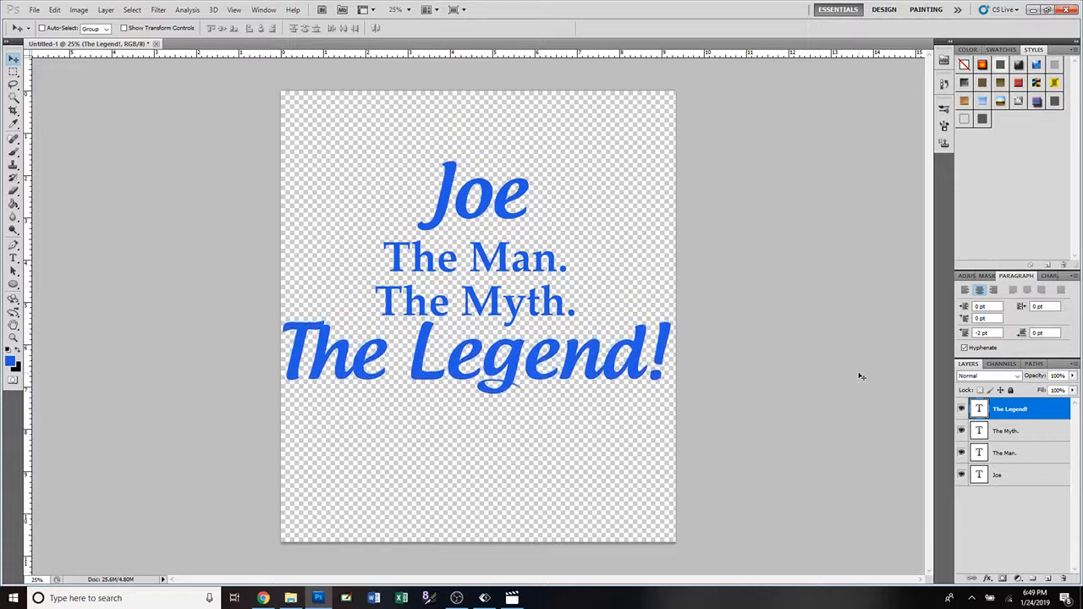
shift+click(1013, 475)
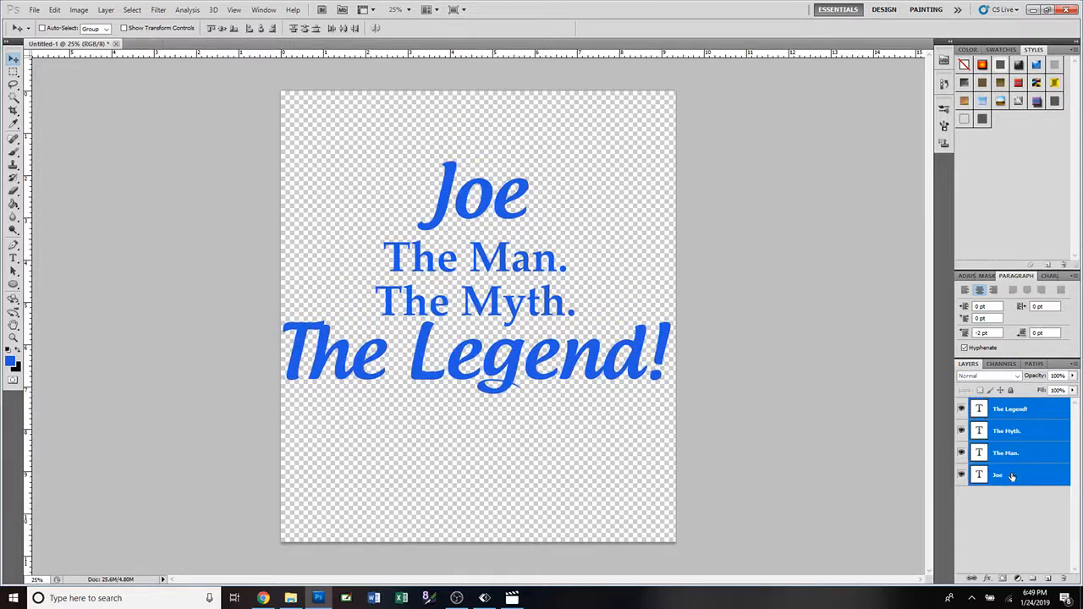
click(262, 29)
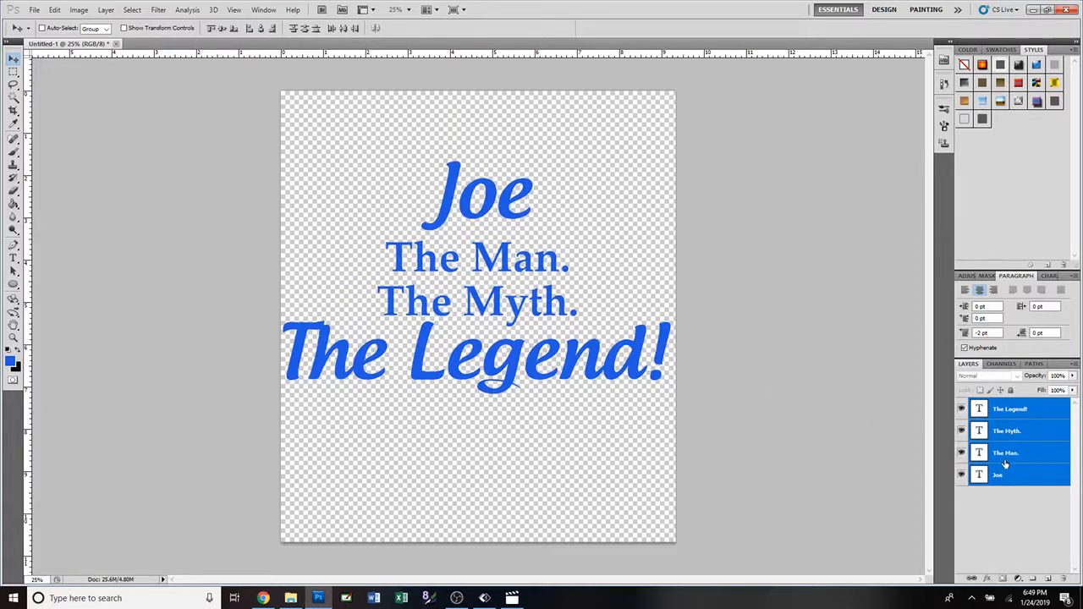
Scale the first-name, "The Man." and "The Myth." lines together to about 125%, and realign the horizontal centers of all four layers.
ctrl+click(1034, 409)
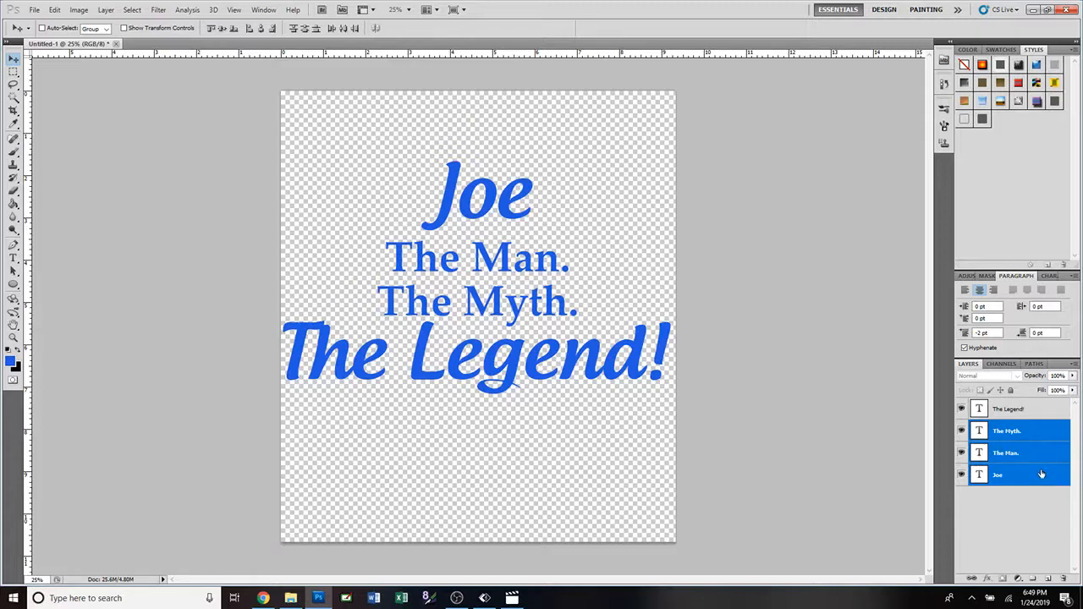
key(ctrl+t)
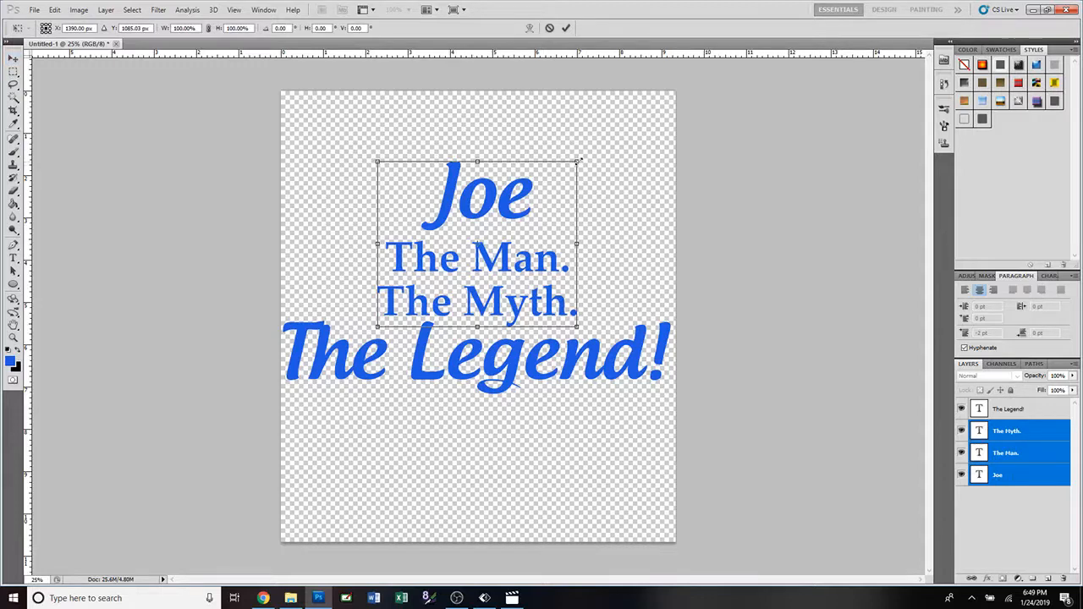
drag(581, 160, 639, 128)
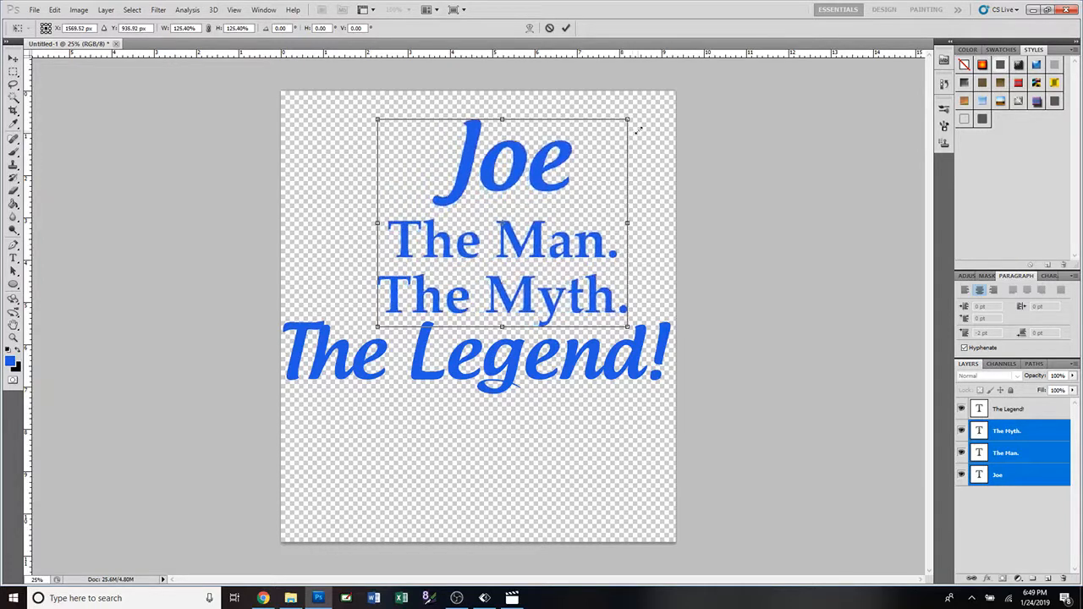
drag(562, 247, 547, 247)
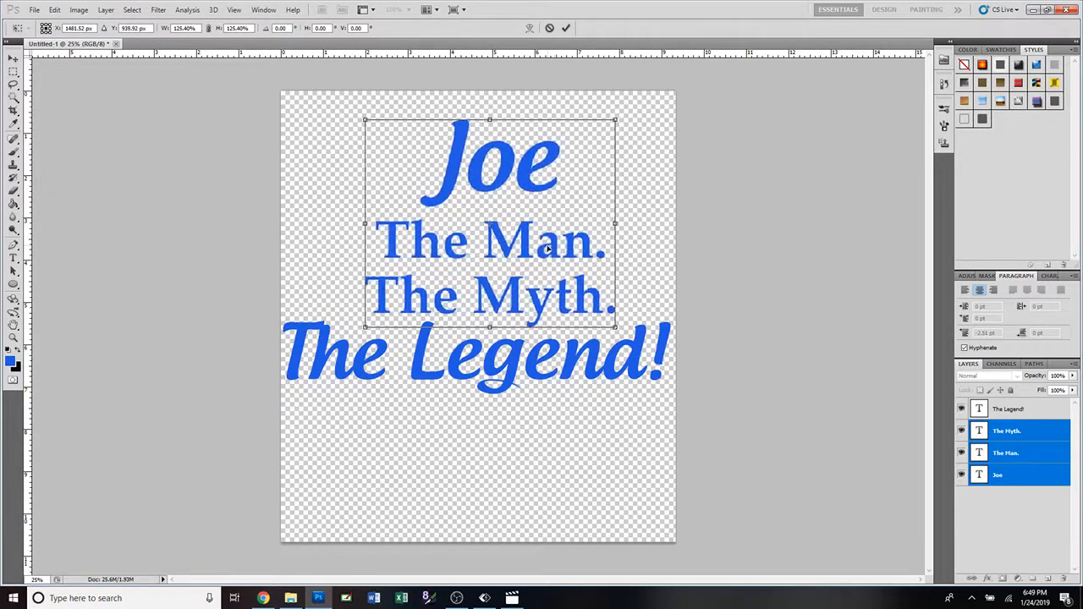
click(567, 31)
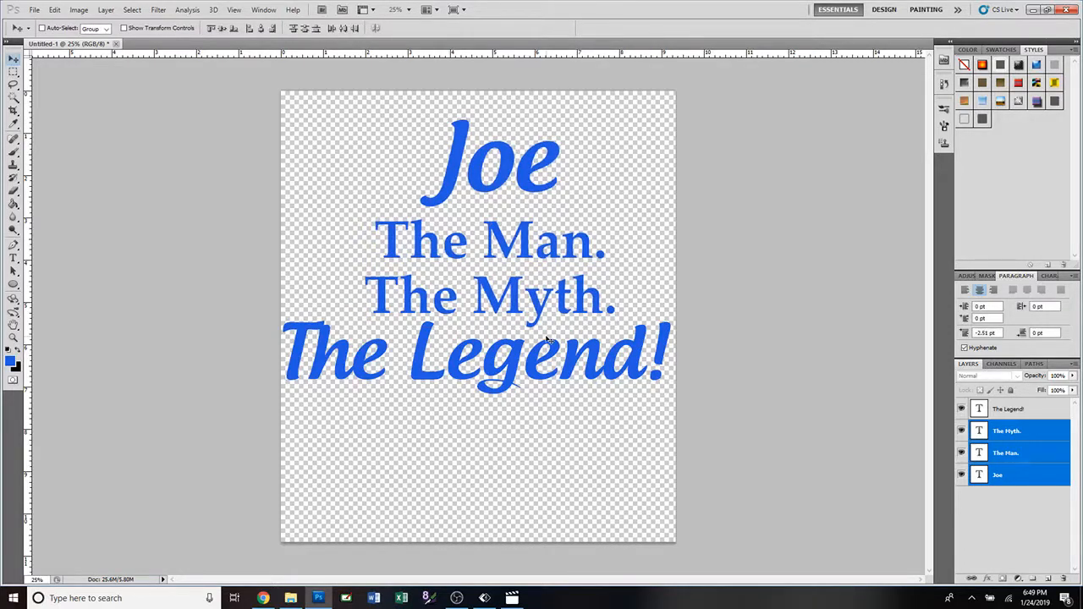
shift+click(1031, 411)
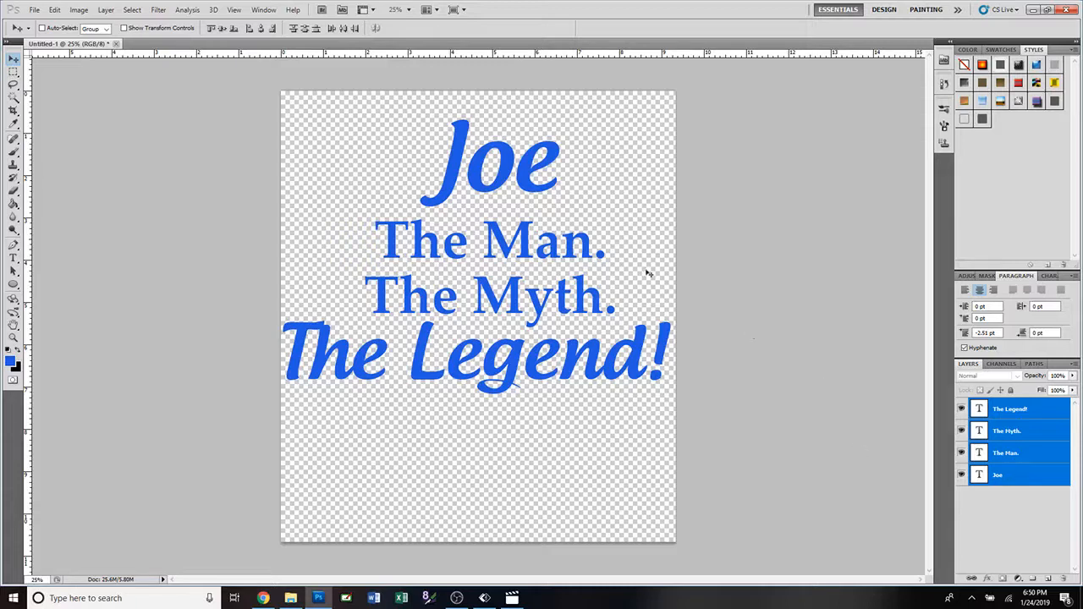
click(260, 28)
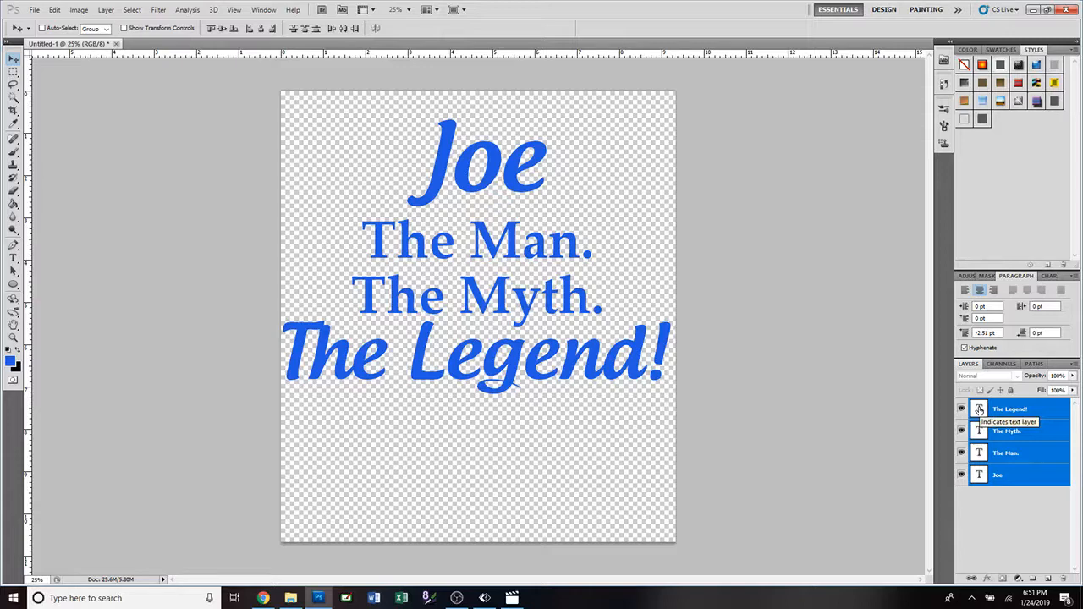
Change the color of the "The Legend!" text to red, #e12020.
double_click(979, 410)
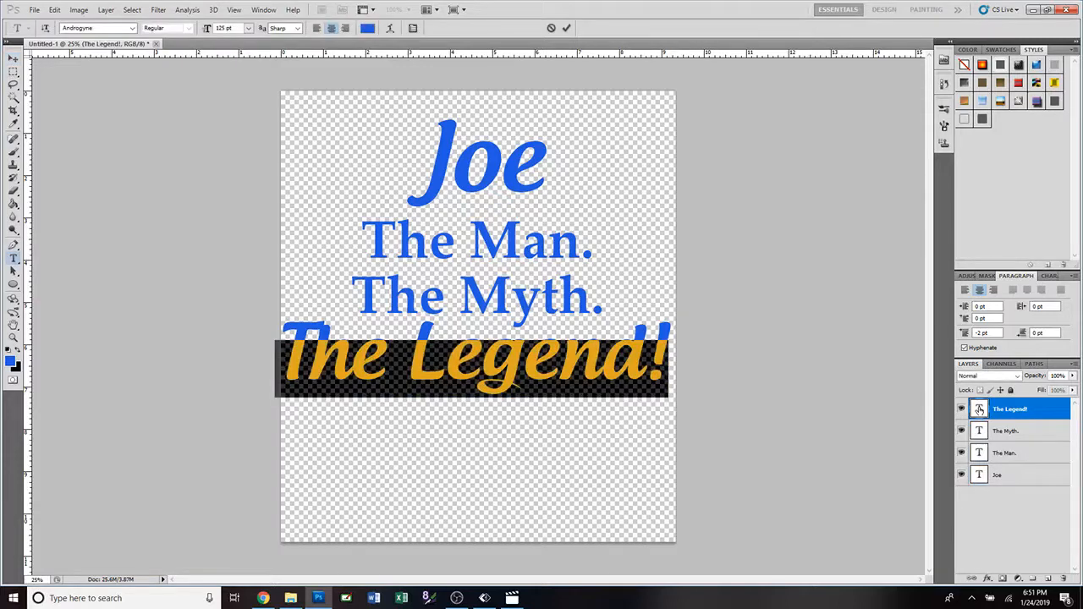
click(10, 362)
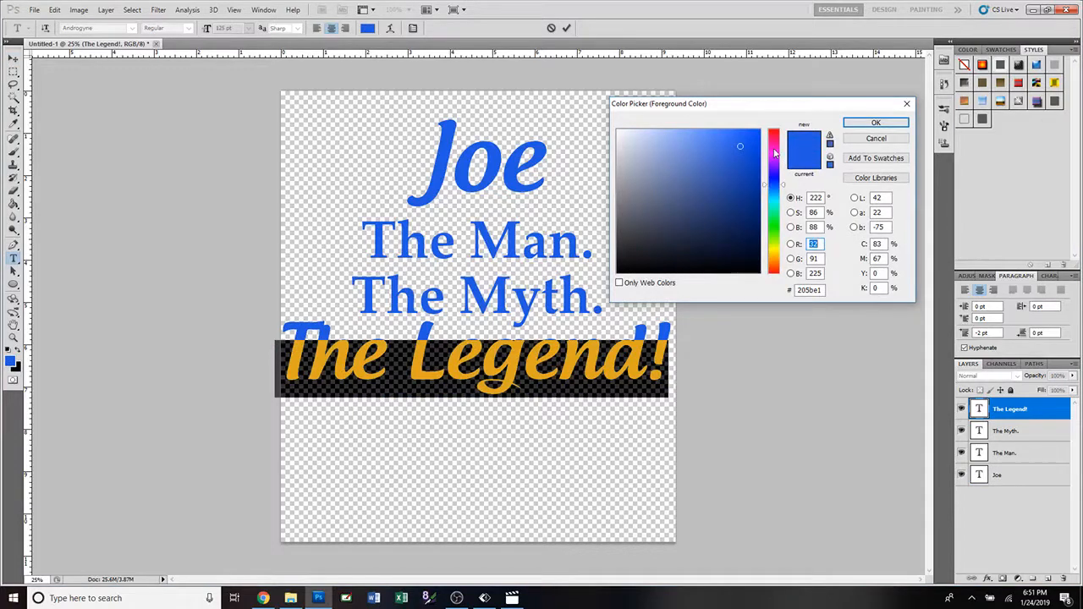
drag(775, 153, 773, 130)
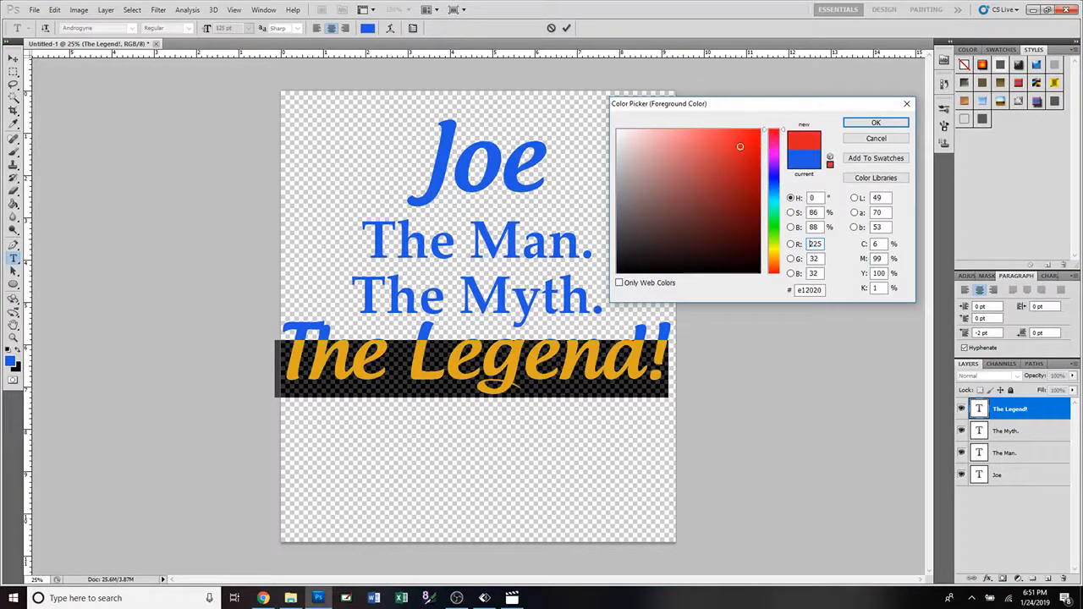
click(887, 123)
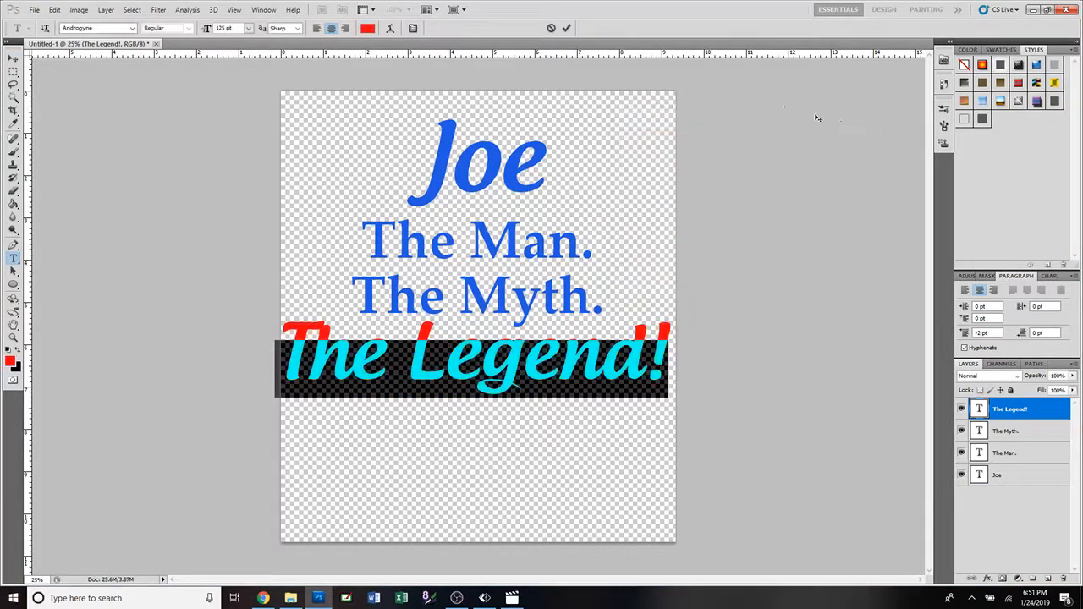
click(568, 30)
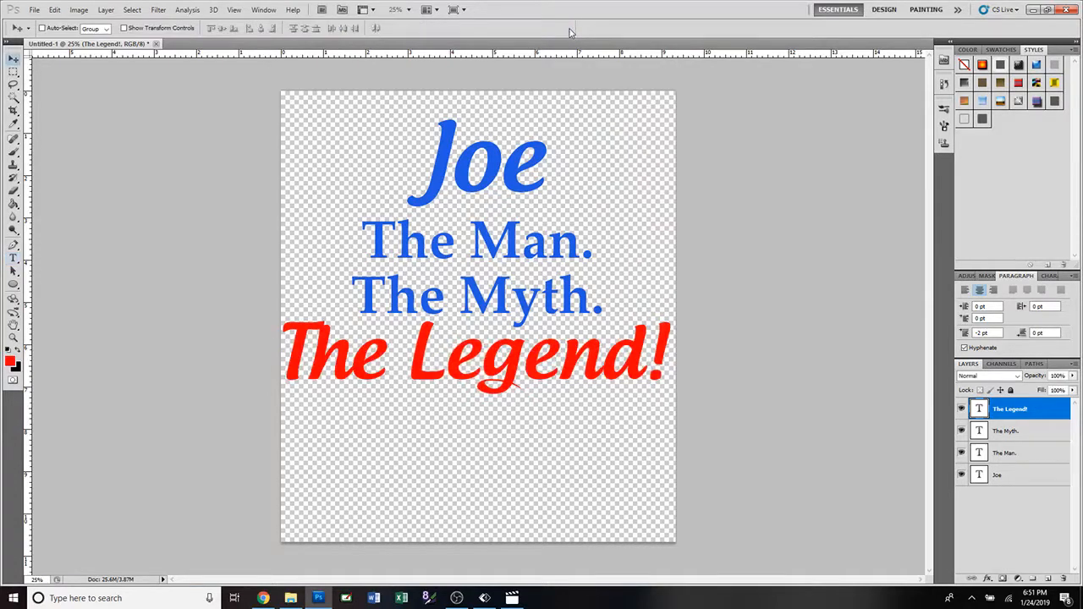
Change the color of the "The Myth." text to white, #ffffff.
double_click(978, 432)
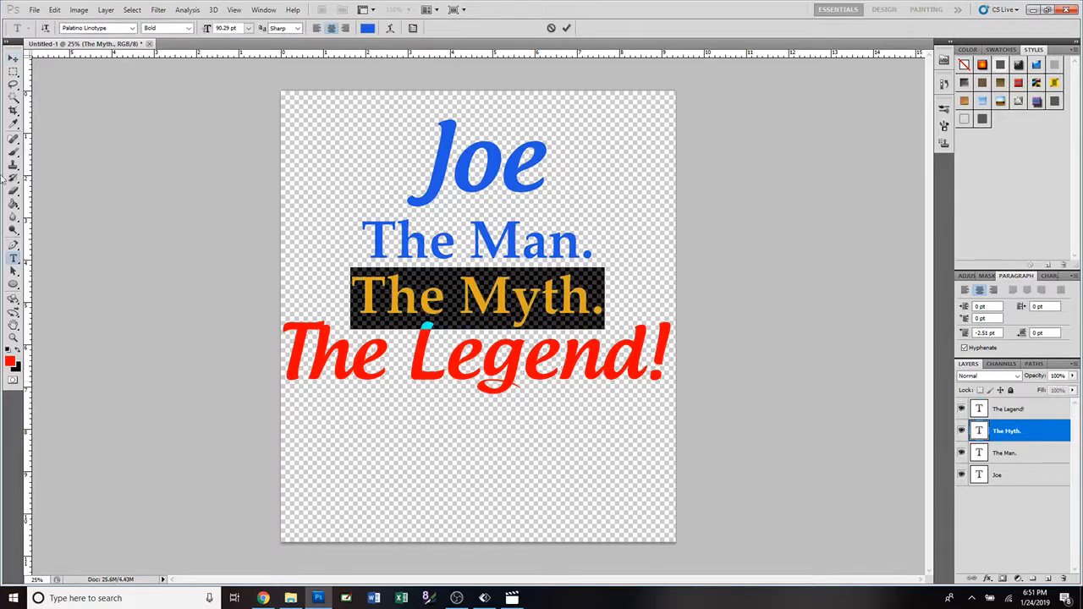
click(368, 29)
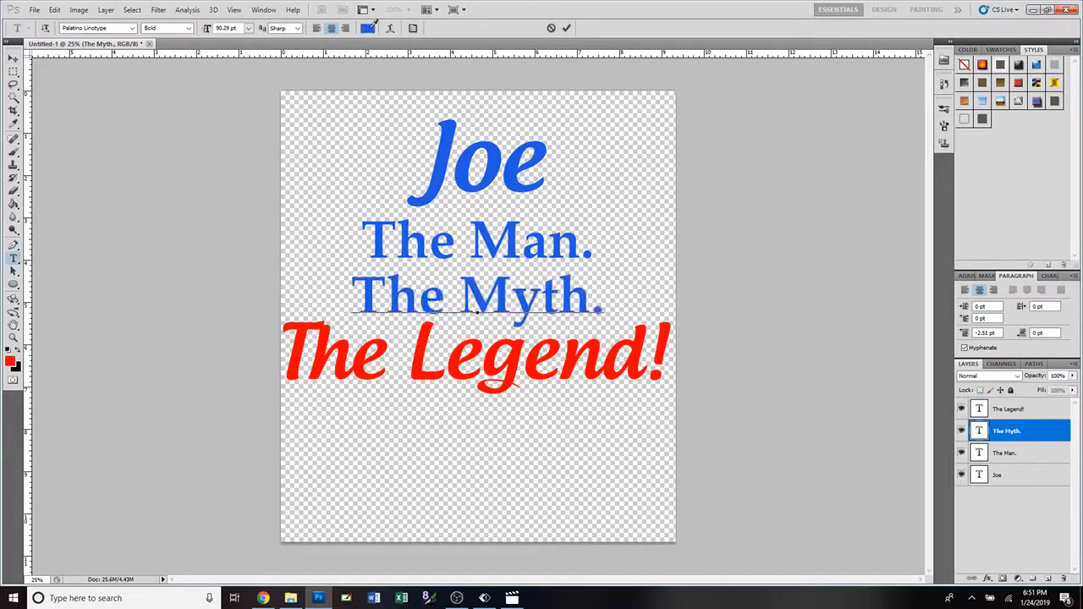
drag(647, 199, 618, 131)
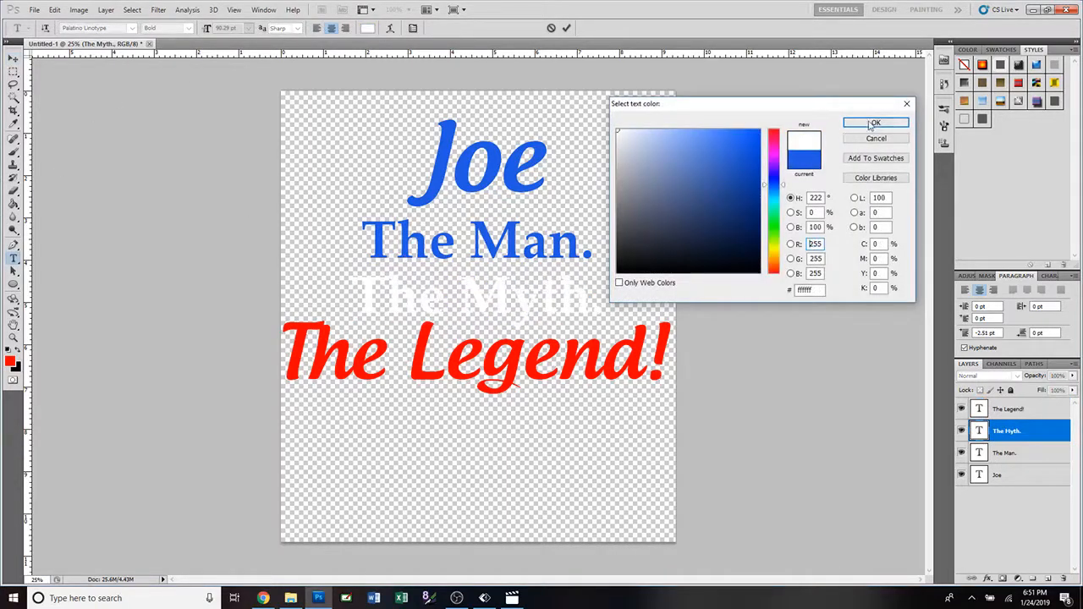
click(876, 123)
click(566, 28)
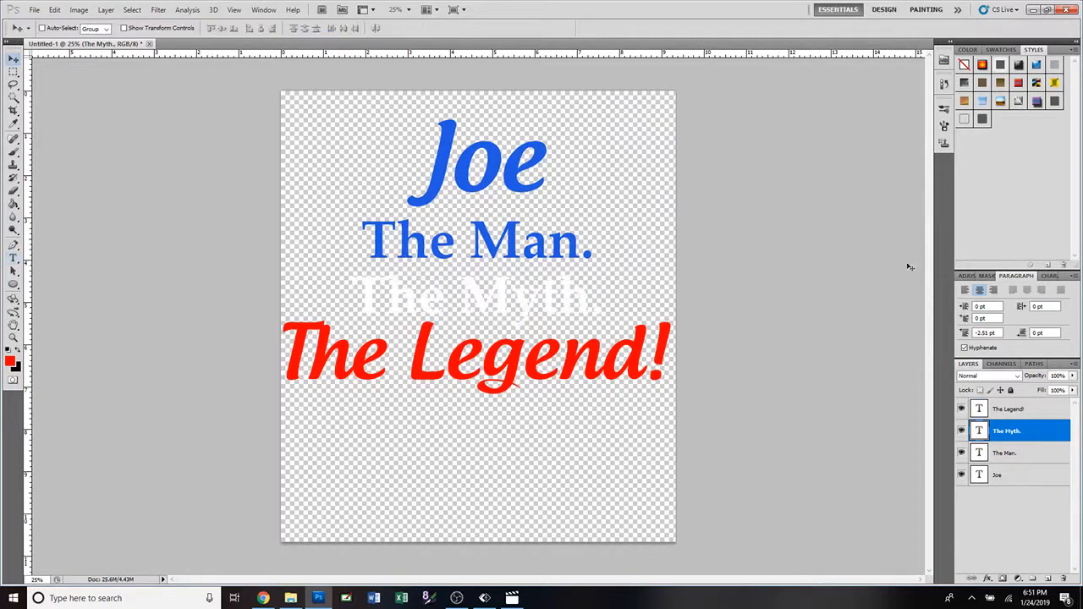
Change the color of the "The Man." text to white.
double_click(979, 452)
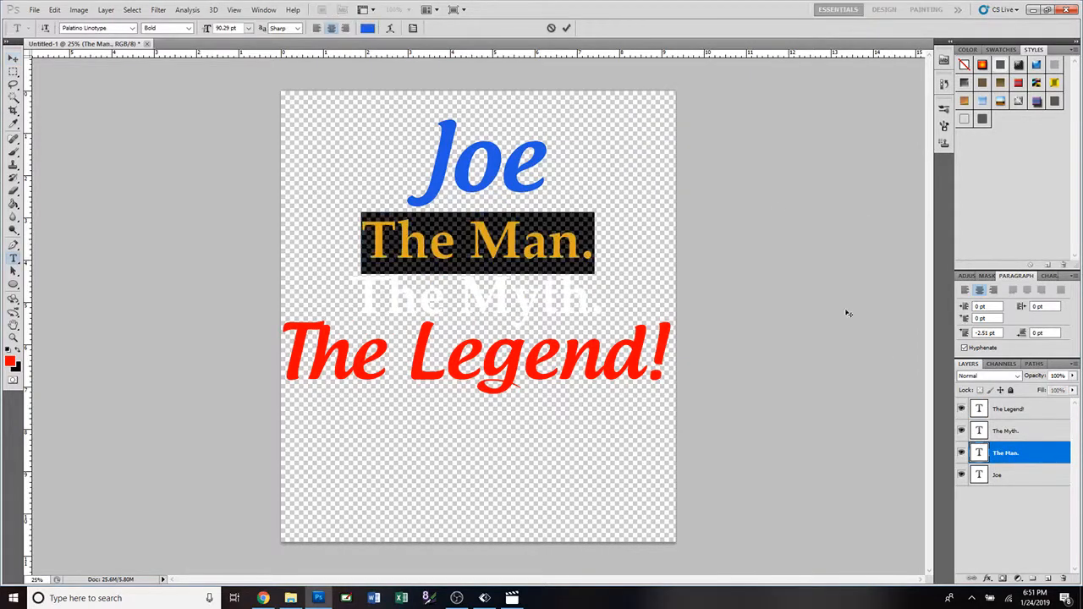
click(367, 28)
click(618, 130)
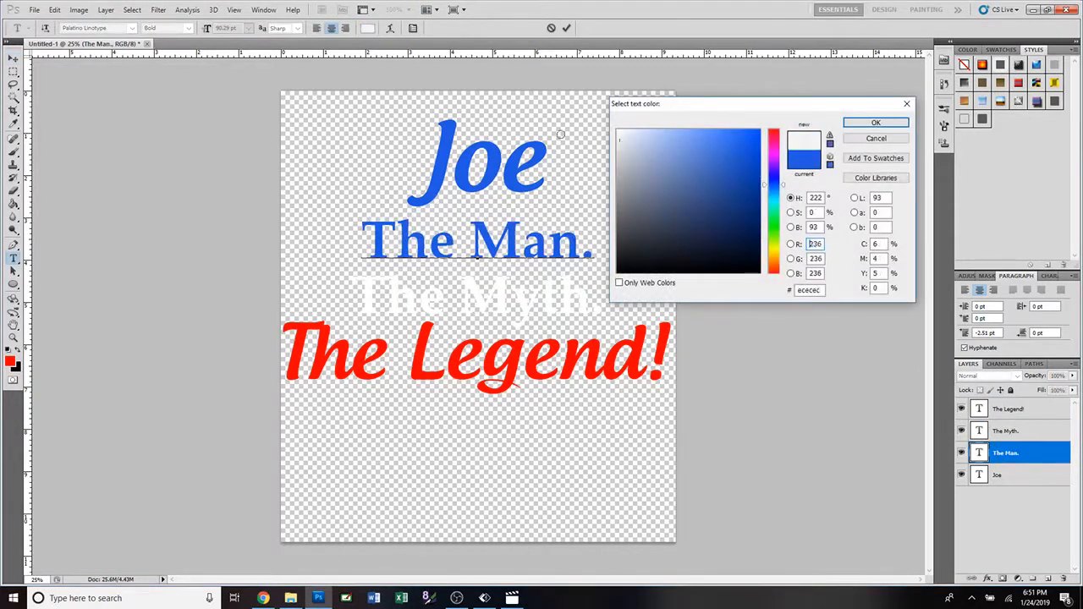
click(875, 122)
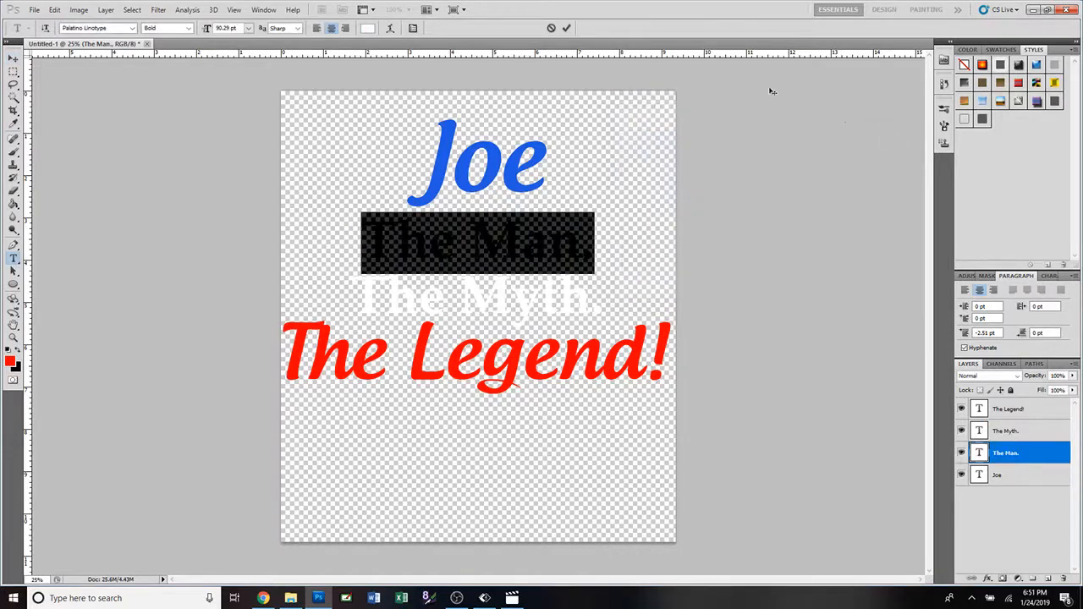
click(566, 28)
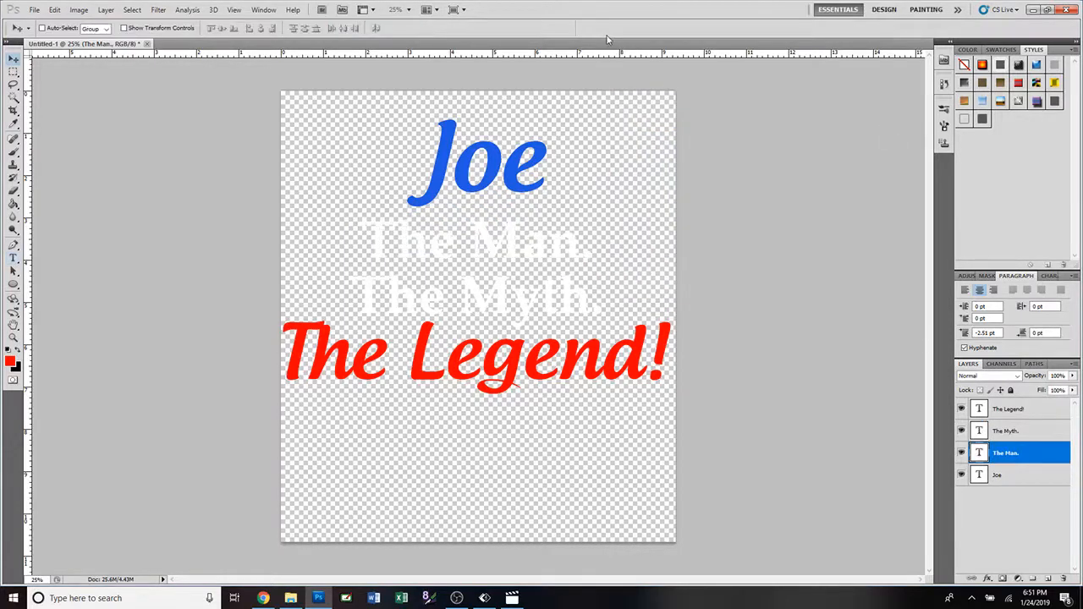
Change the color of the first-name text to white, #ffffff.
double_click(979, 476)
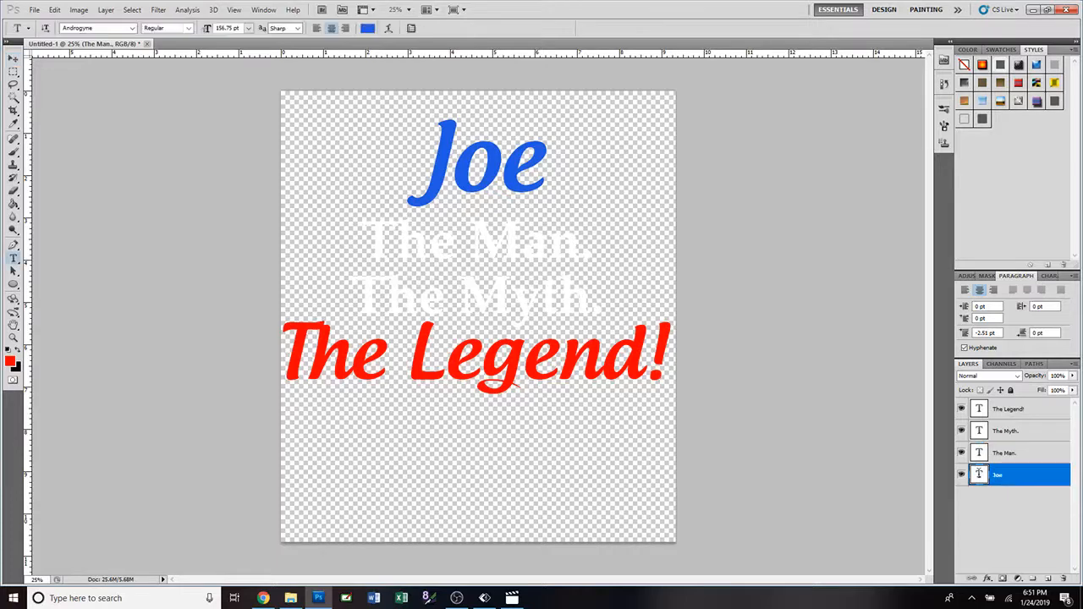
click(367, 28)
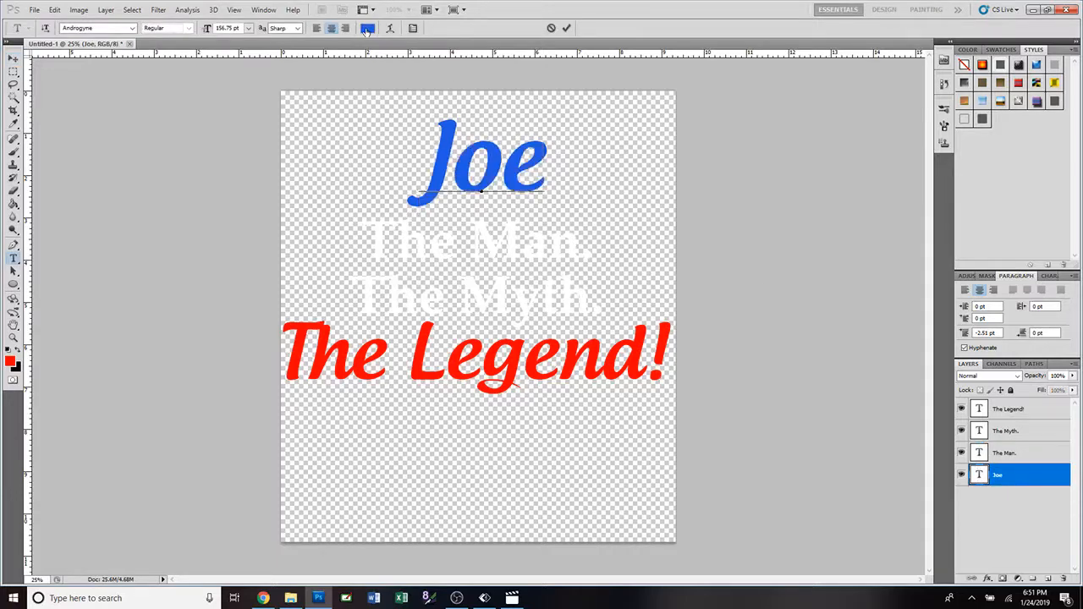
click(633, 152)
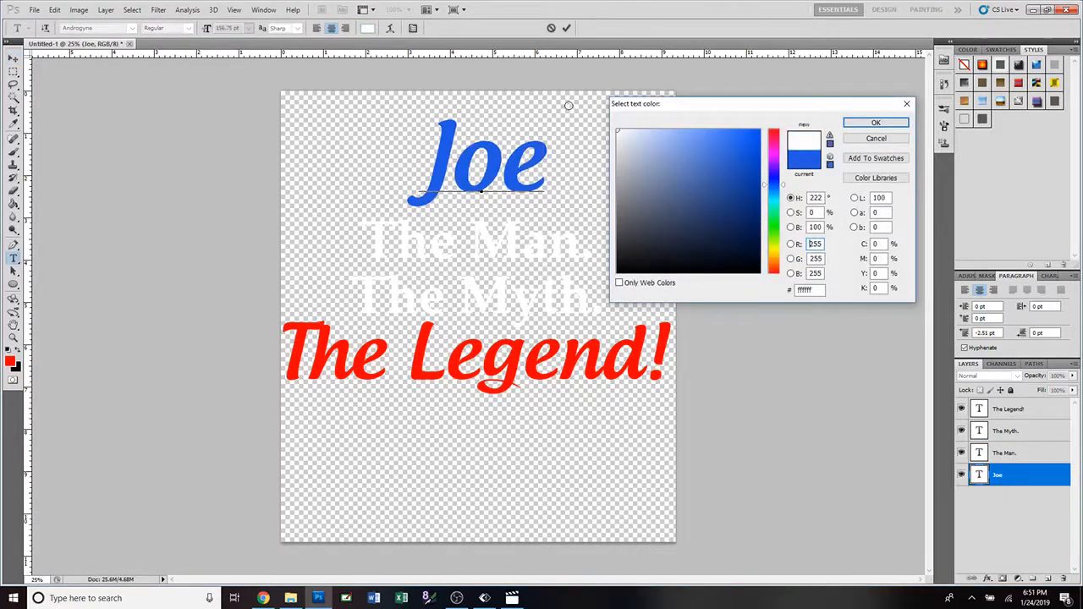
click(876, 123)
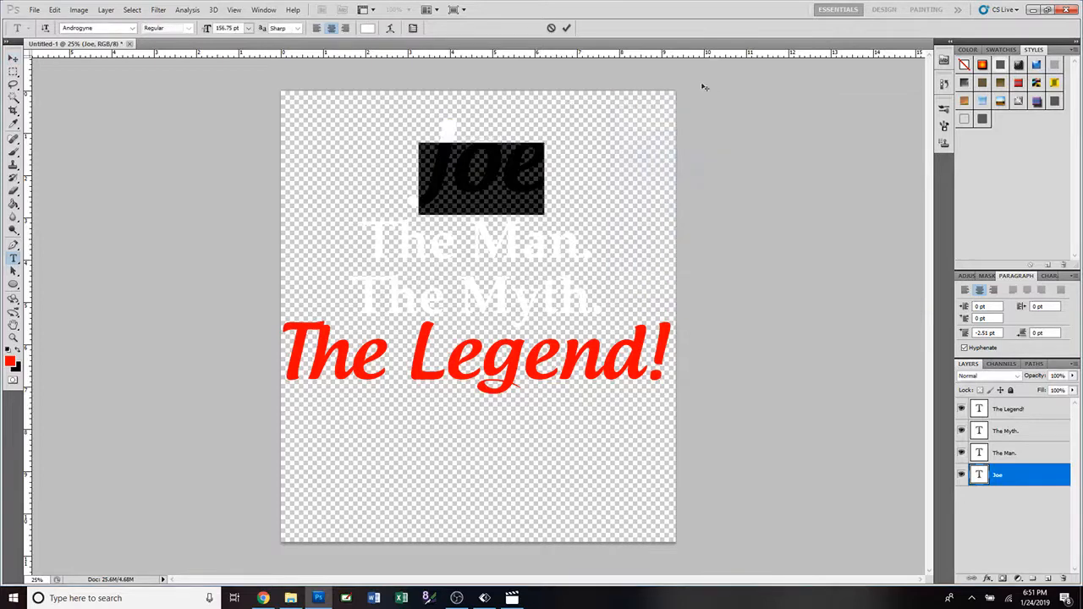
click(566, 28)
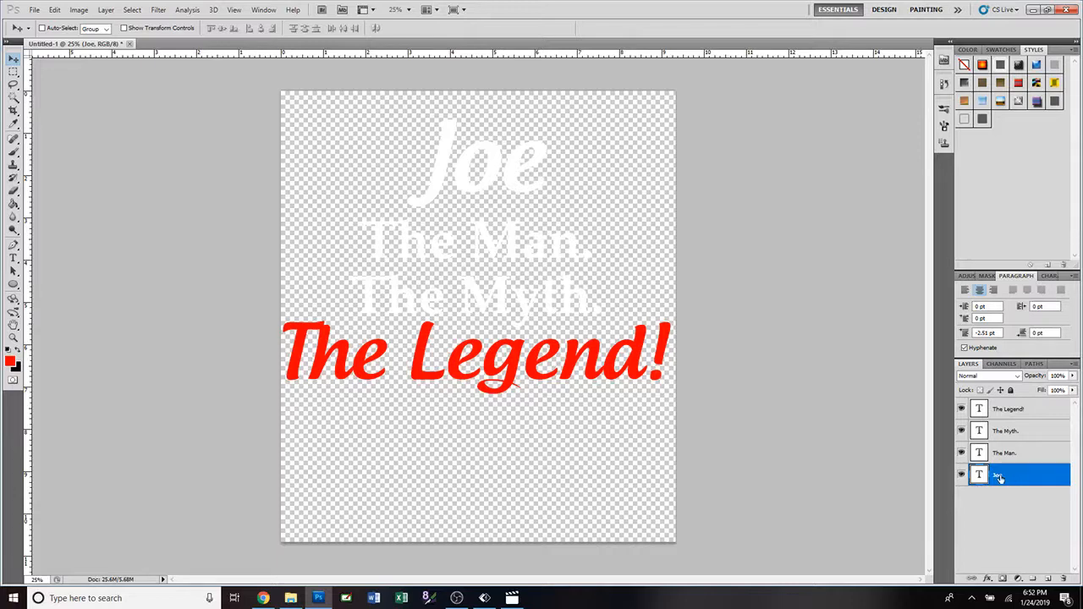
Add a red #ff0000 outside stroke of 13 px to the first-name text layer.
double_click(1062, 478)
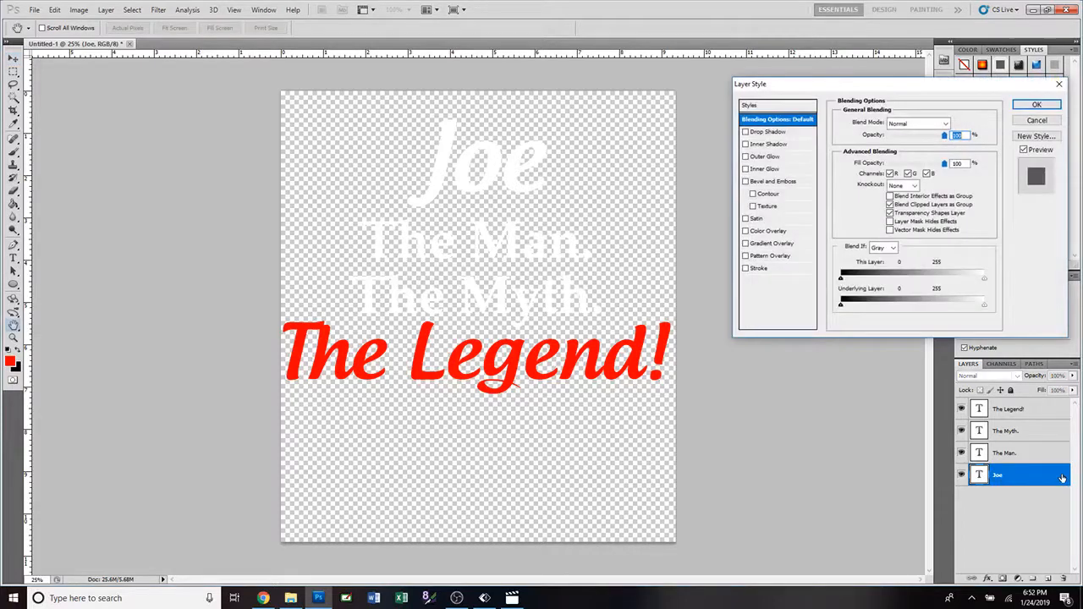
click(760, 269)
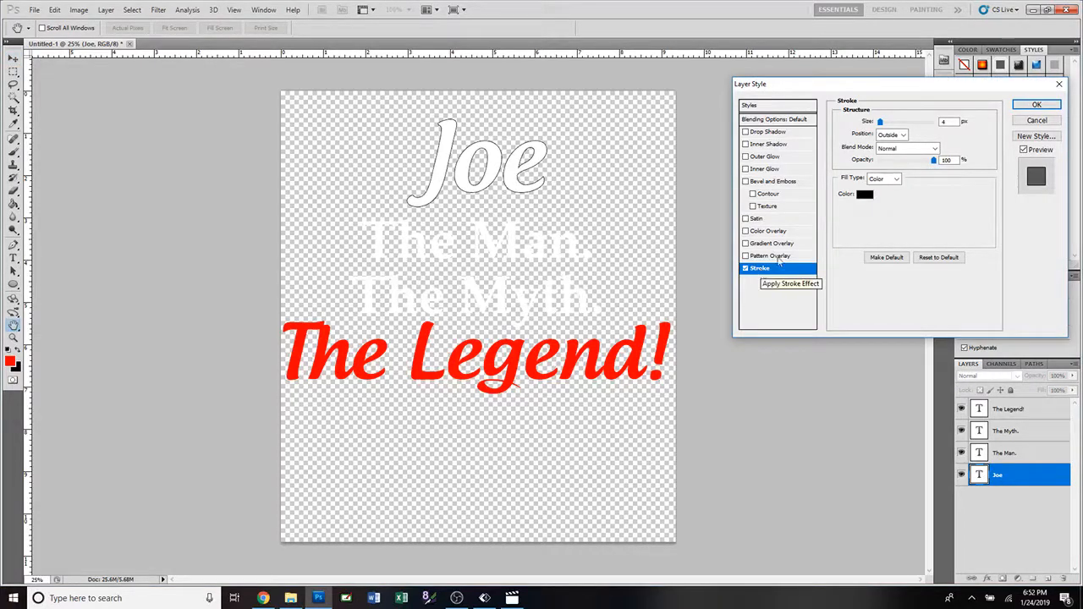
click(863, 196)
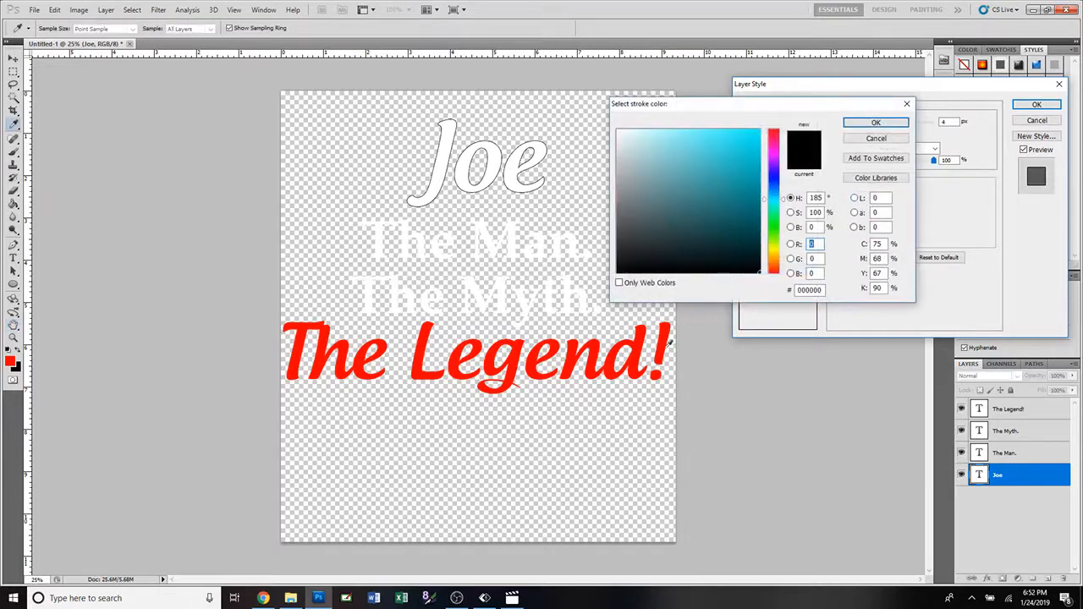
click(635, 359)
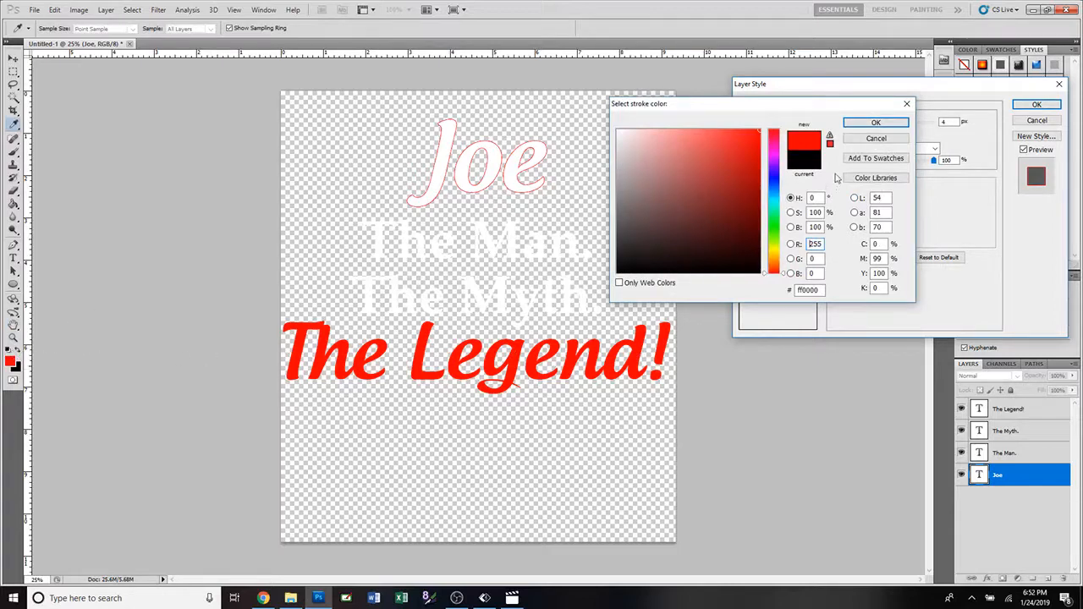
click(876, 124)
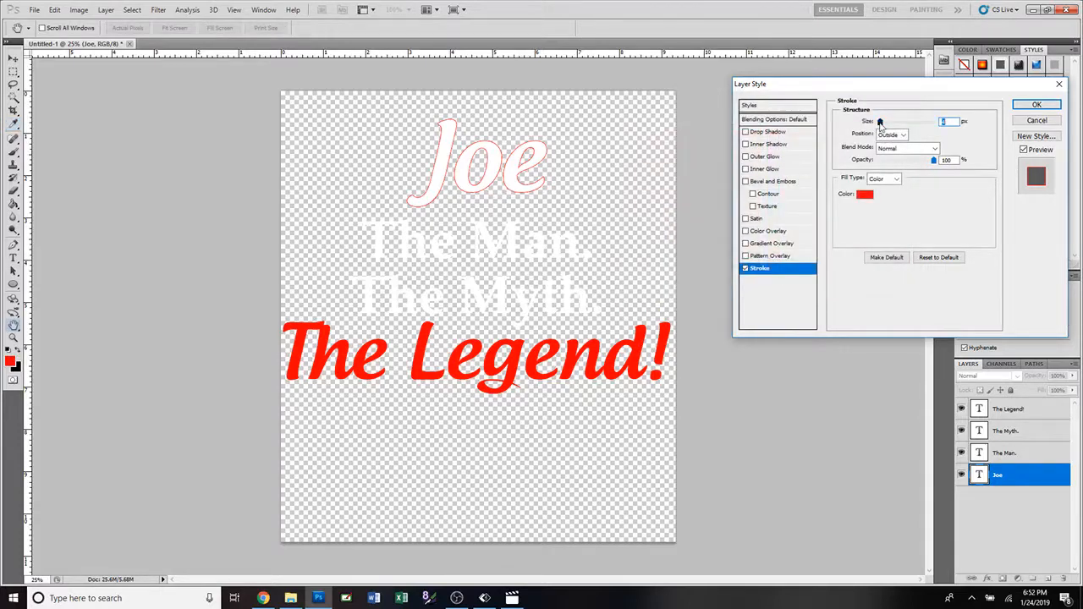
drag(880, 123, 886, 127)
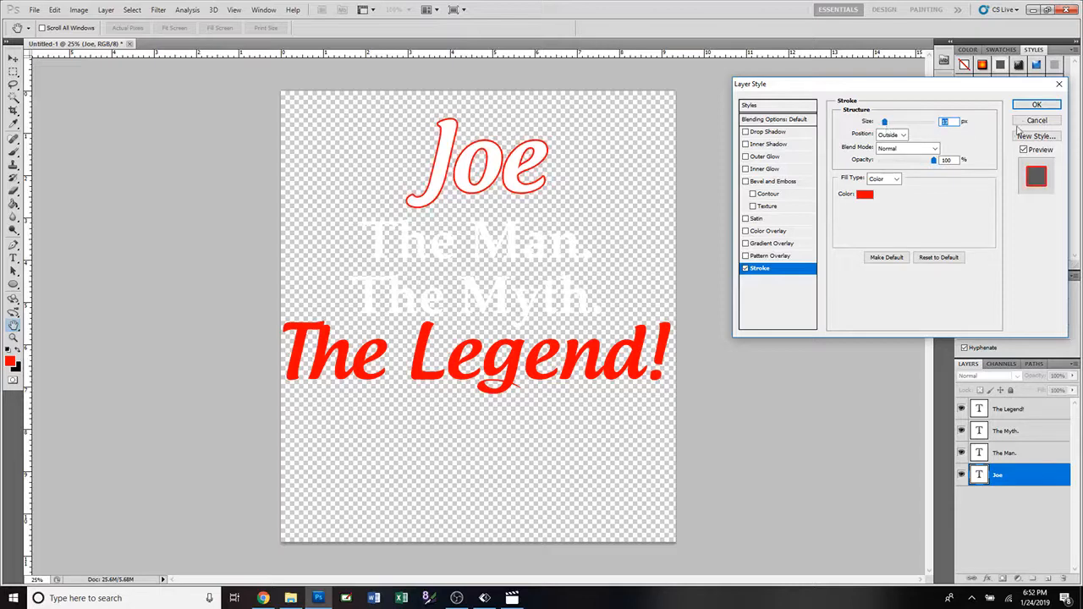
click(1035, 105)
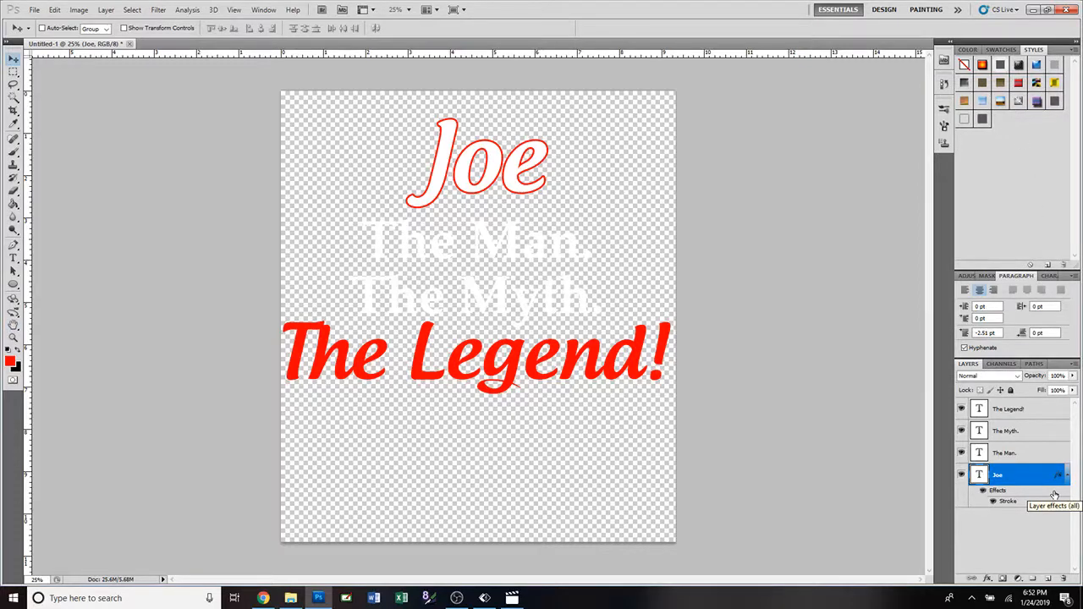
Copy the first-name layer's stroke effect to the "The Man.", "The Myth." and "The Legend!" layers.
drag(1055, 496, 1060, 458)
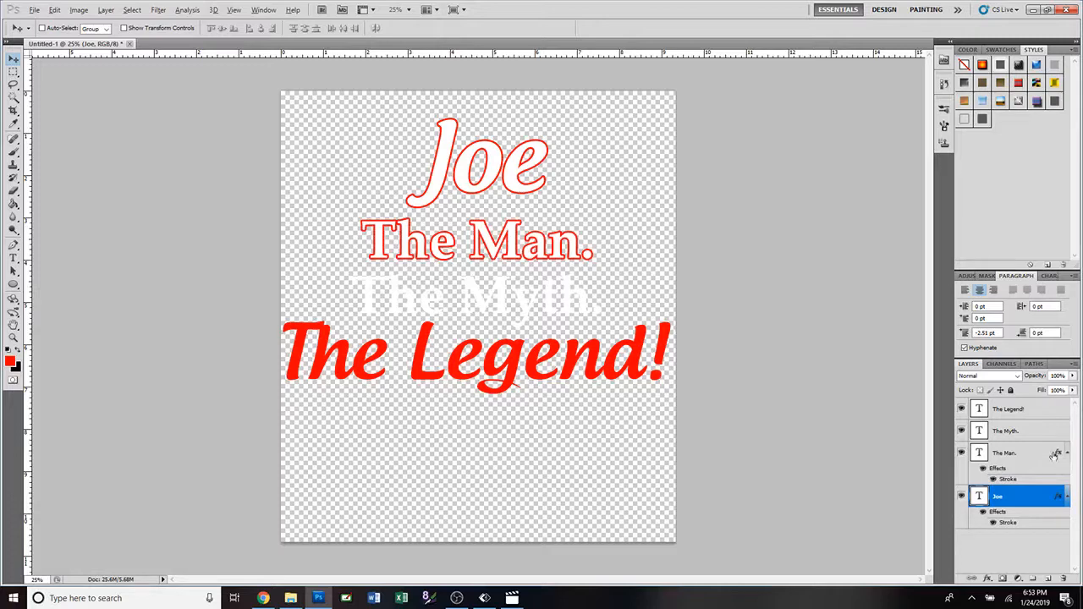
drag(1058, 455, 1057, 435)
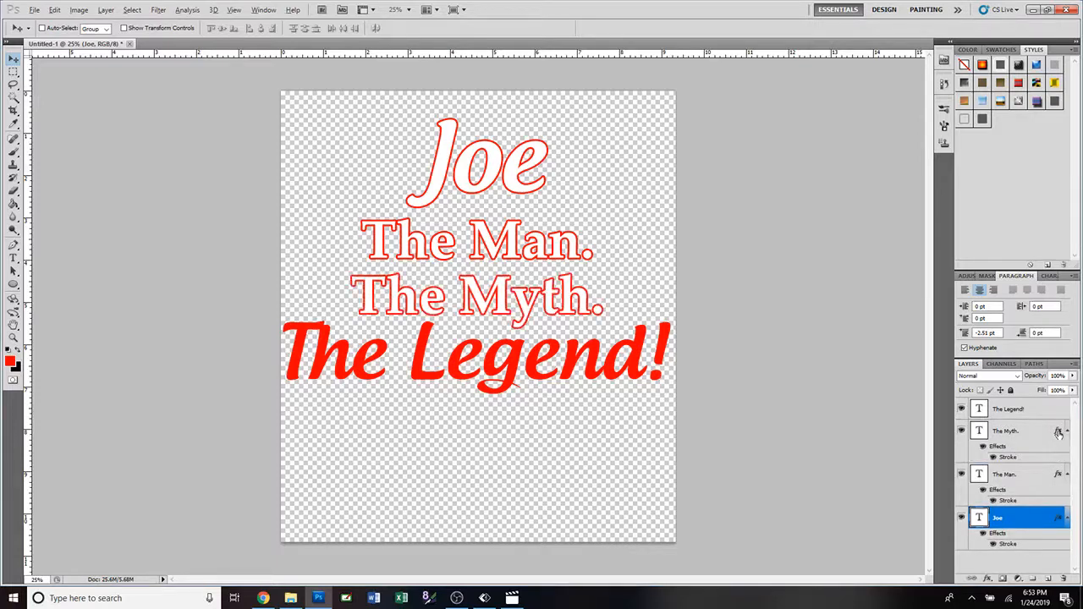
drag(1059, 433, 1058, 413)
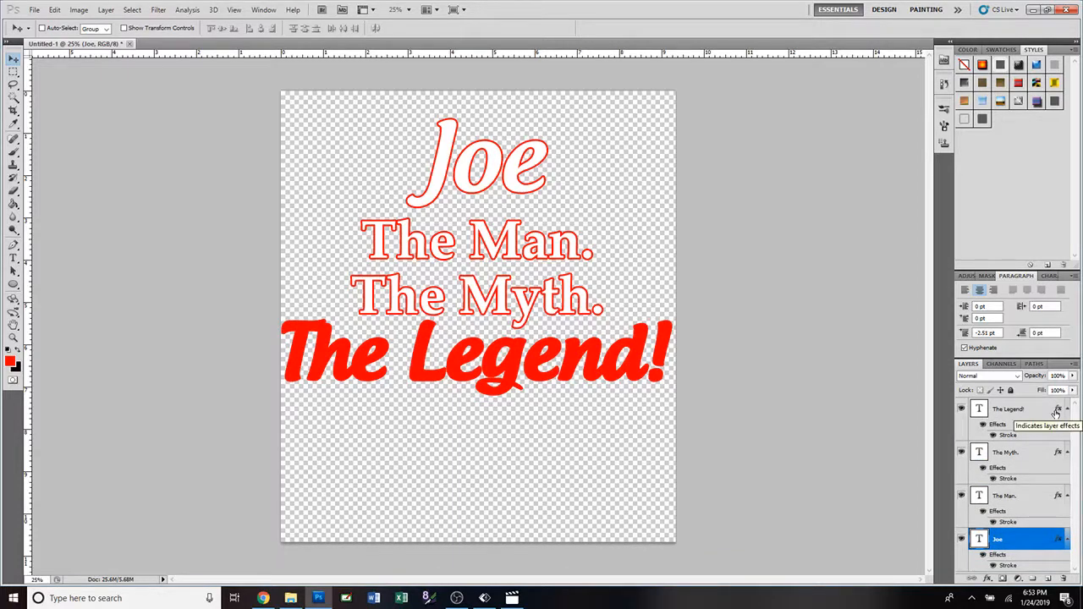
Change the stroke color of the "The Legend!" layer to white, #ffffff.
double_click(1059, 411)
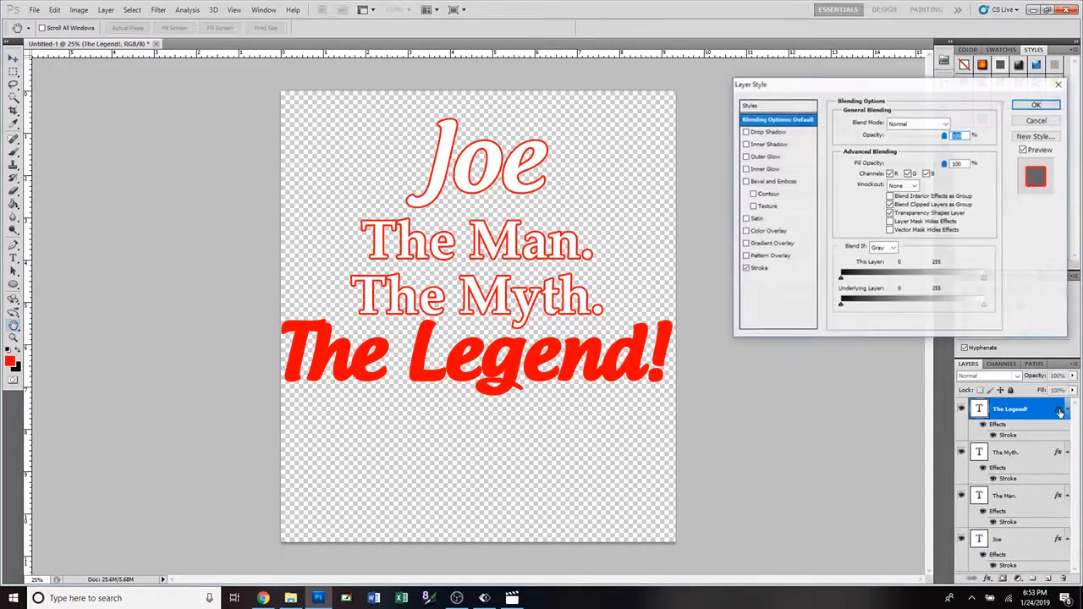
click(786, 275)
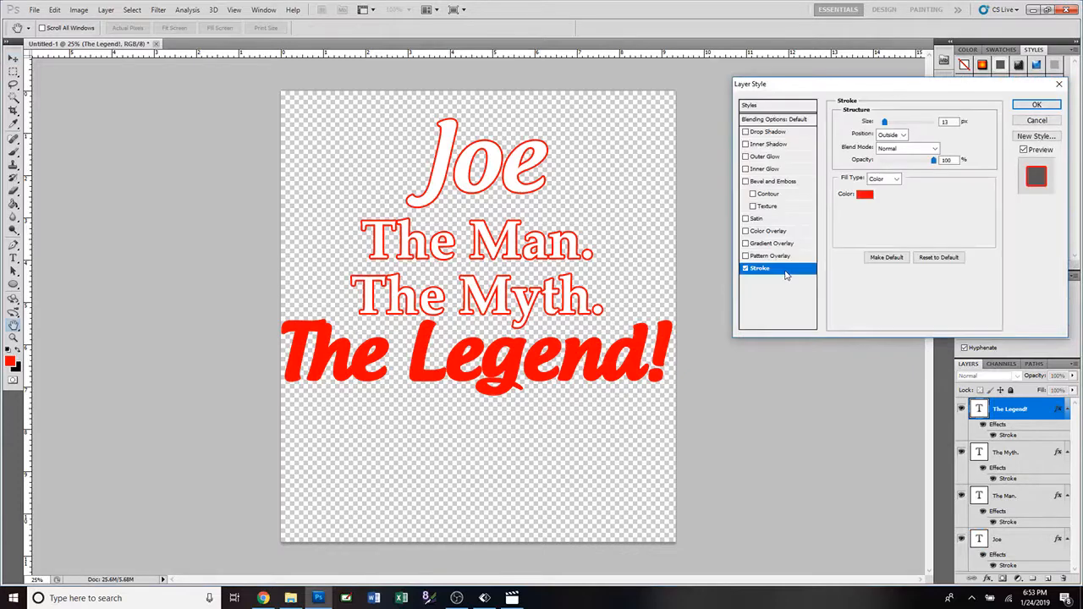
click(865, 197)
drag(668, 145, 561, 110)
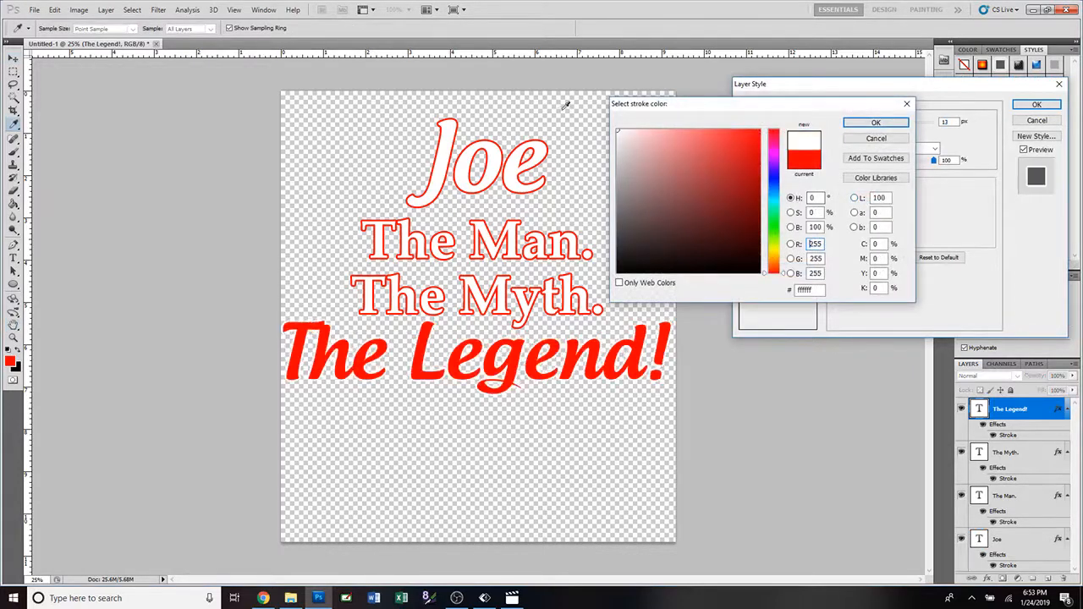
click(875, 122)
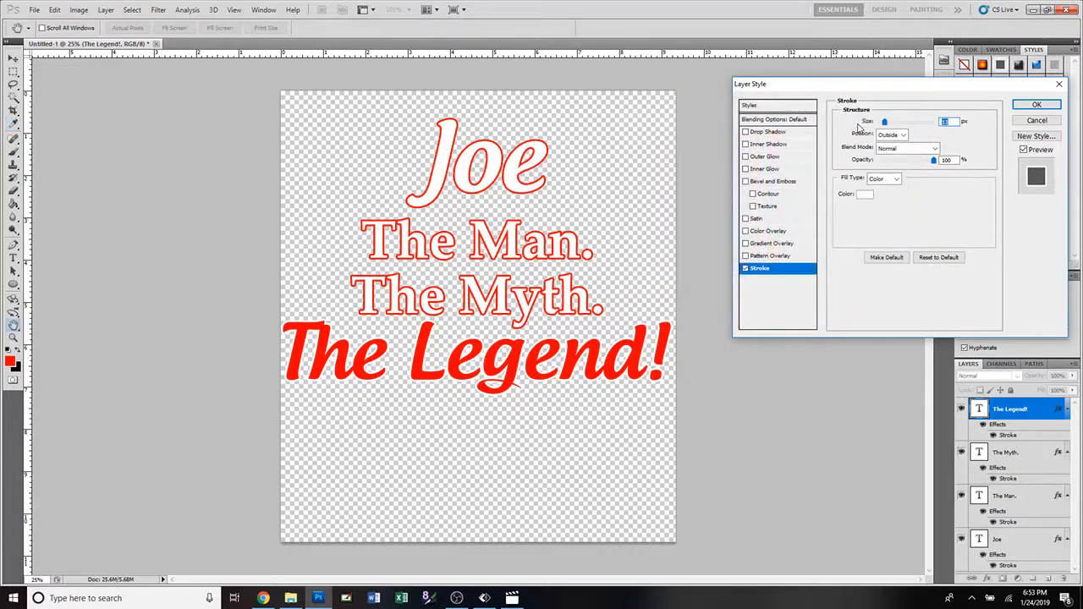
click(1035, 107)
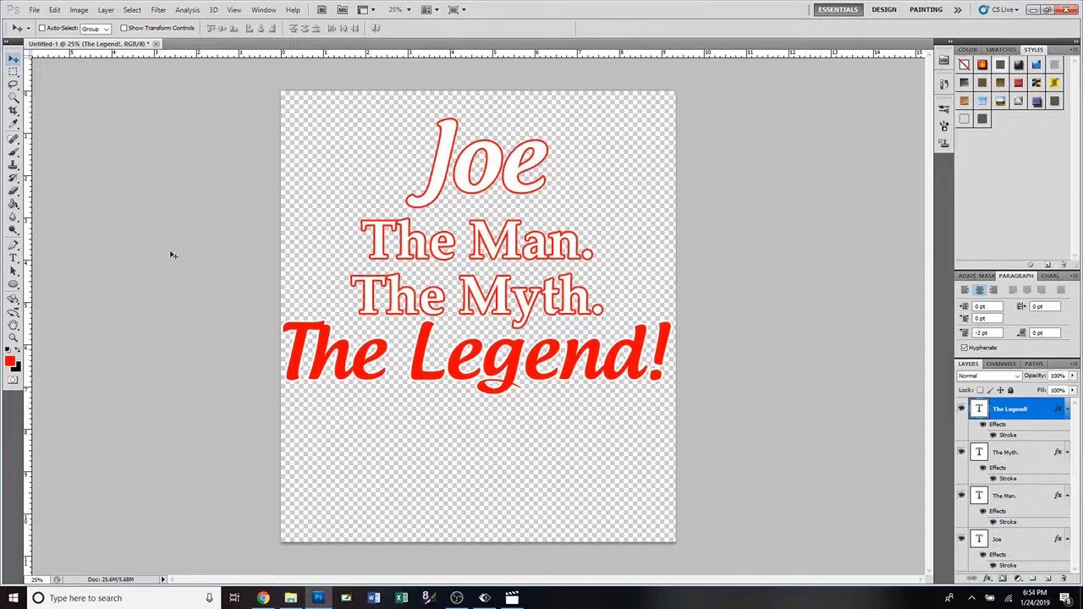
Activate the Eraser and choose one of the 2500 px texture brushes from the end of the preset list.
click(13, 191)
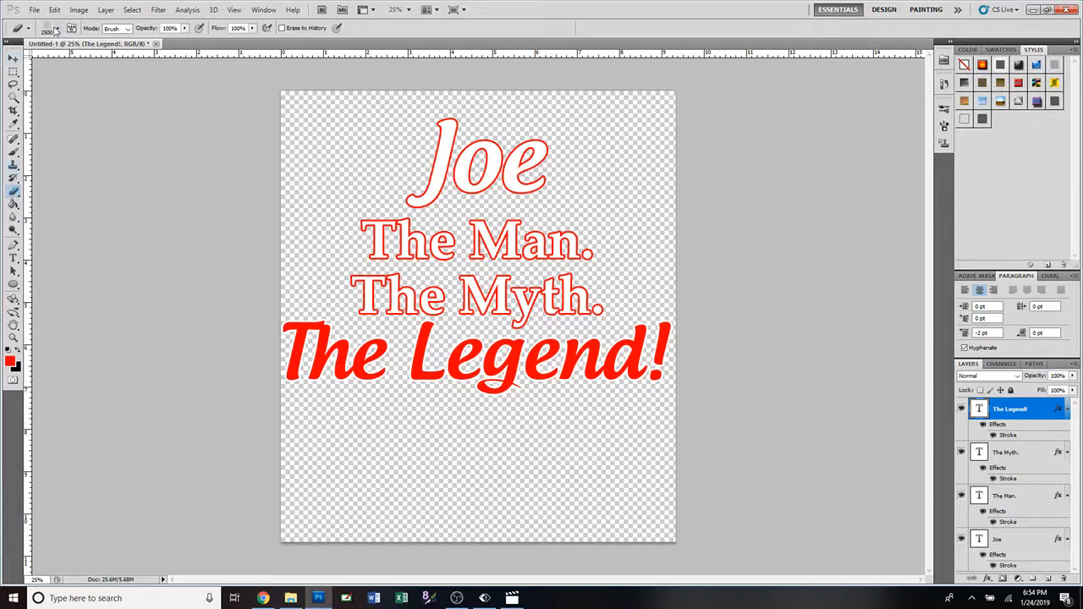
click(58, 28)
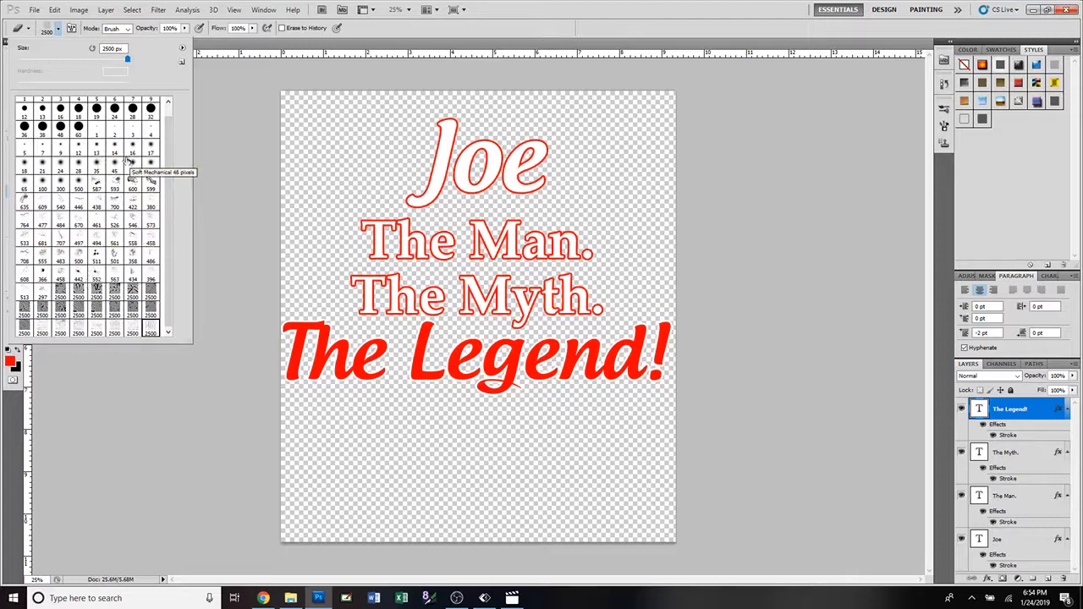
click(182, 49)
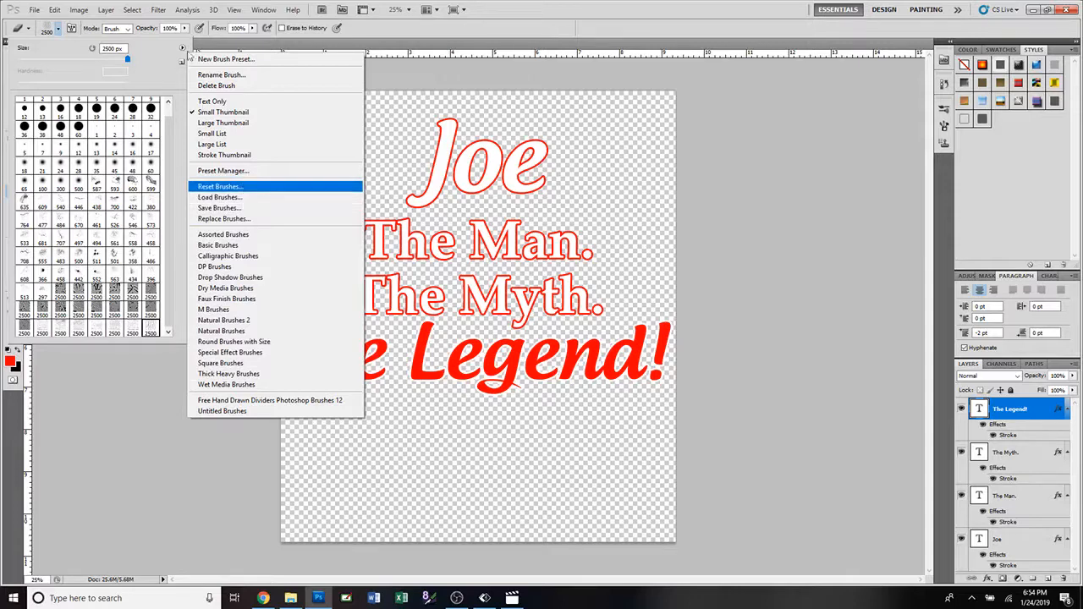
click(156, 62)
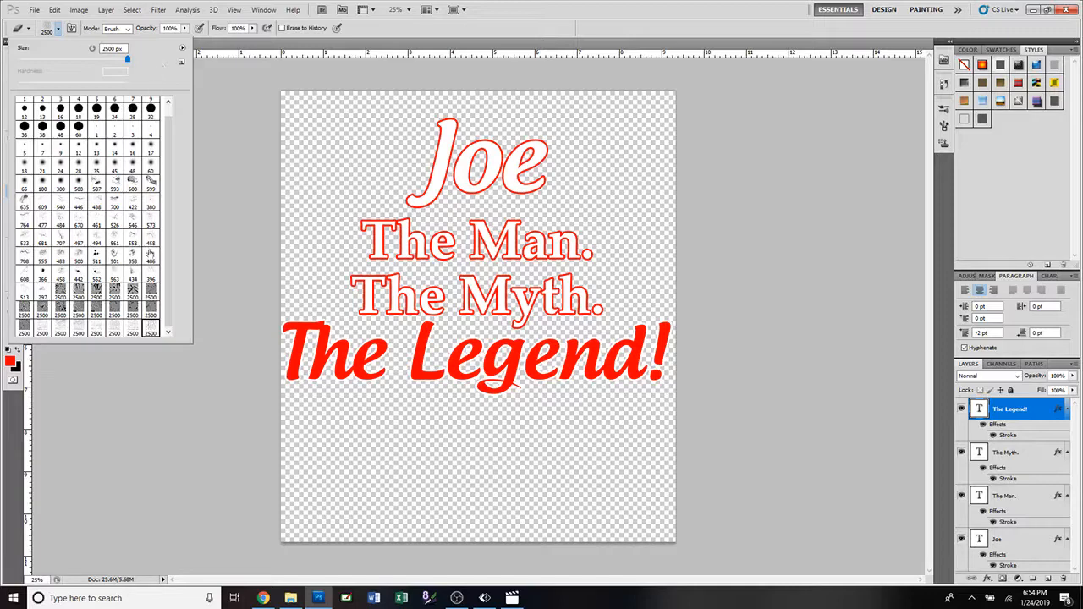
click(136, 329)
click(43, 330)
click(863, 328)
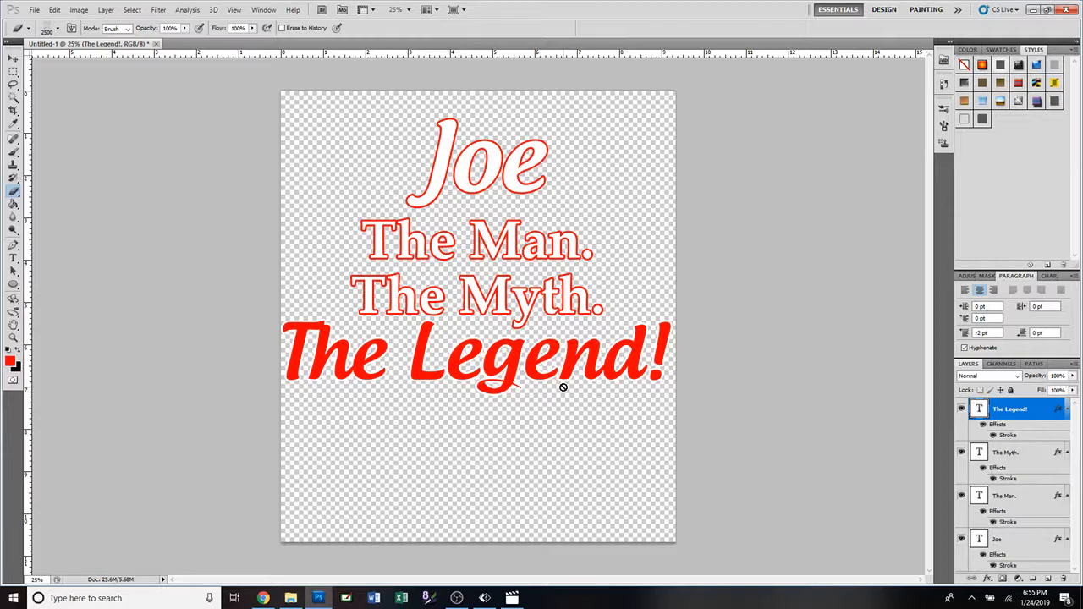
Rasterize the type of all four text layers together.
shift+click(1003, 542)
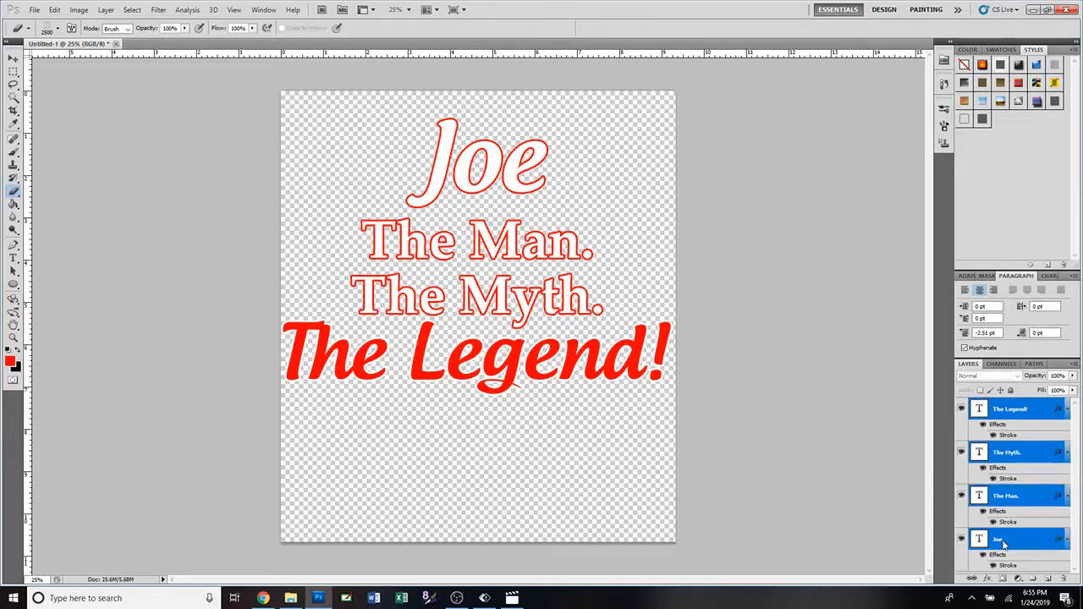
right_click(1002, 545)
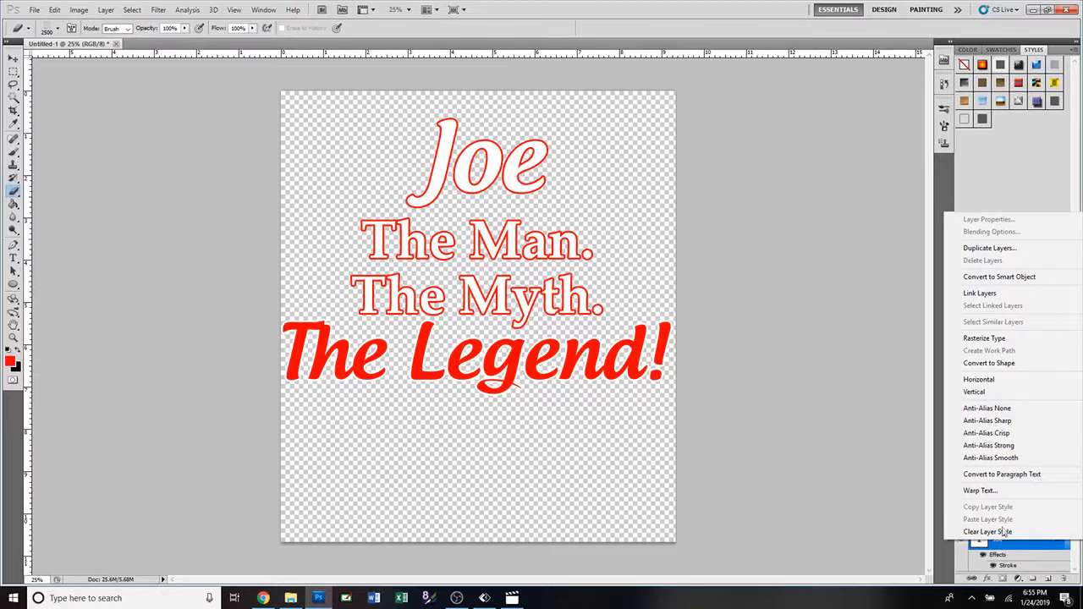
click(1014, 339)
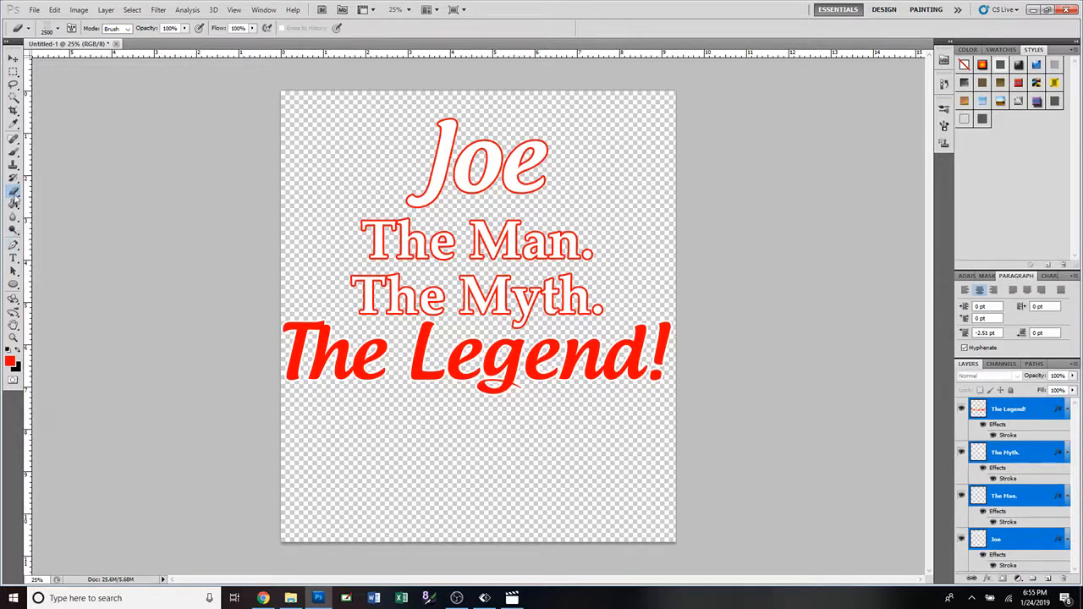
Merge the four rasterized text layers into a single layer.
click(342, 365)
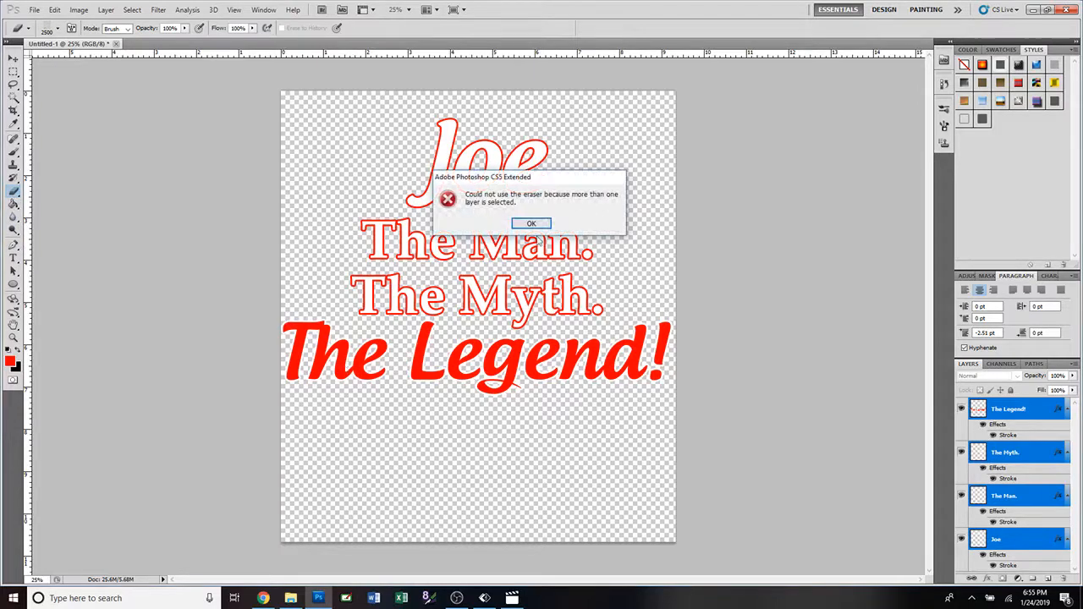
click(530, 223)
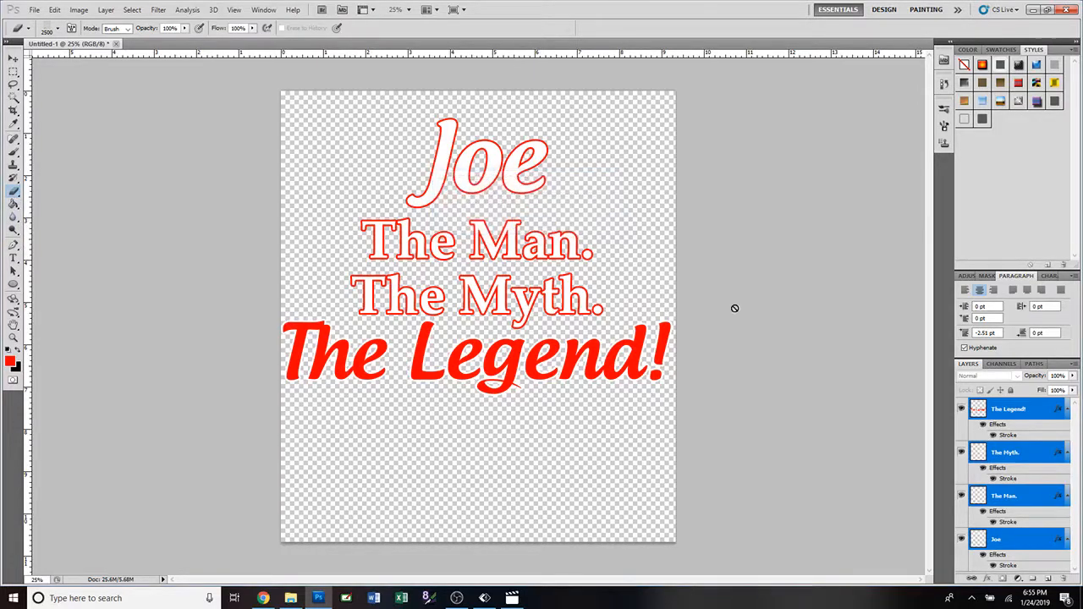
click(1024, 413)
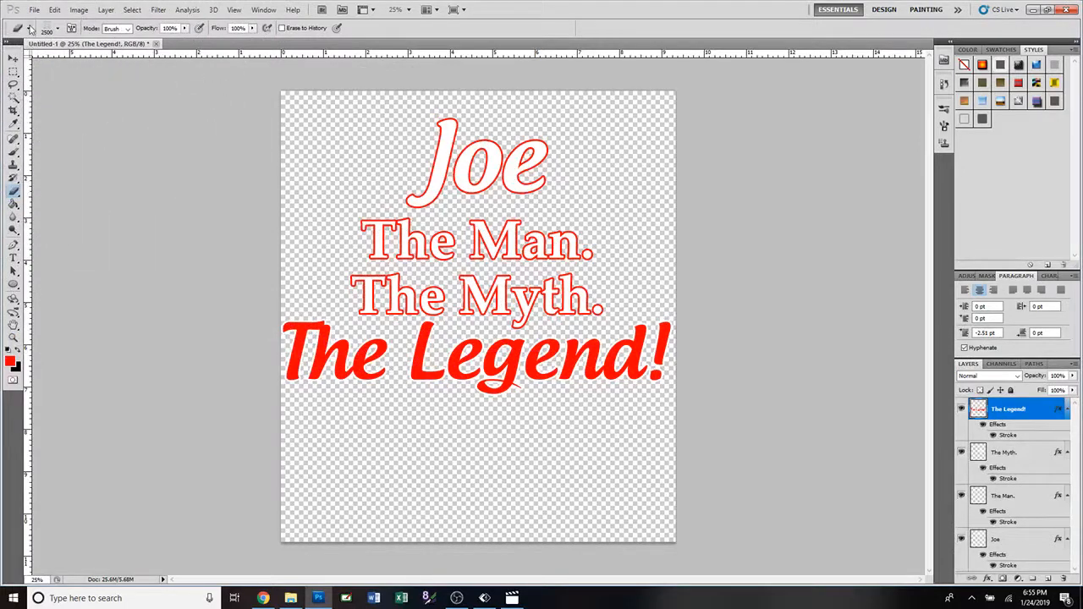
click(13, 58)
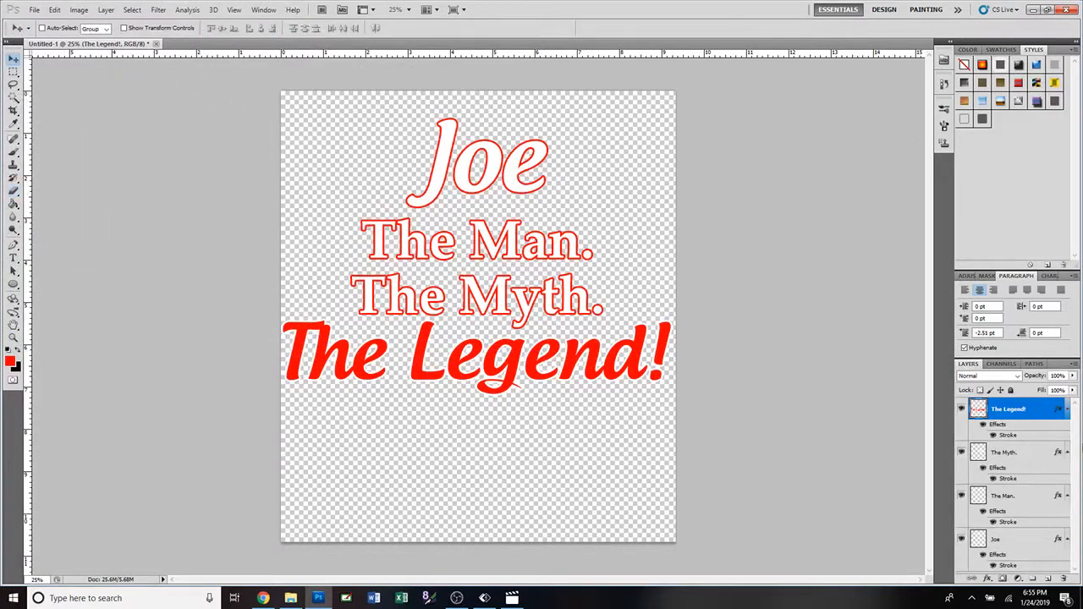
shift+click(1006, 541)
right_click(1007, 543)
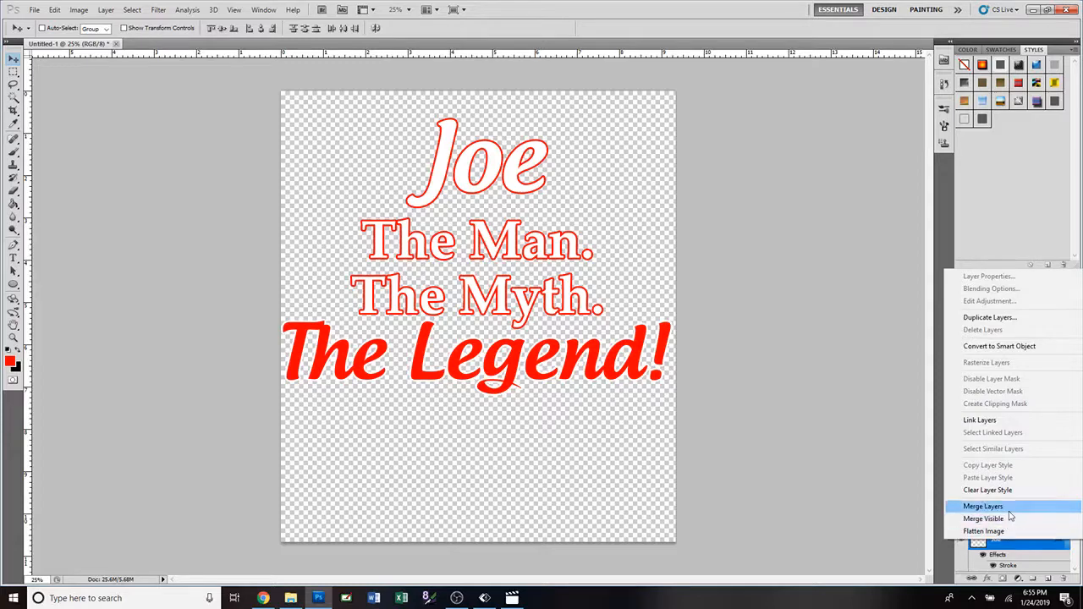
click(1009, 510)
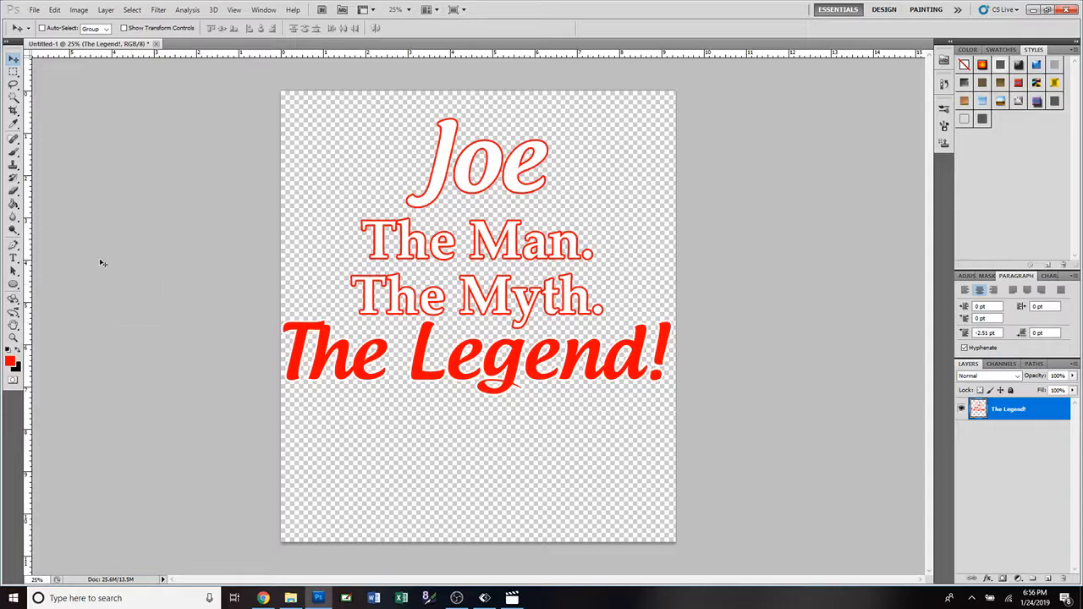
click(12, 193)
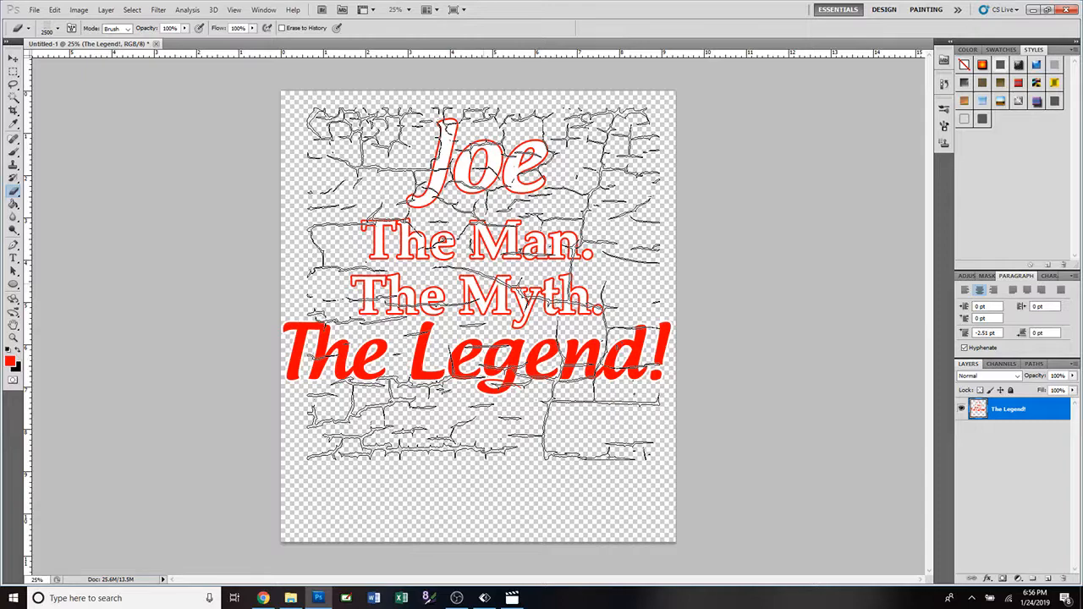
click(79, 10)
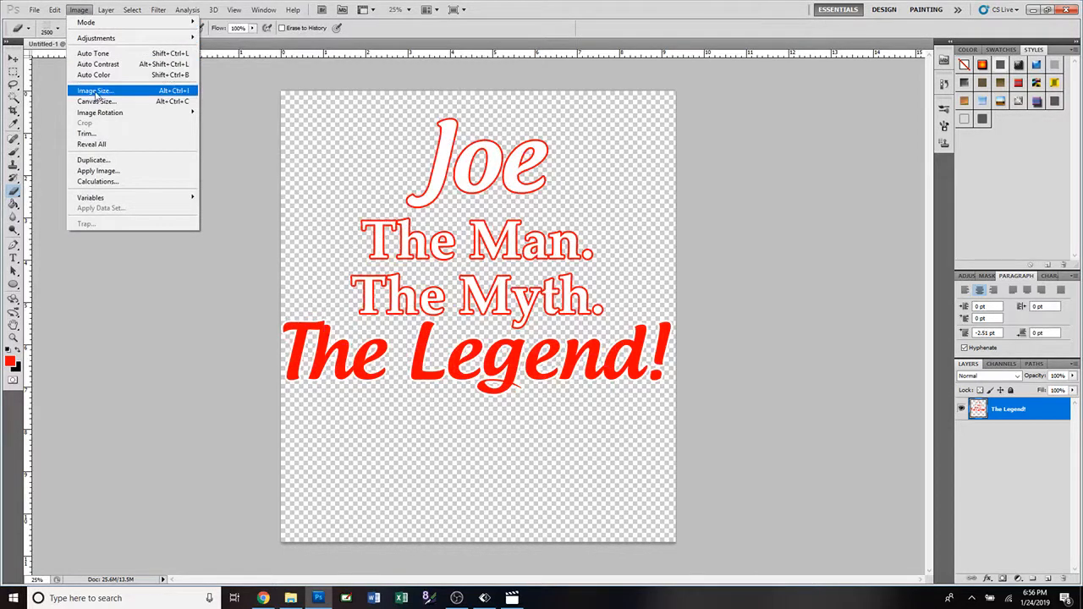
click(470, 51)
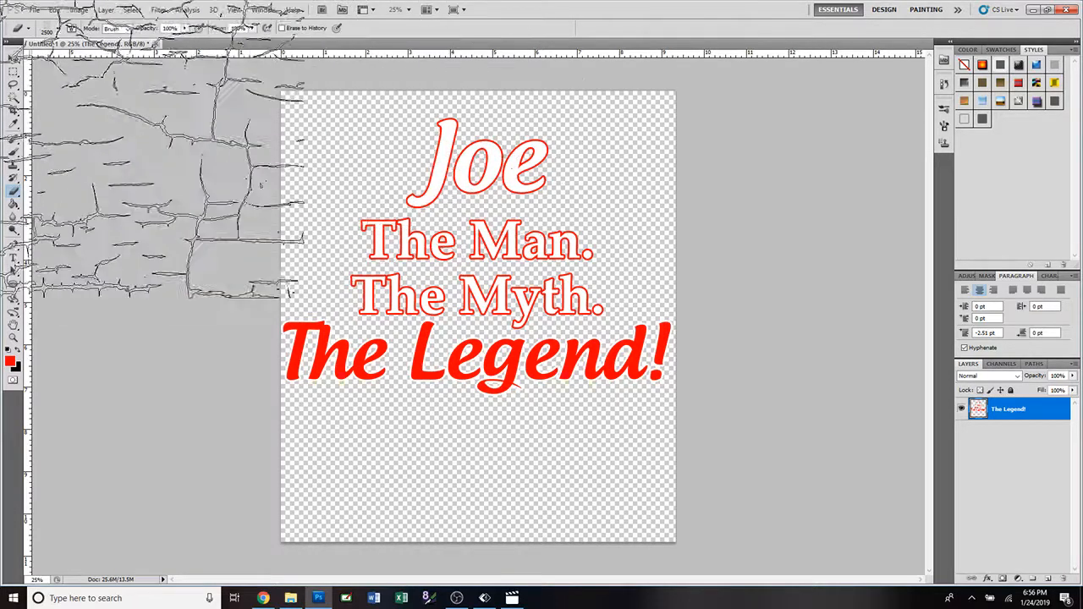
Crop the empty canvas above and below the four text lines, leaving a small margin and keeping the full width.
click(14, 112)
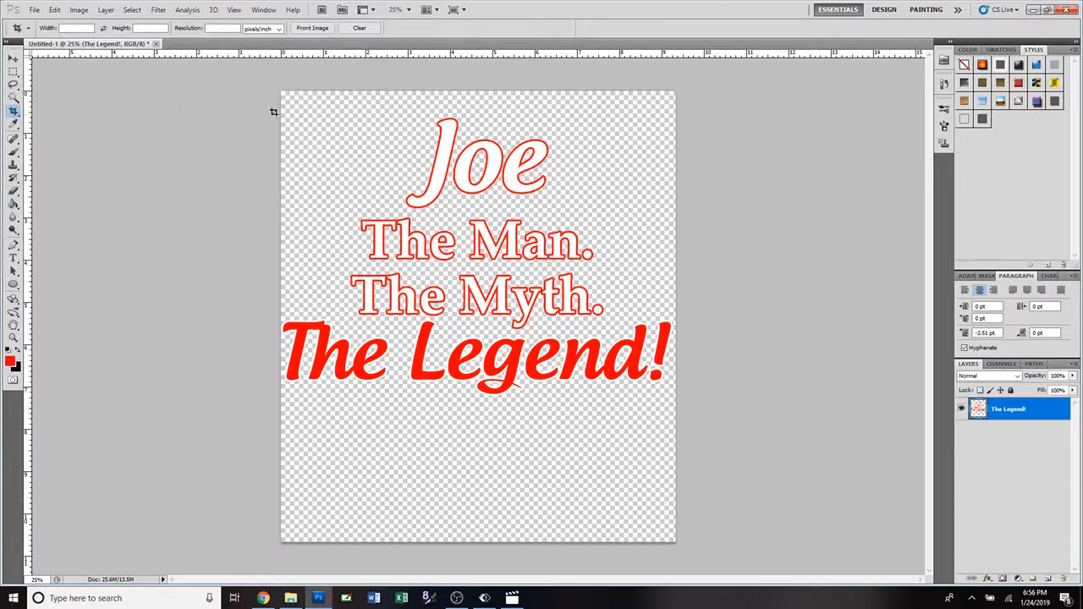
mouse_move(281, 89)
mouse_down()
mouse_move(734, 411)
mouse_move(729, 428)
mouse_up()
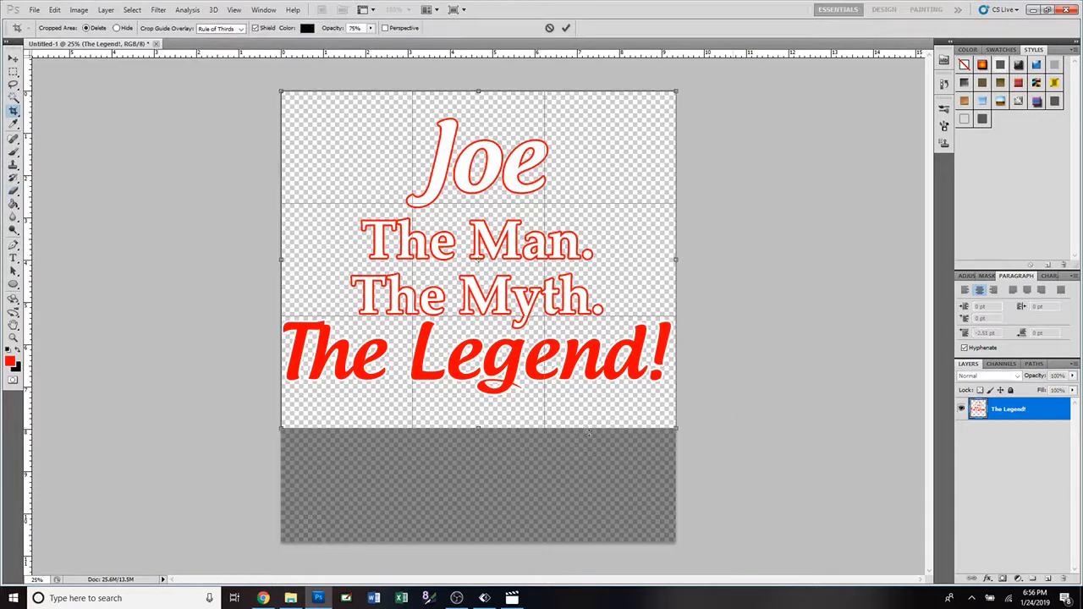
drag(480, 429, 480, 406)
drag(478, 90, 479, 111)
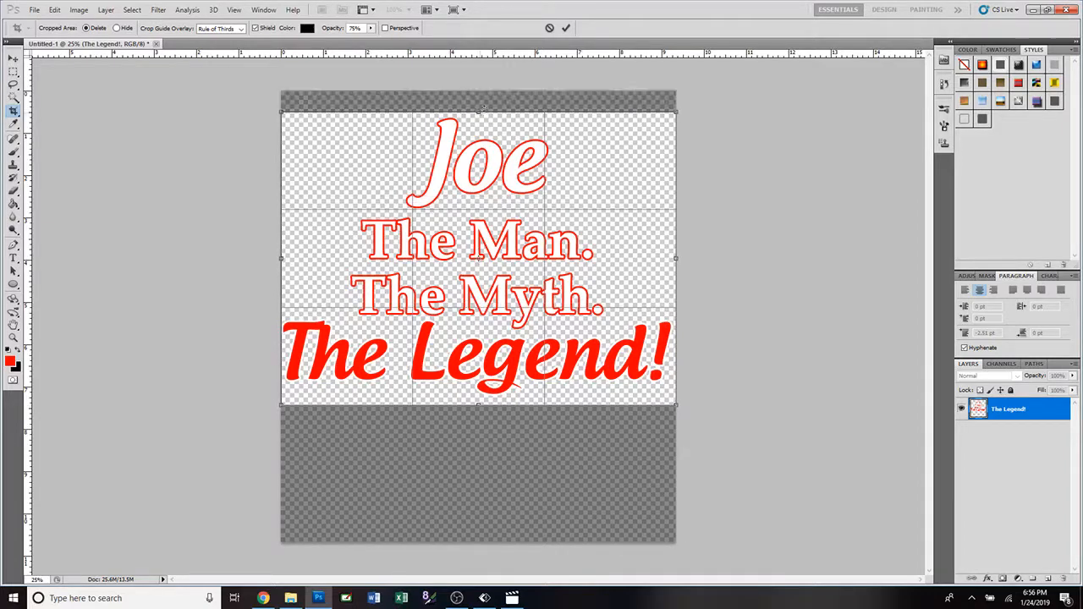
click(566, 29)
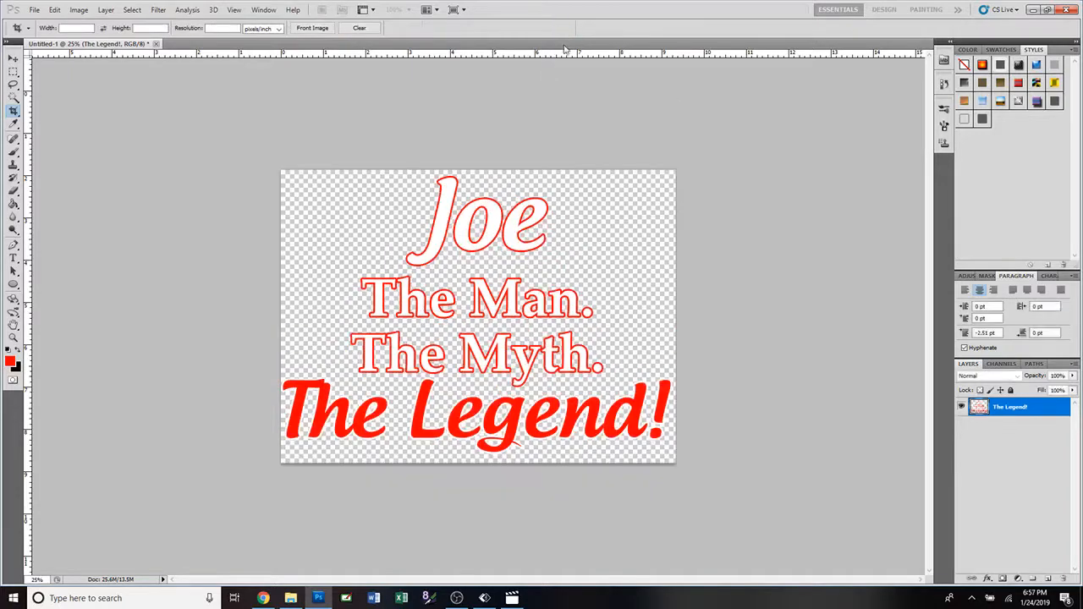
click(15, 191)
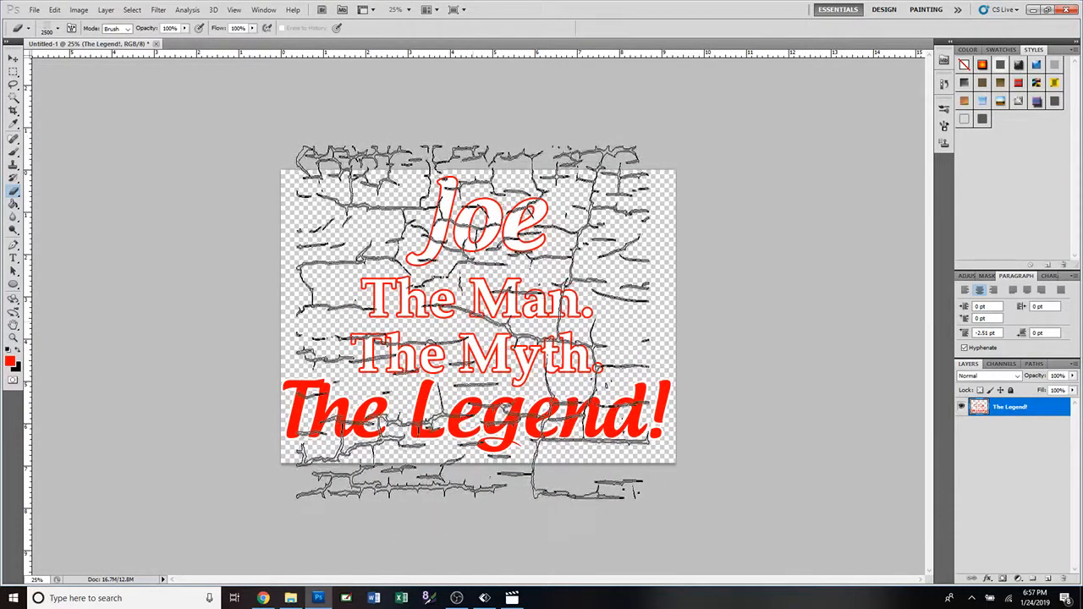
key(v)
click(79, 9)
click(87, 103)
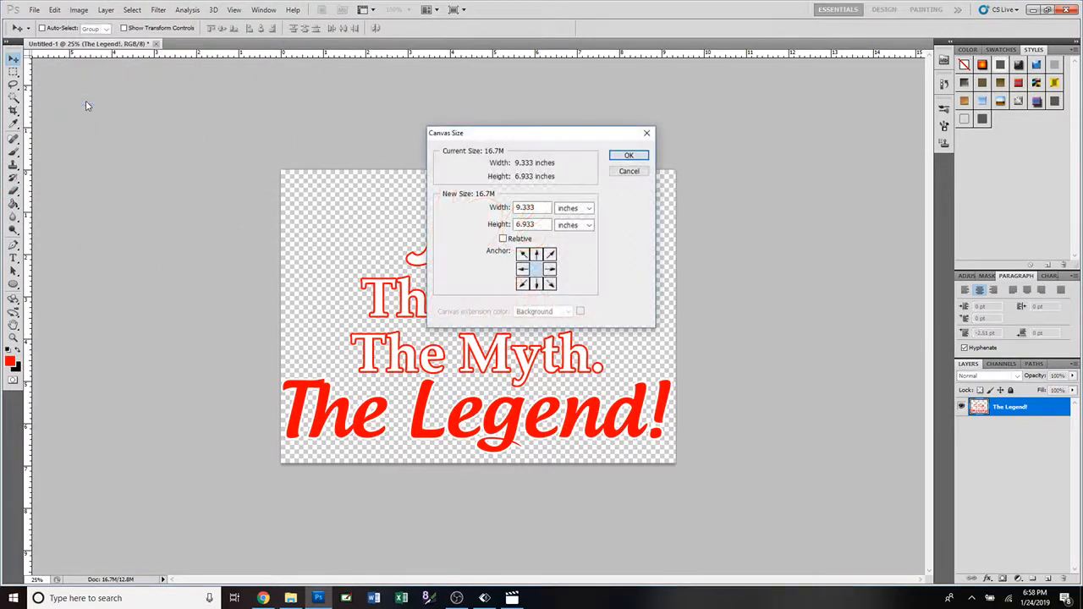
click(627, 171)
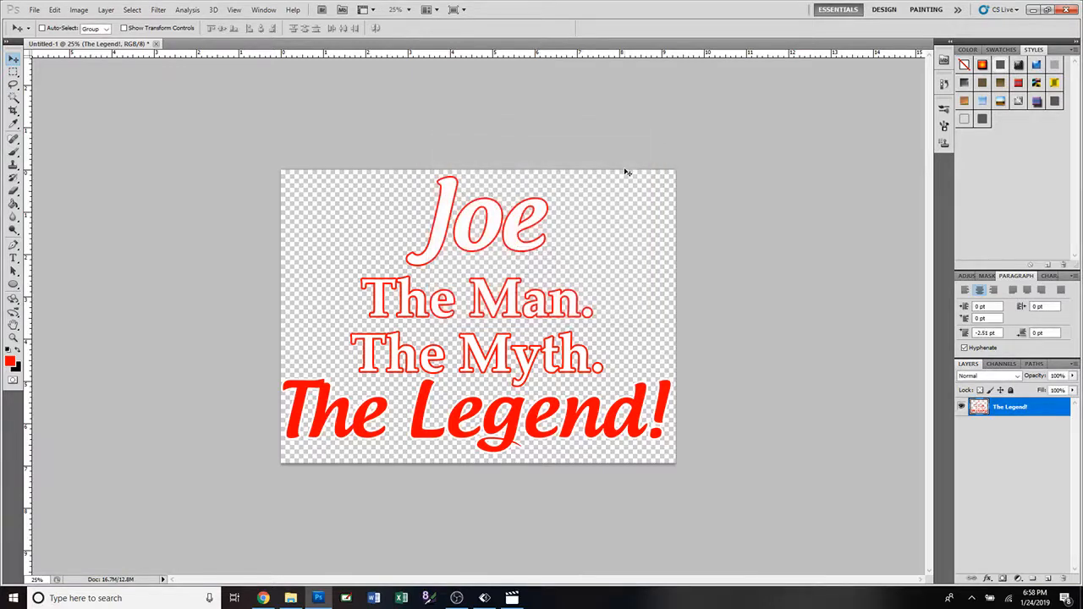
Set the image resolution to 350 pixels/inch and the pixel width to 2800, with proportions constrained.
click(79, 10)
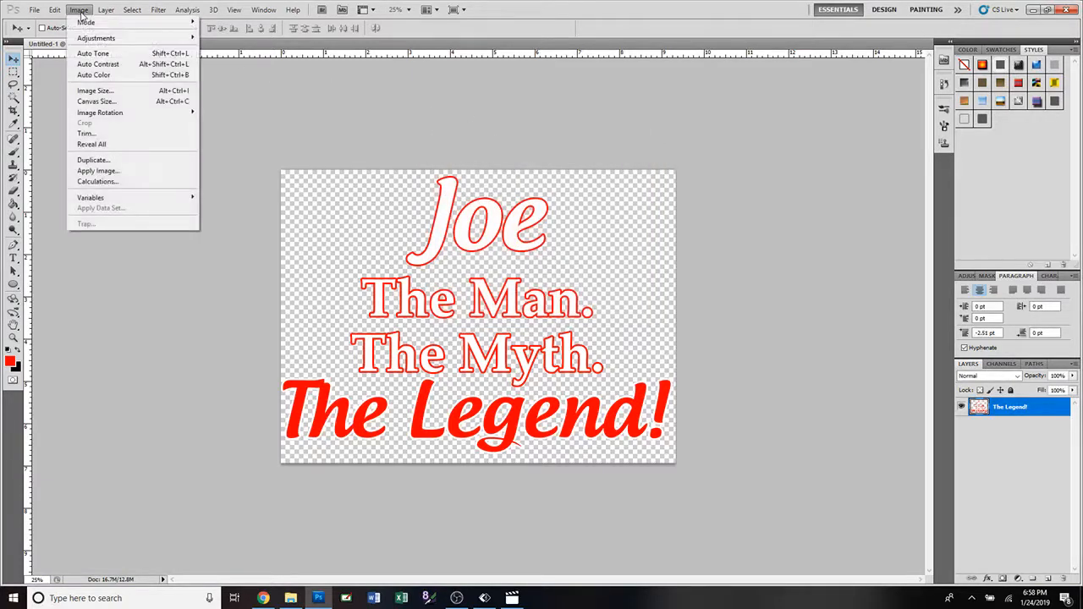
click(87, 90)
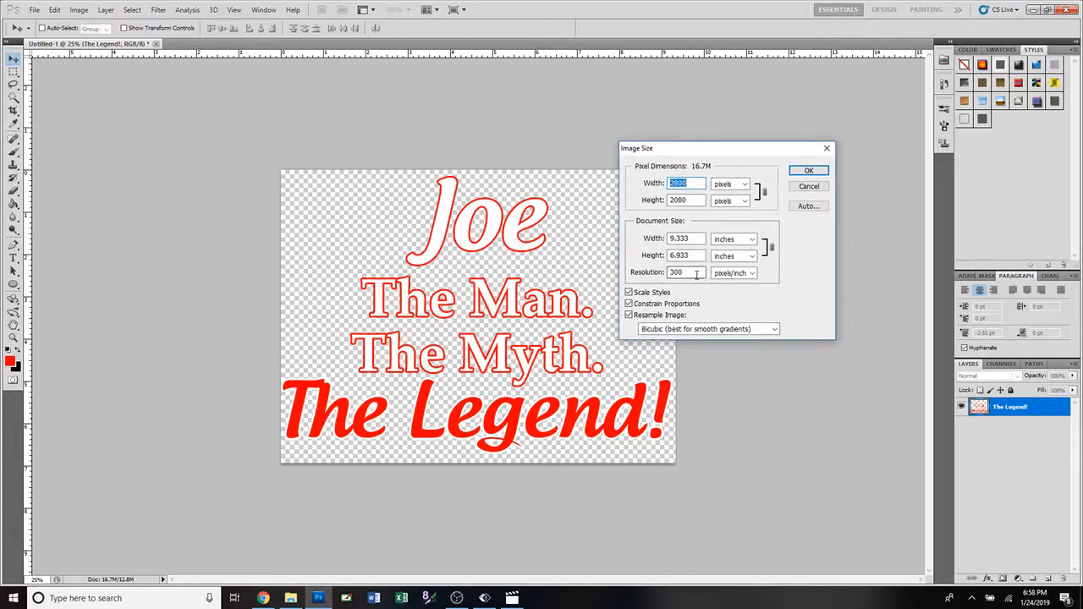
drag(696, 273, 656, 272)
text(3500)
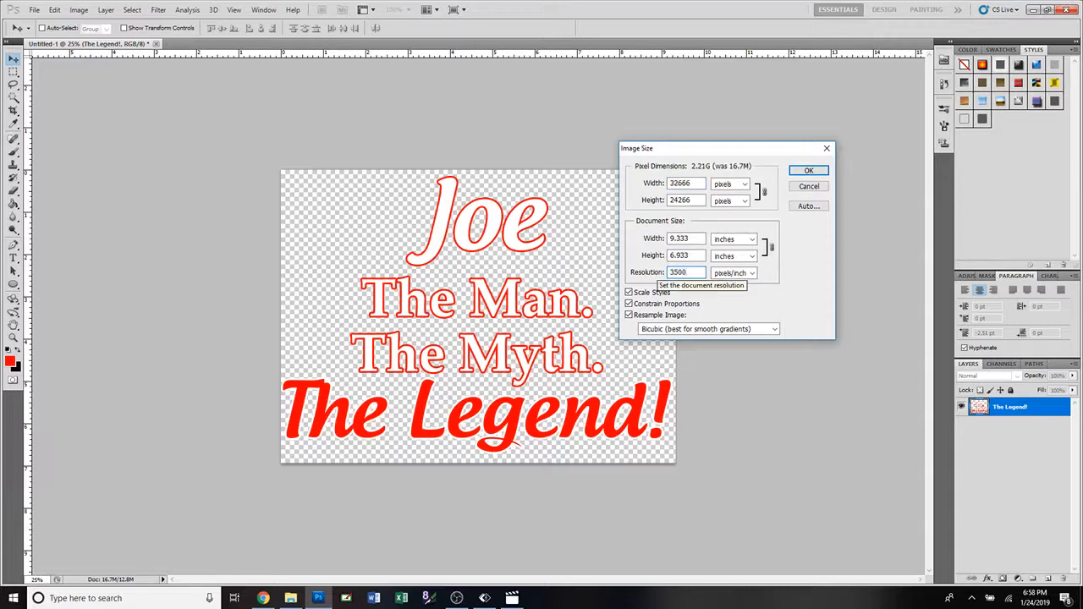
key(BackSpace)
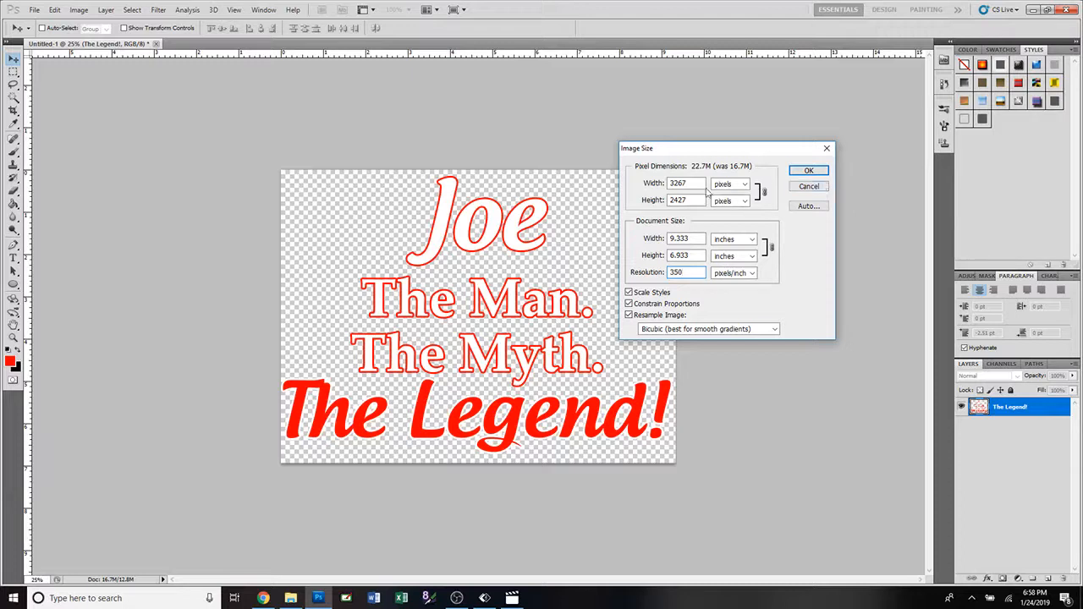
click(642, 183)
text(2800)
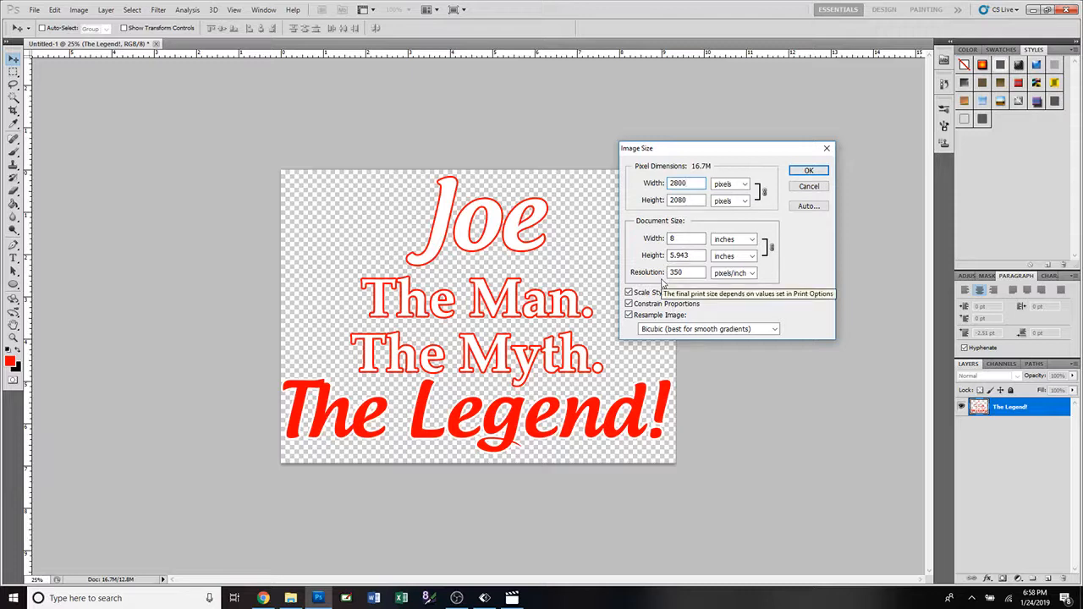
click(809, 172)
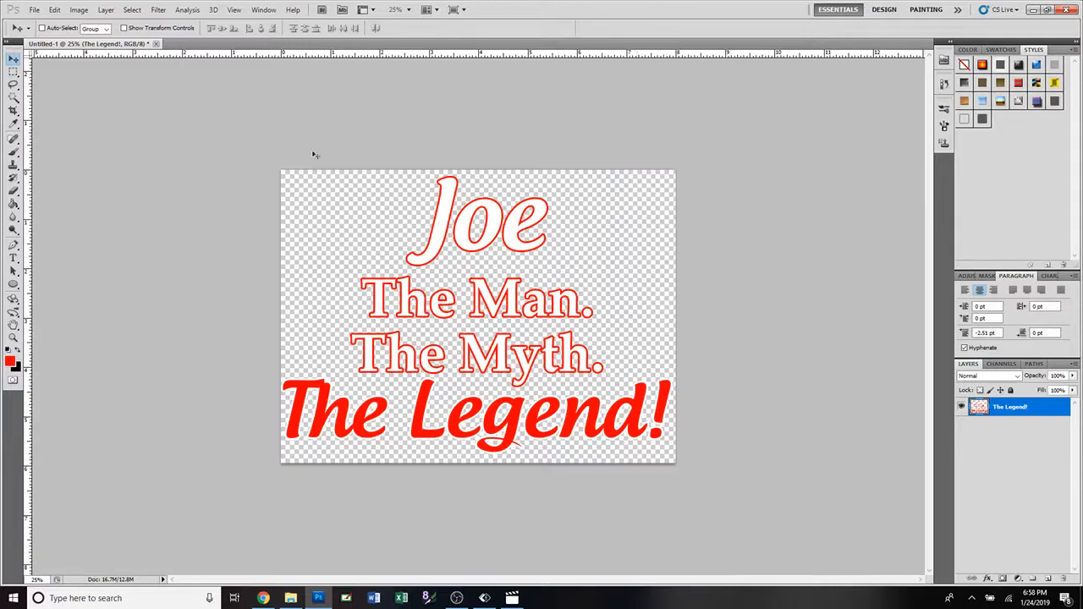
Resize the image proportionally to 2500 pixels wide and erase the 2500 px crack texture into the lettering.
scroll(549, 340, down, 2)
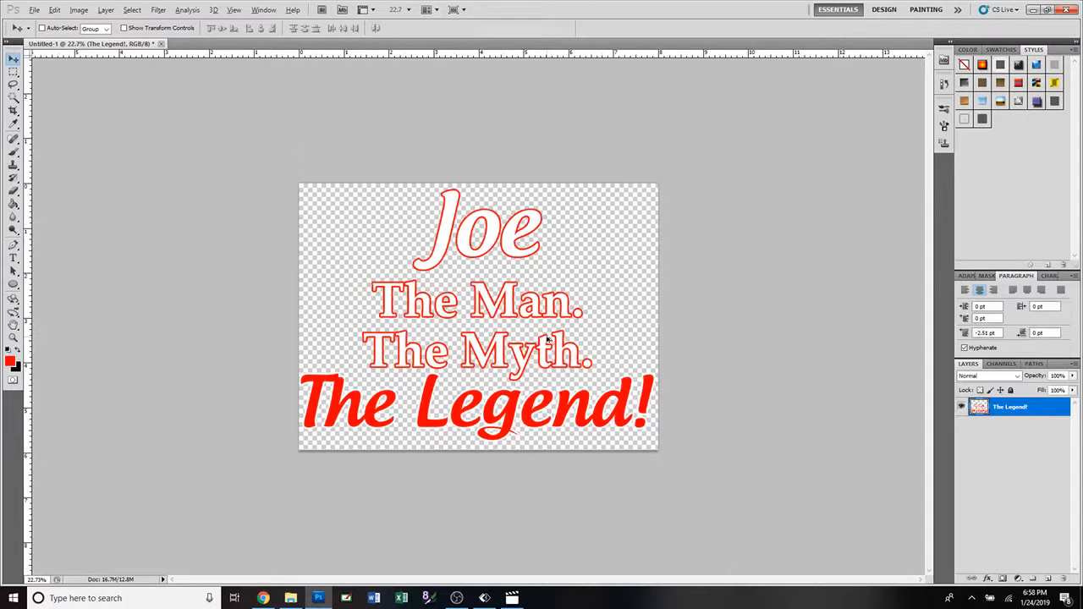
click(12, 192)
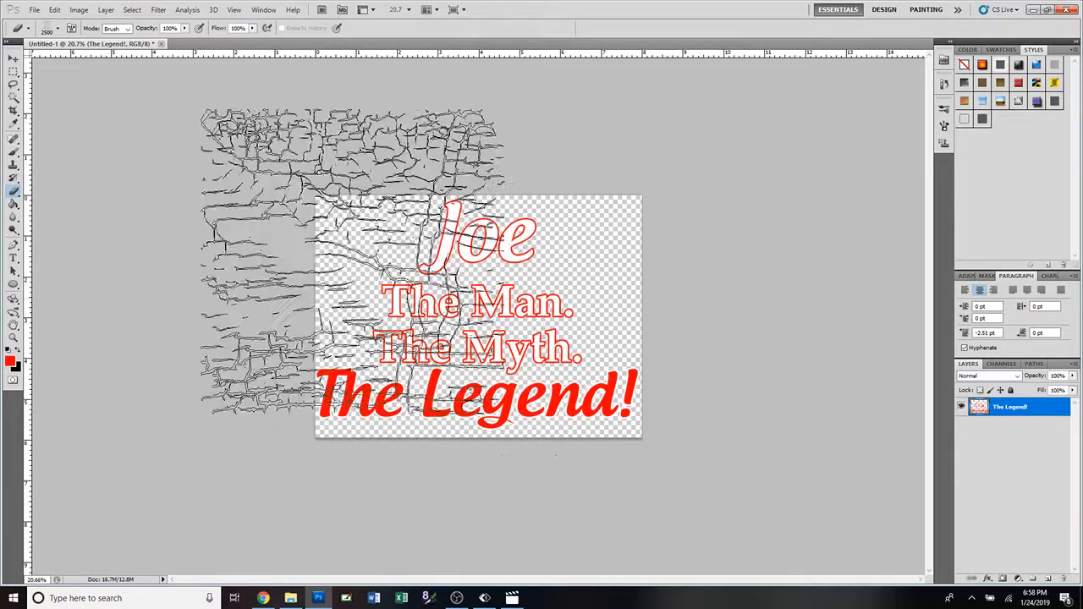
click(80, 10)
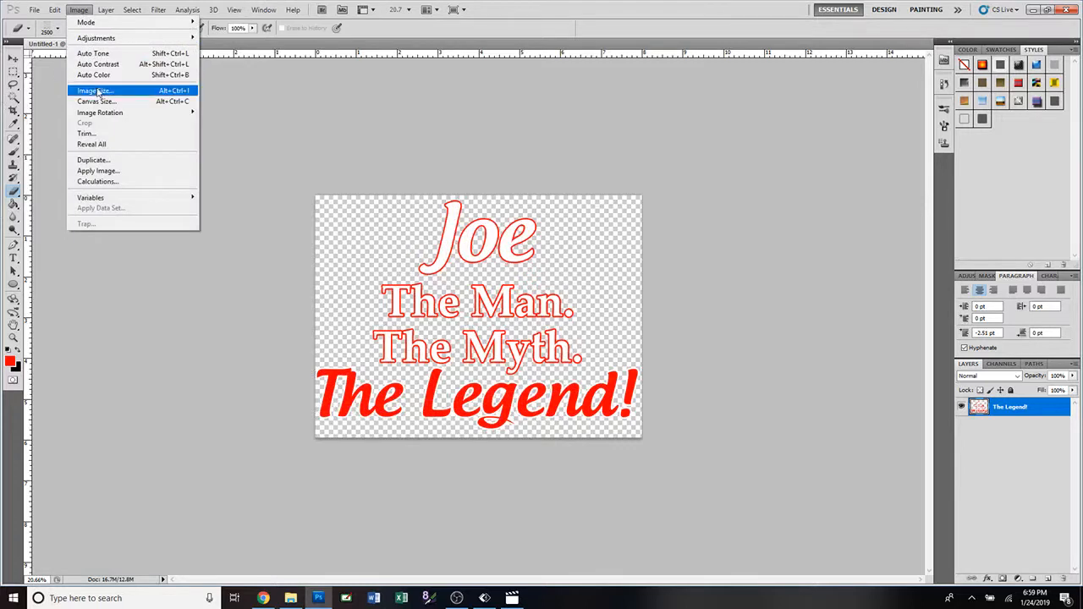
click(98, 91)
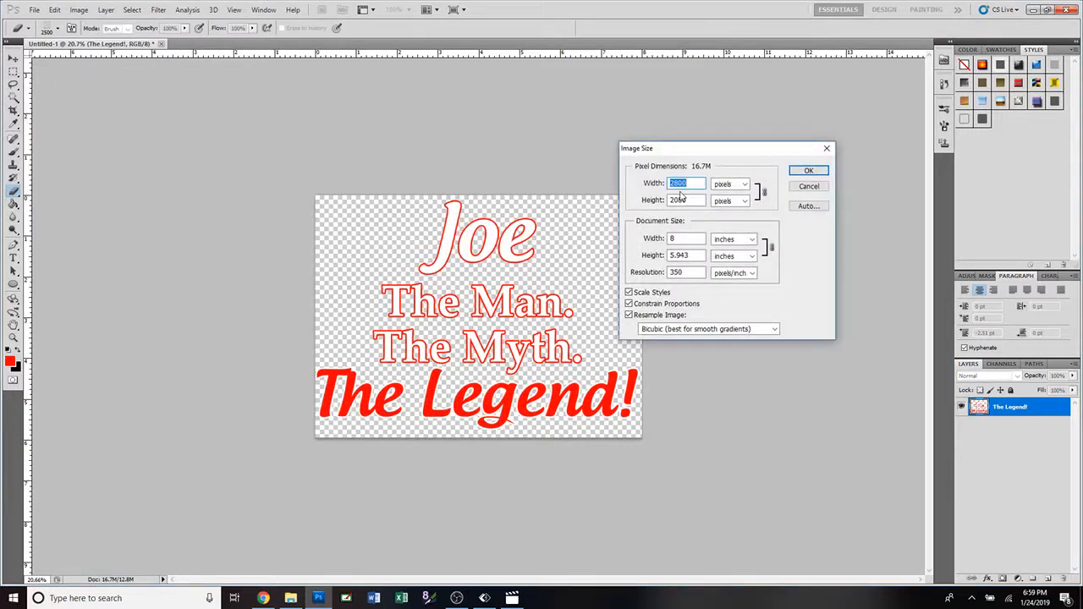
text(2500)
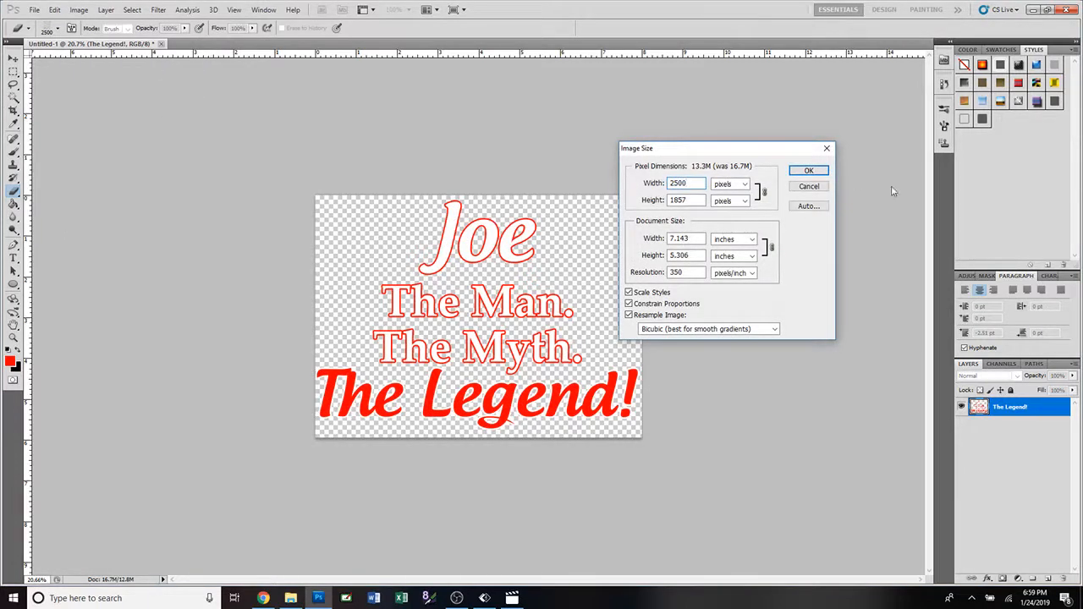
key(Return)
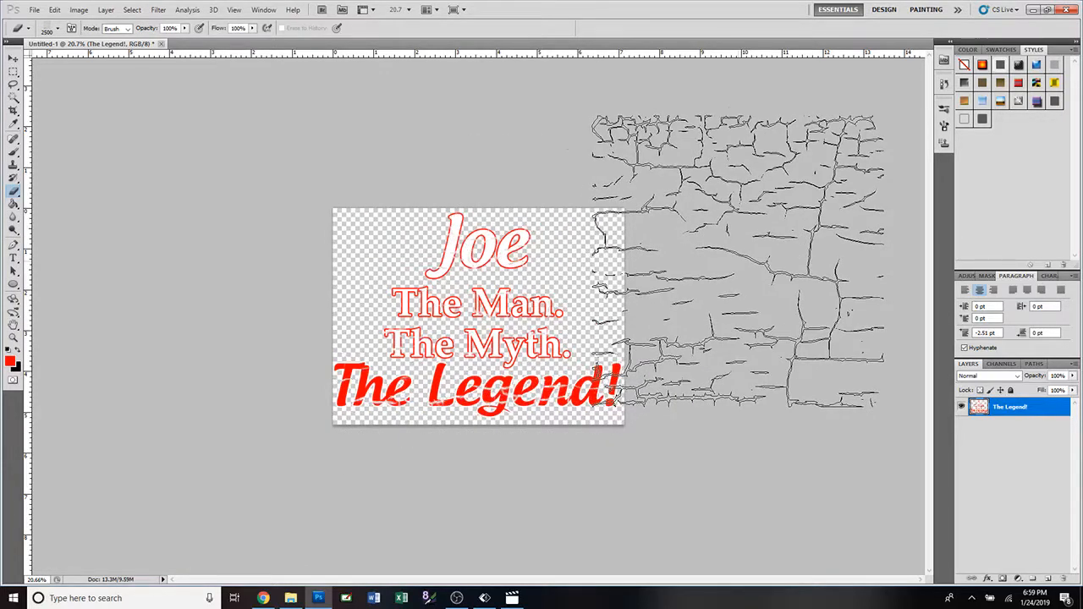
Add a new layer named "Background" and place it beneath the merged text layer.
click(13, 59)
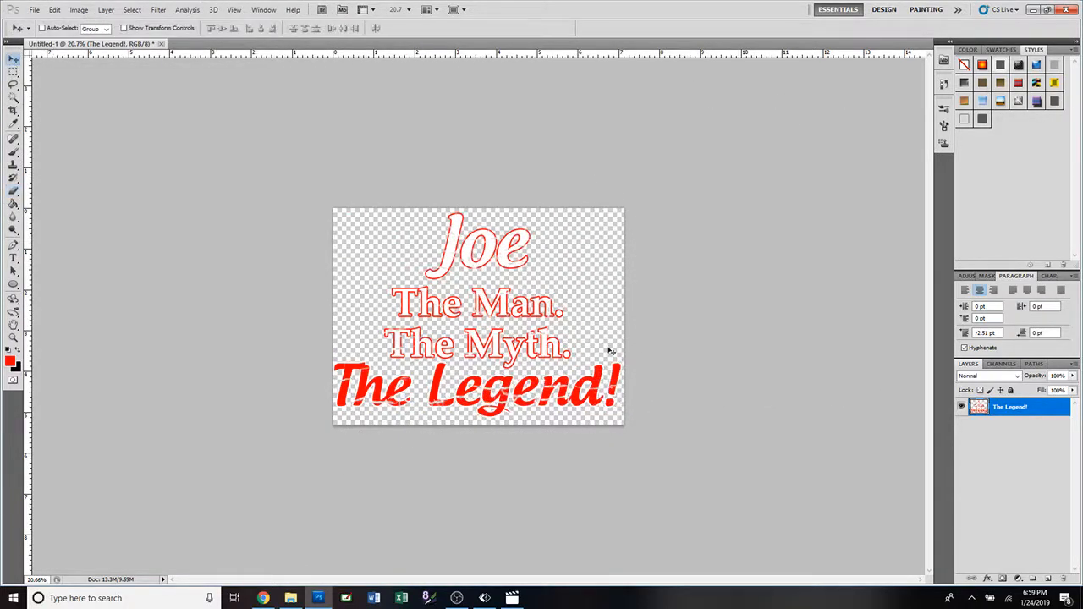
key(ctrl+plus)
key(ctrl+plus)
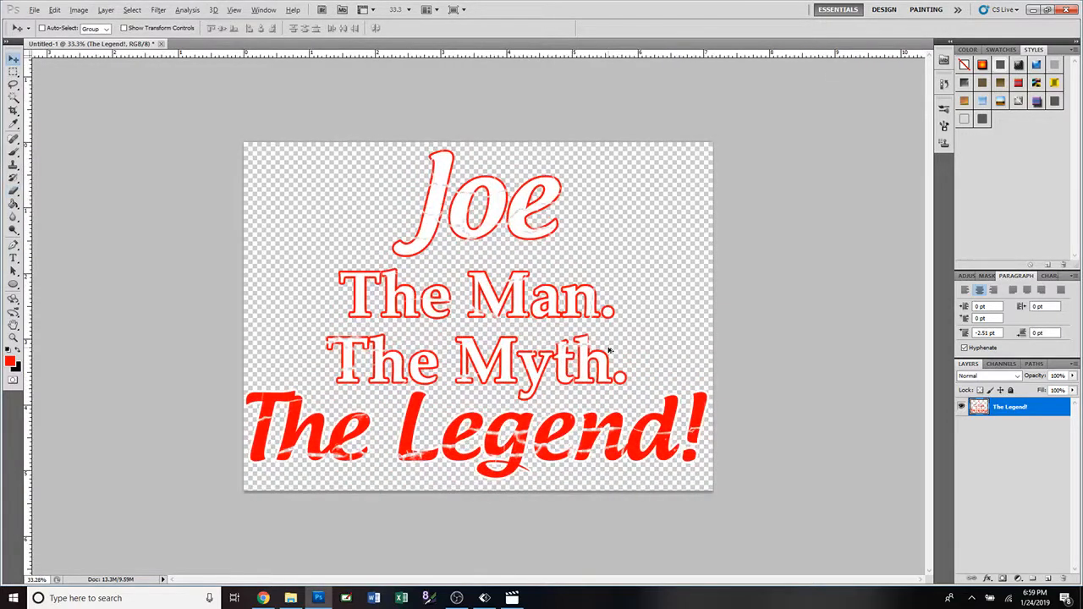
scroll(609, 350, up, 1)
key(alt)
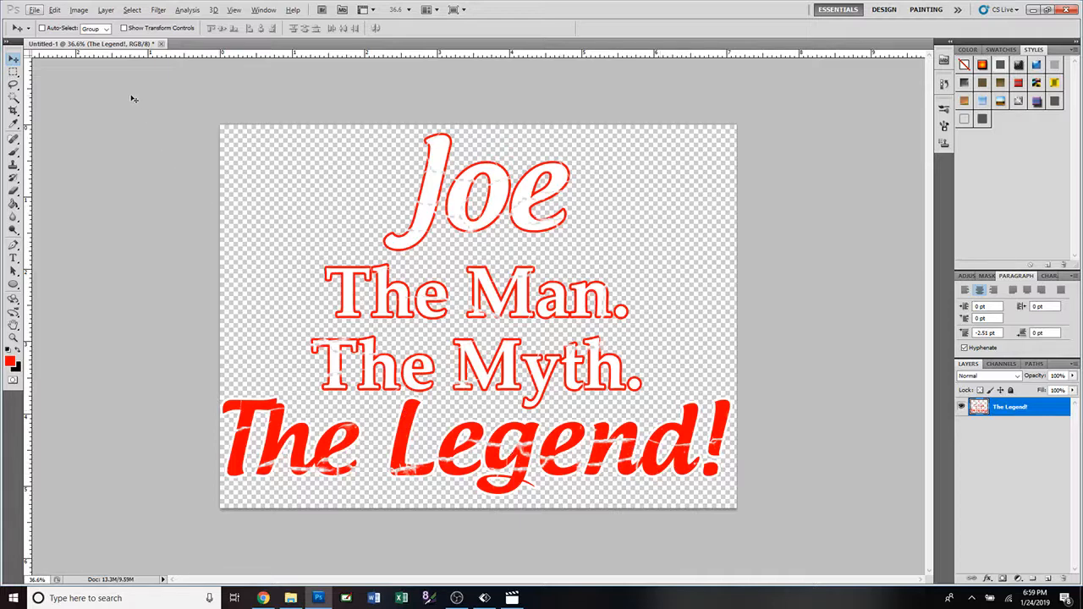
click(106, 11)
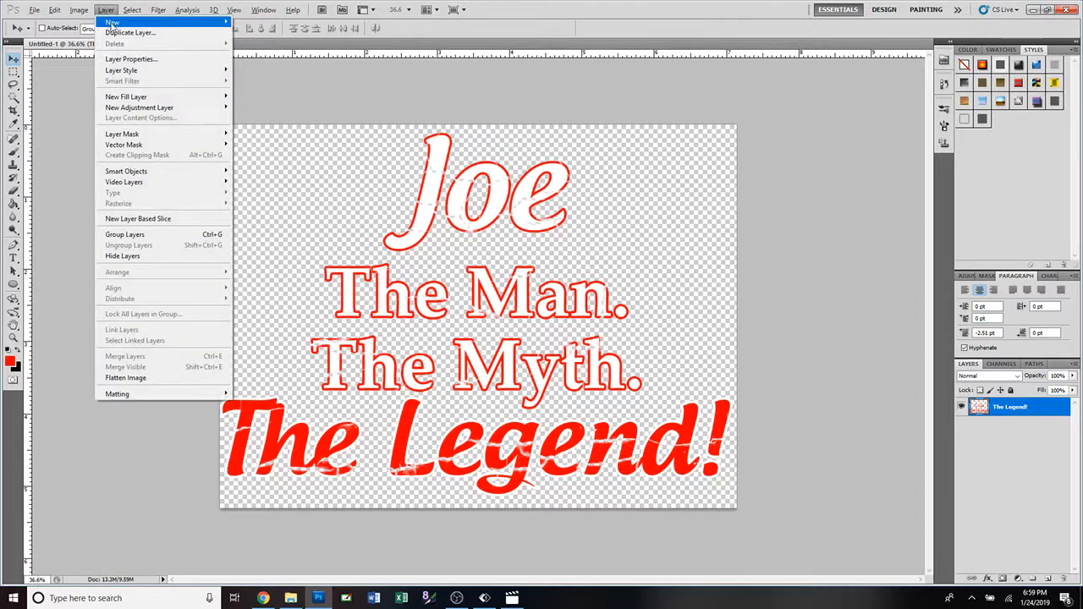
mouse_move(111, 23)
click(245, 26)
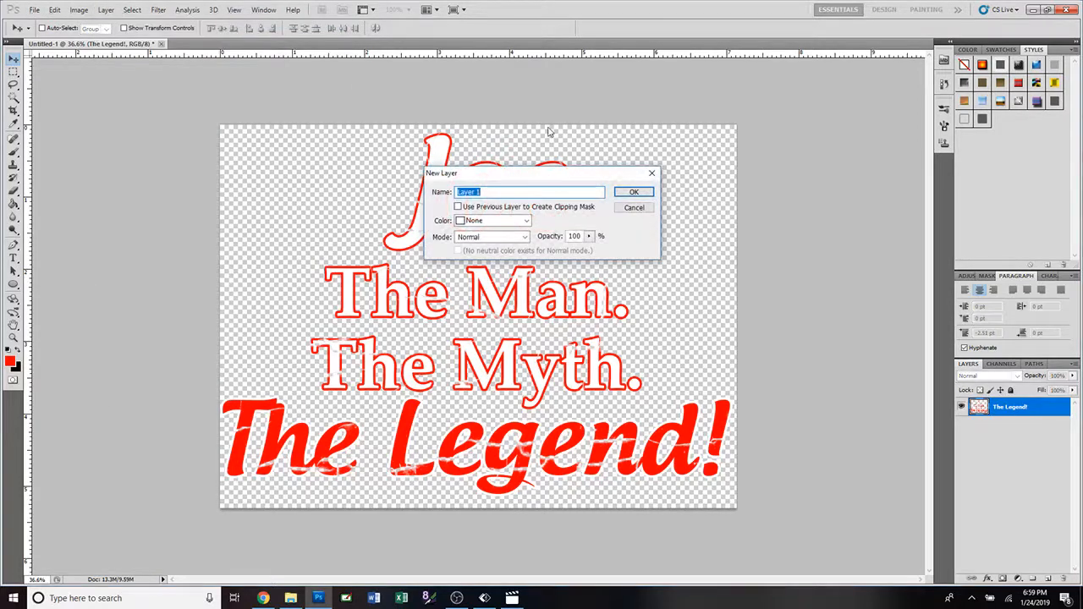
text(Background)
key(Return)
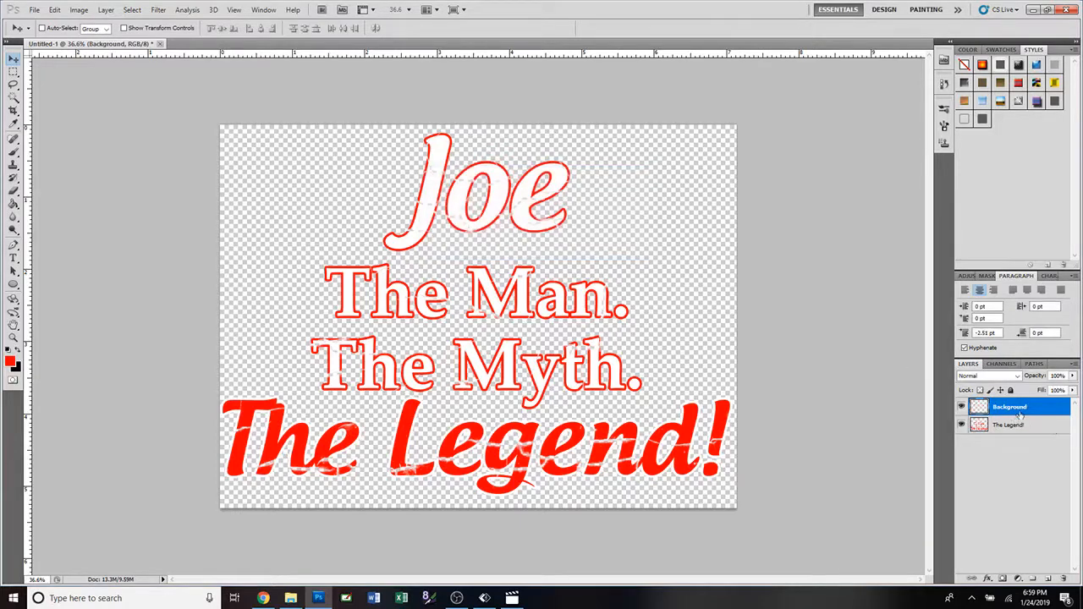
drag(1027, 409, 1026, 432)
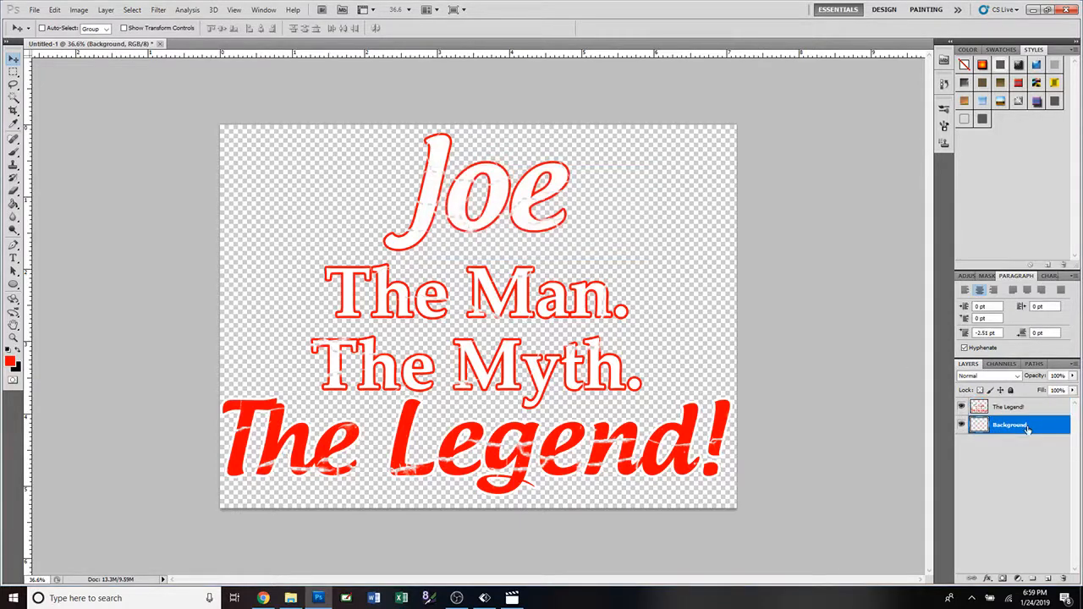
Set the foreground colour to bright yellow (#fffc00) and fill the Background layer with it.
click(10, 362)
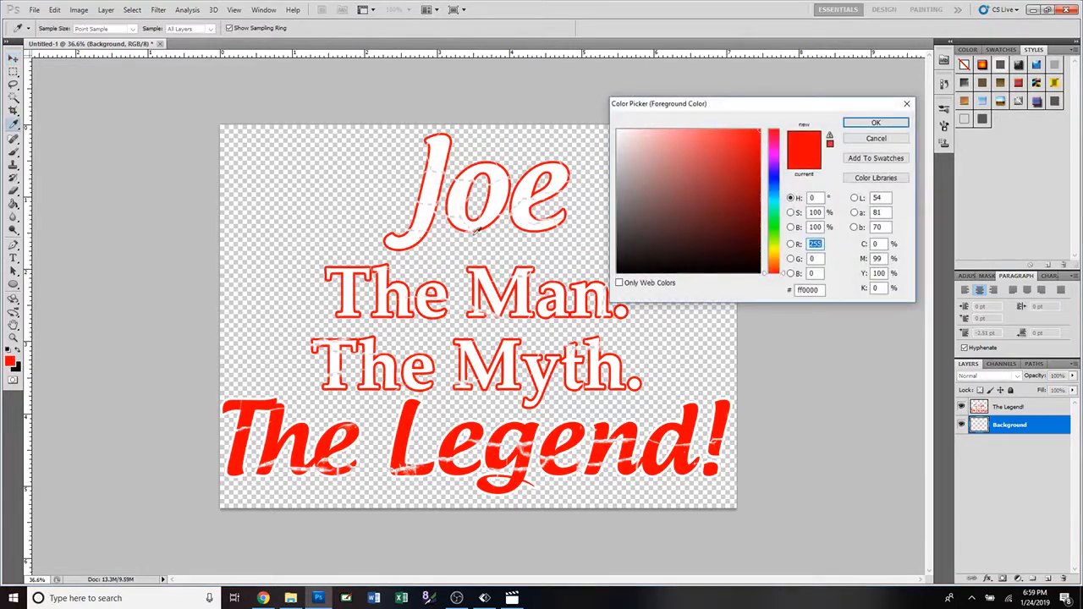
click(773, 252)
click(876, 123)
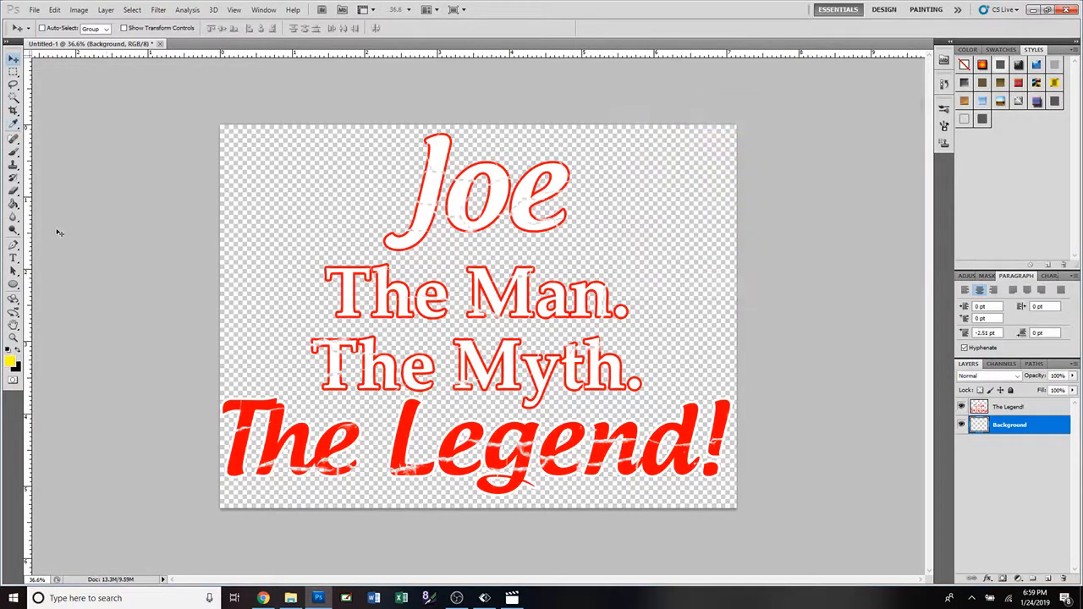
click(13, 204)
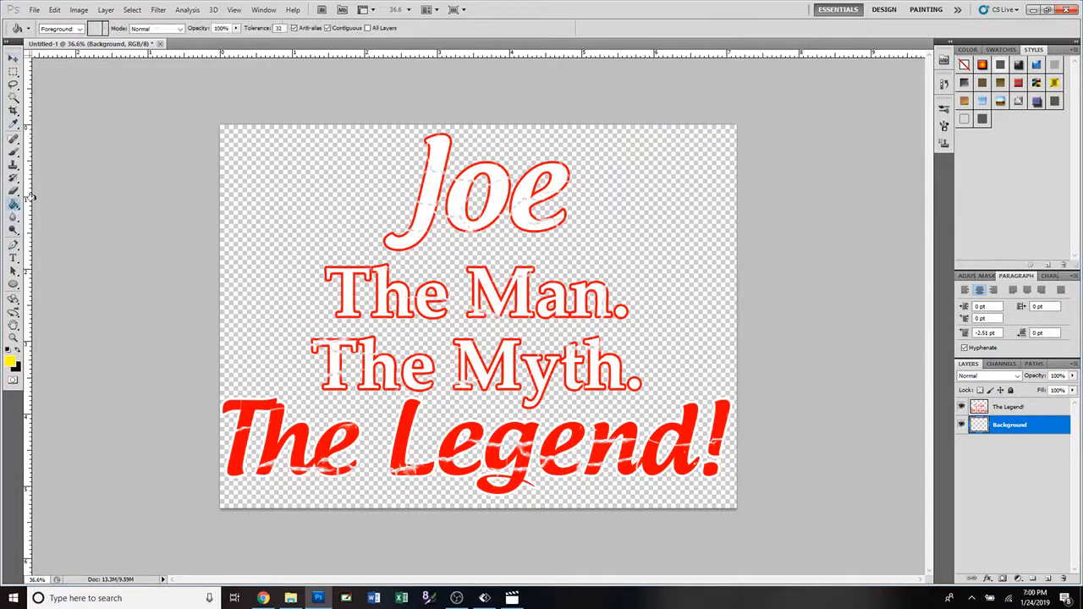
click(322, 215)
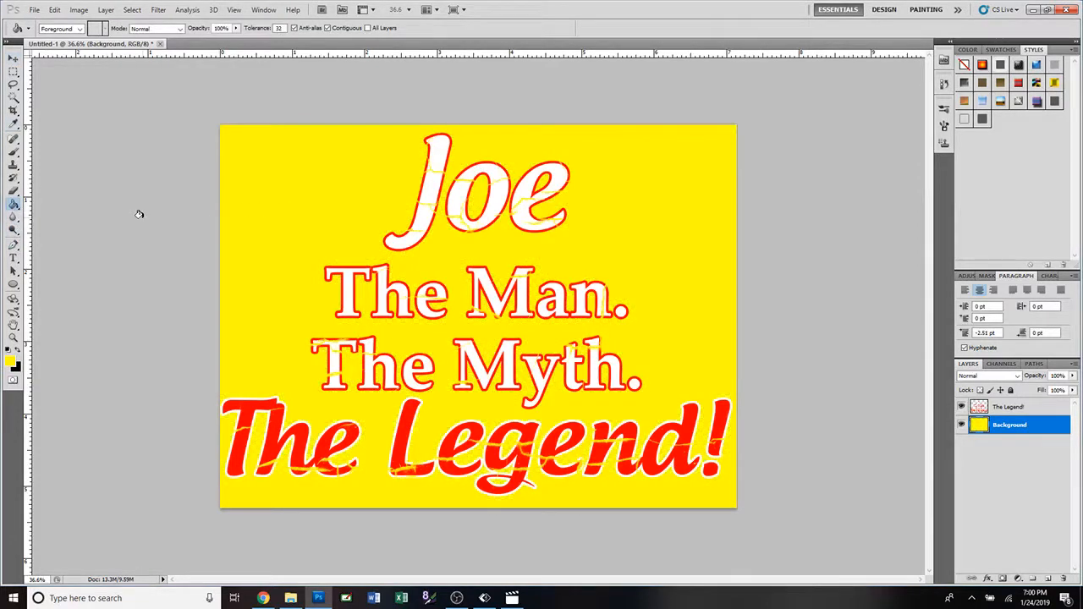
Change the foreground colour to bright blue and fill the Background layer with it.
click(11, 363)
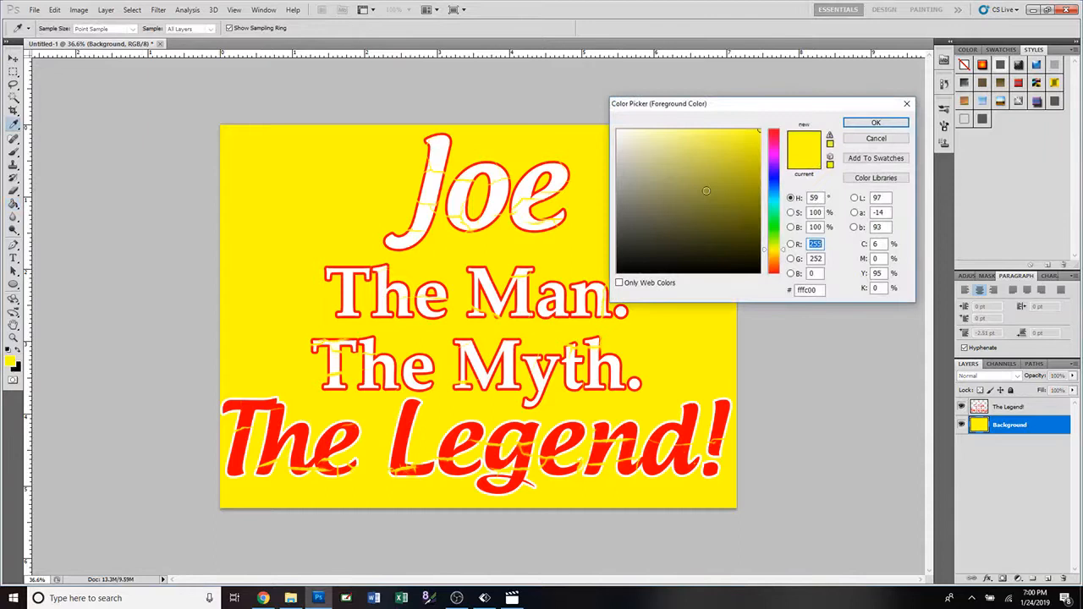
click(775, 177)
click(876, 122)
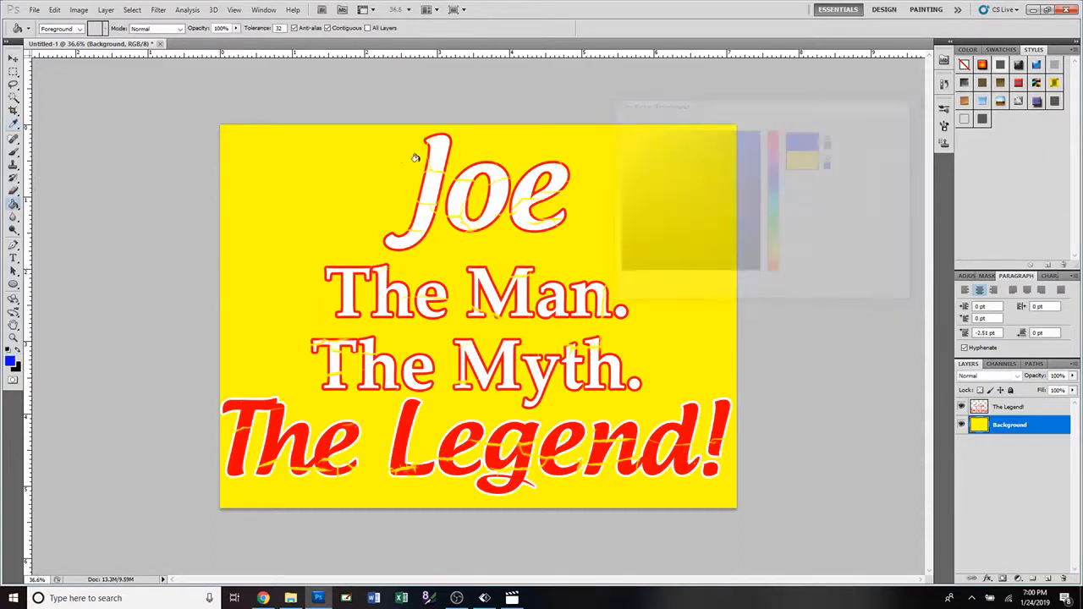
click(355, 184)
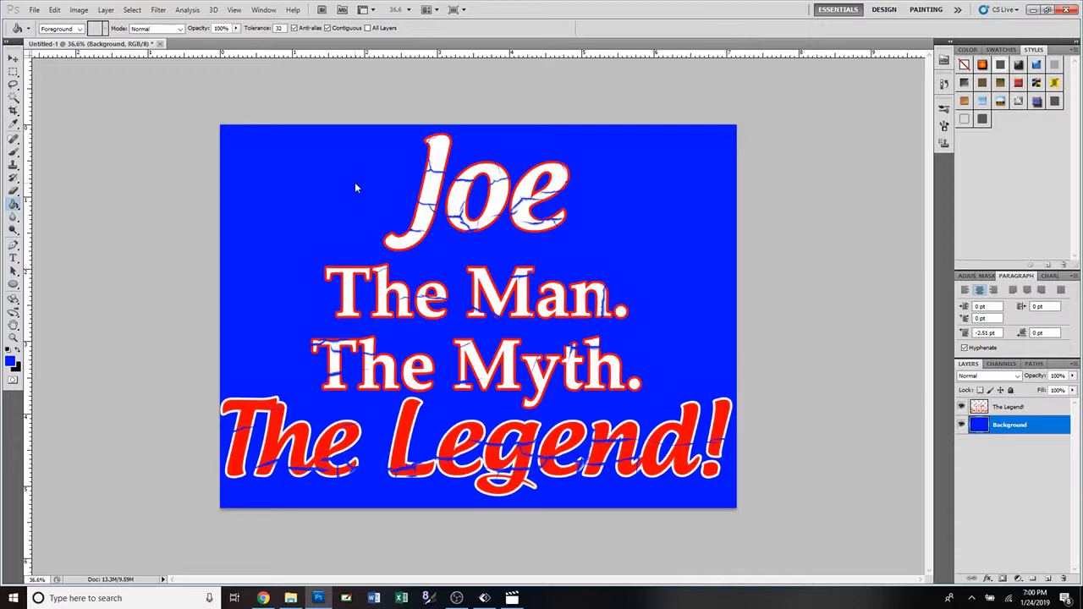
click(338, 138)
Undo the colour fills, the added Background layer and the crack texture erased from the lettering.
key(ctrl+alt+z)
key(ctrl+alt+z)
key(ctrl+alt+z)
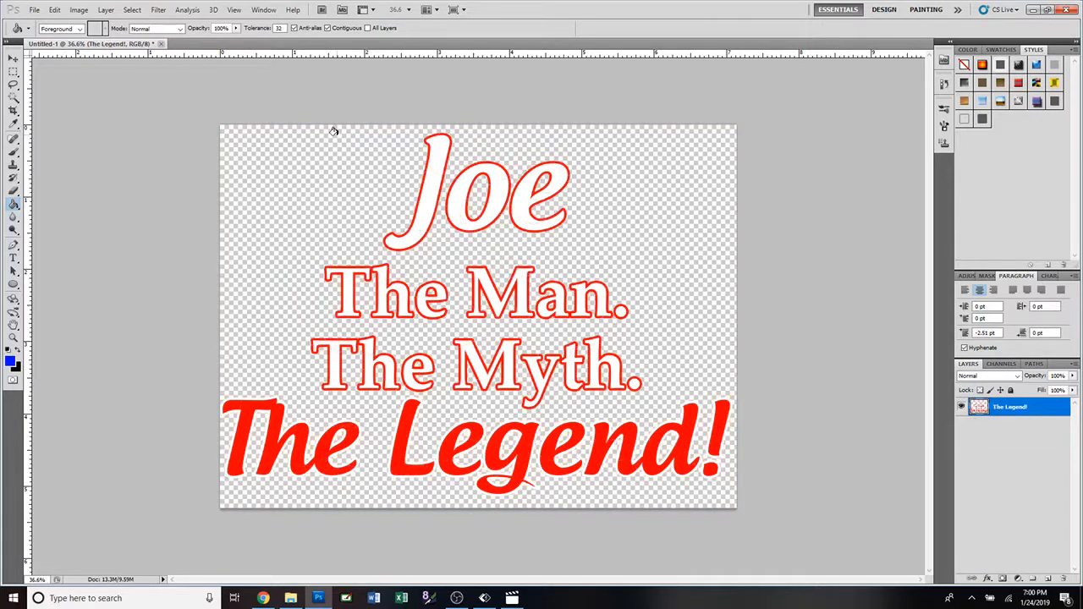
Add a new layer named "Background".
click(105, 9)
mouse_move(112, 24)
click(251, 22)
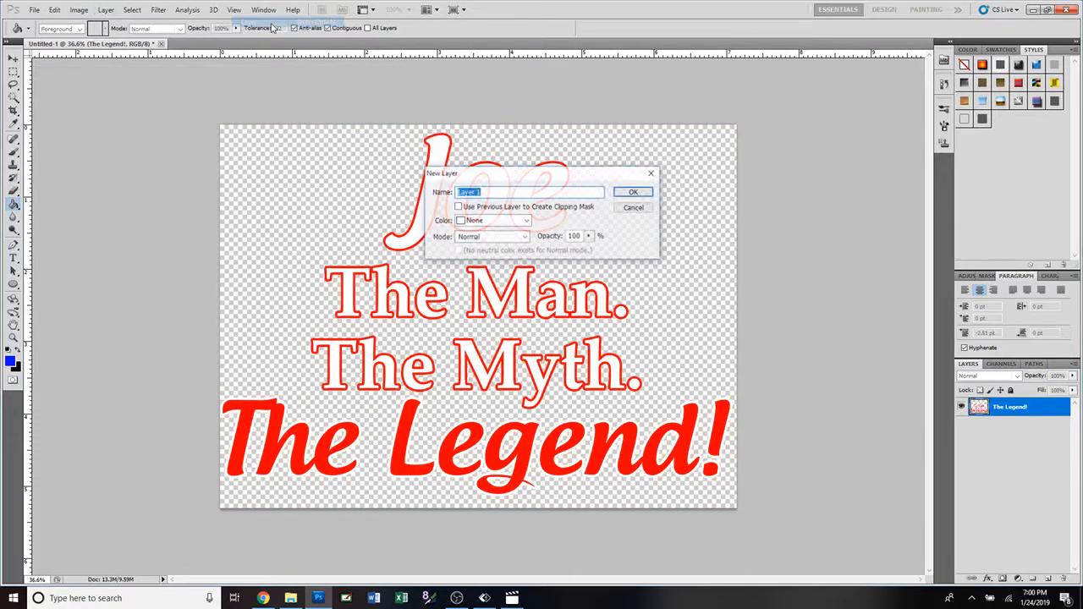
text(Backg)
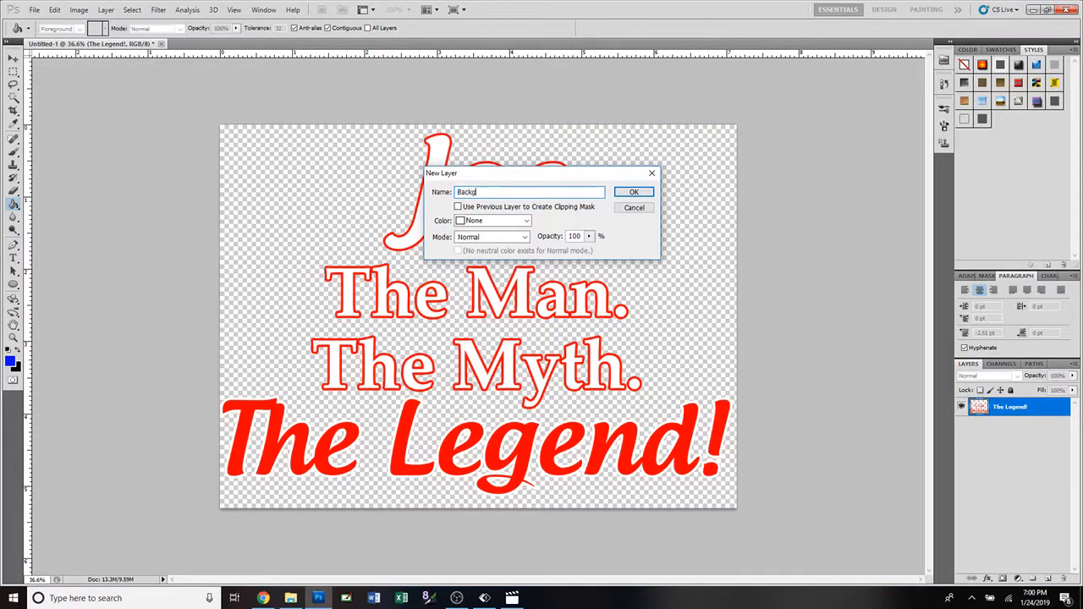
text(round)
key(Return)
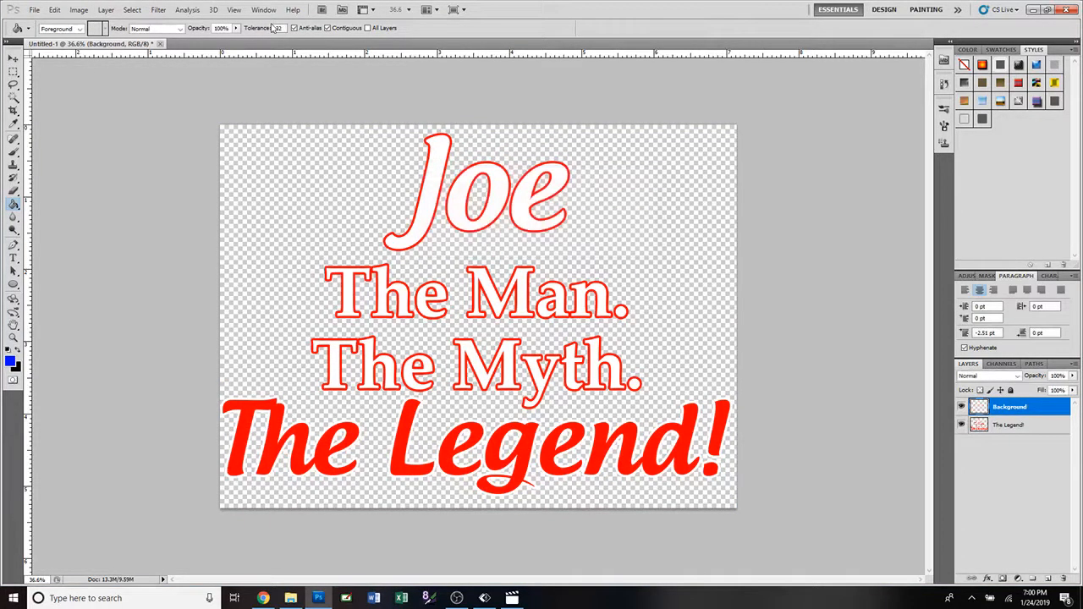
Place the Background layer beneath the text layer and fill it with the blue foreground colour.
shift+click(1019, 426)
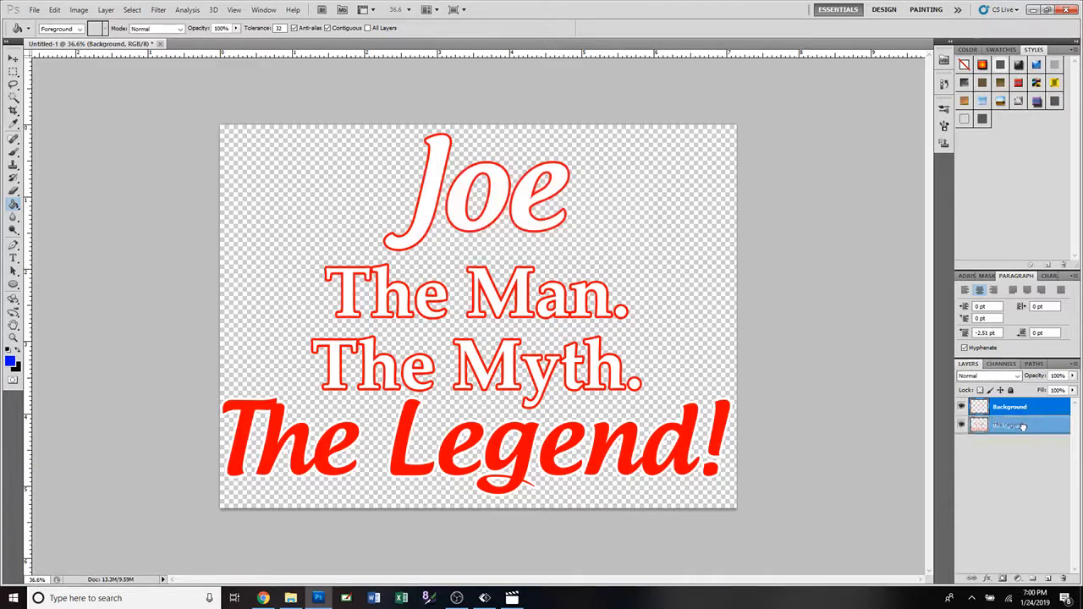
drag(1023, 426, 1022, 432)
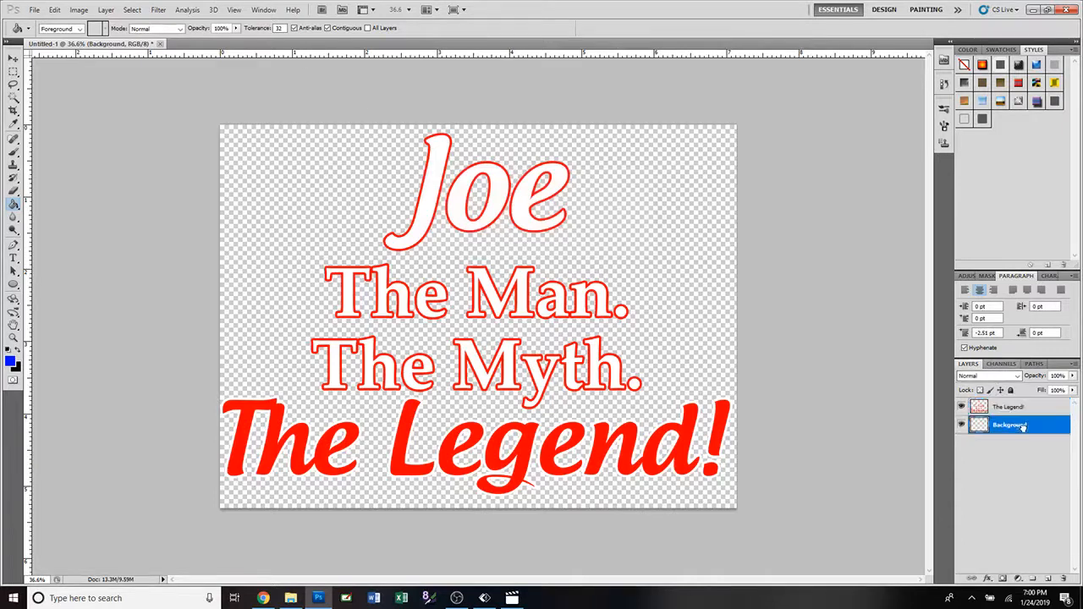
click(242, 232)
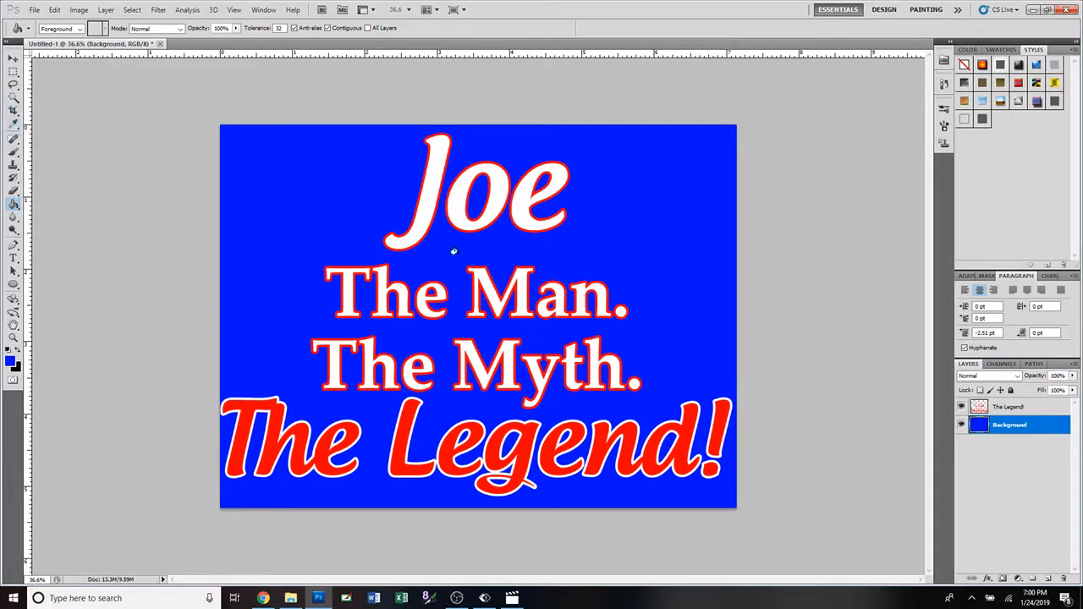
Erase a 2500 px crack-brush texture into both the right and left parts of the lettering on "The Legend!" layer.
click(1020, 408)
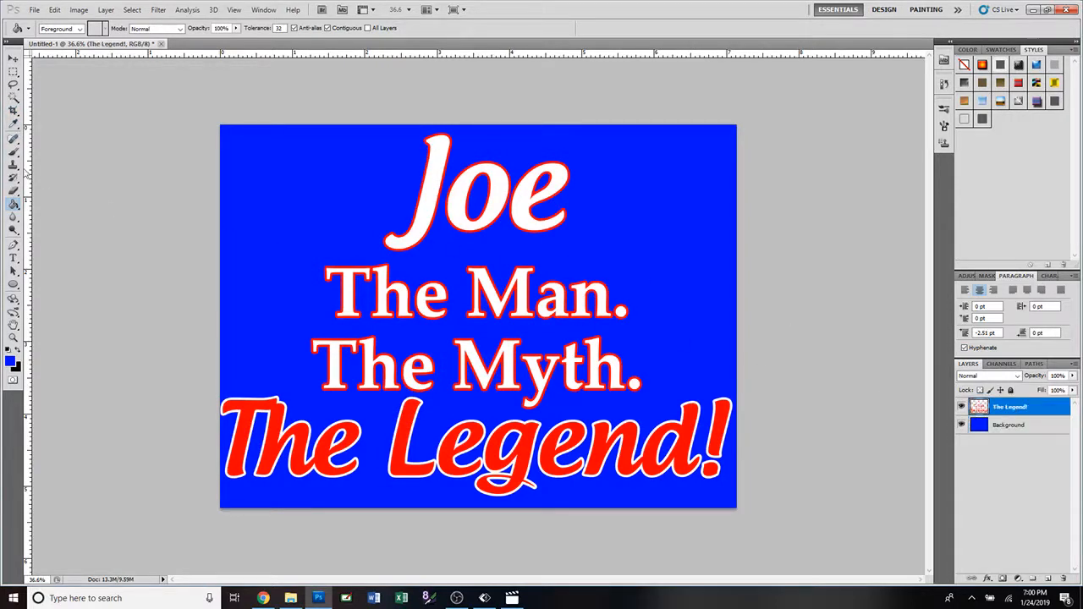
click(13, 192)
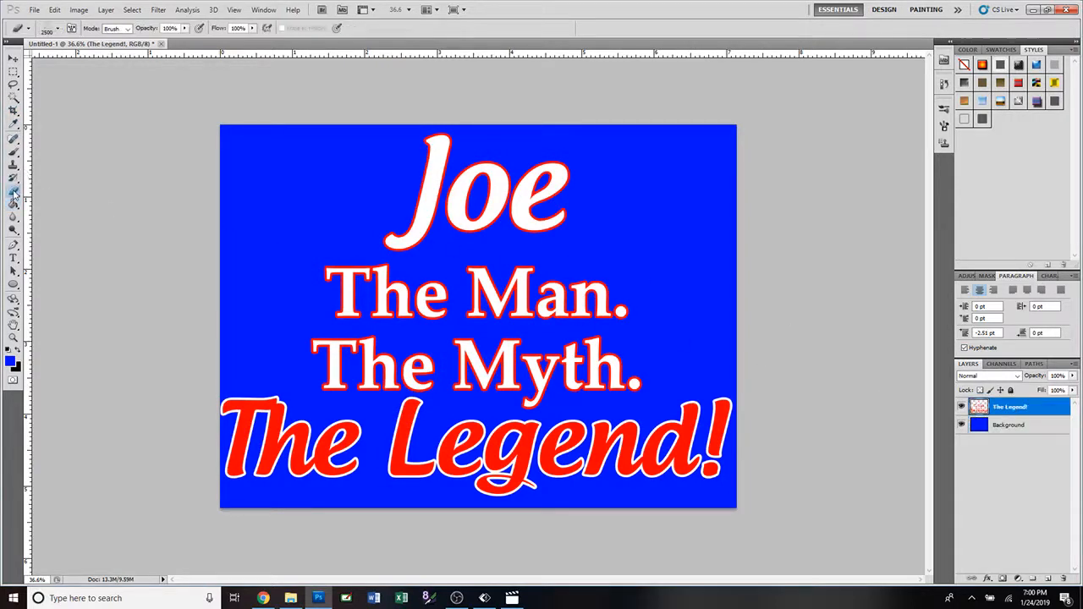
click(58, 30)
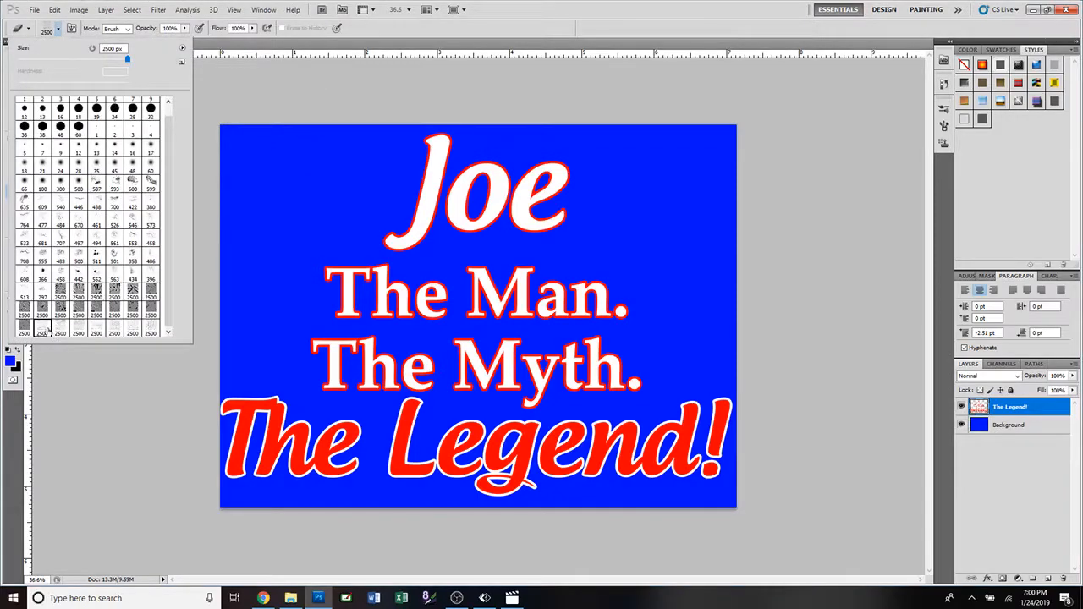
click(60, 332)
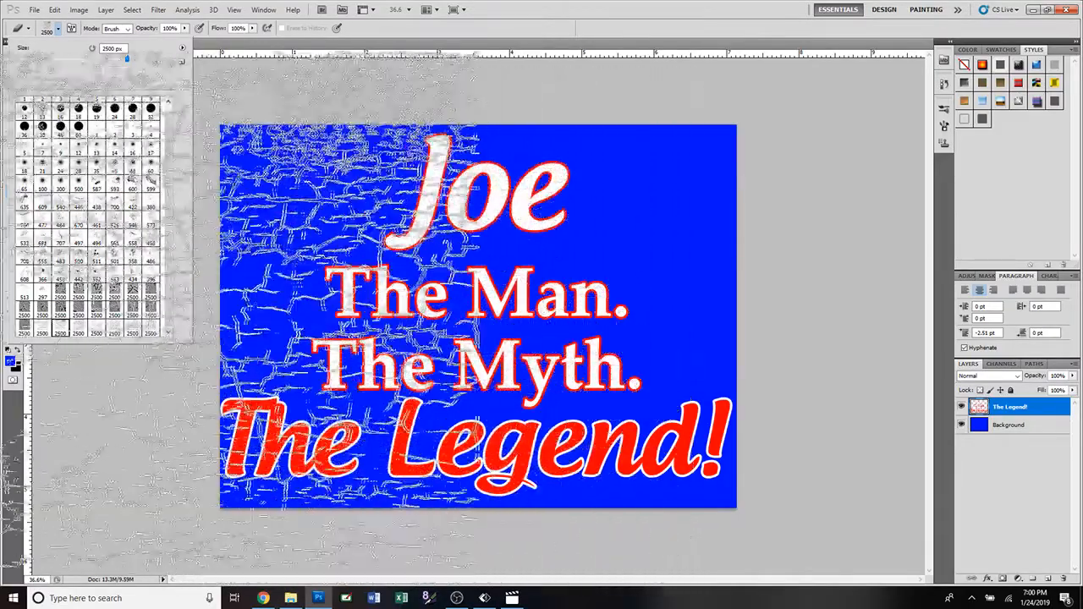
click(78, 332)
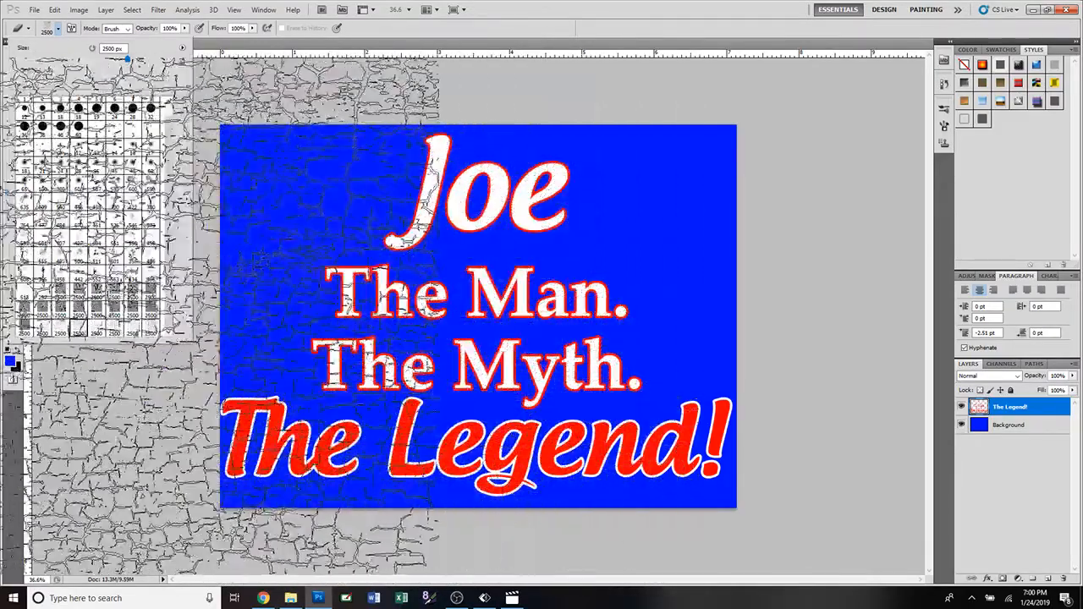
click(95, 332)
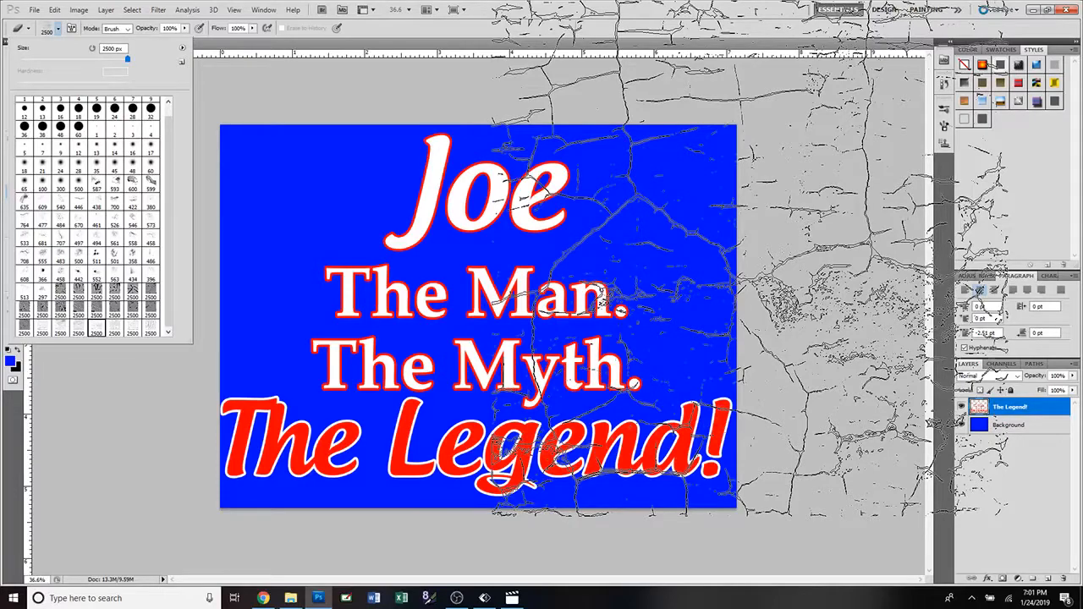
click(751, 258)
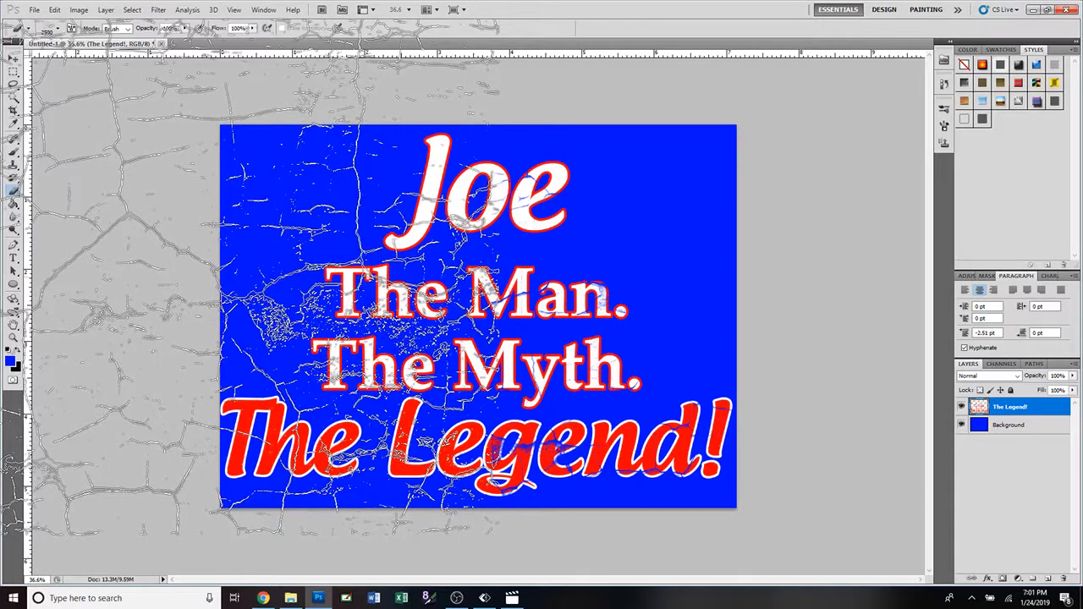
click(241, 277)
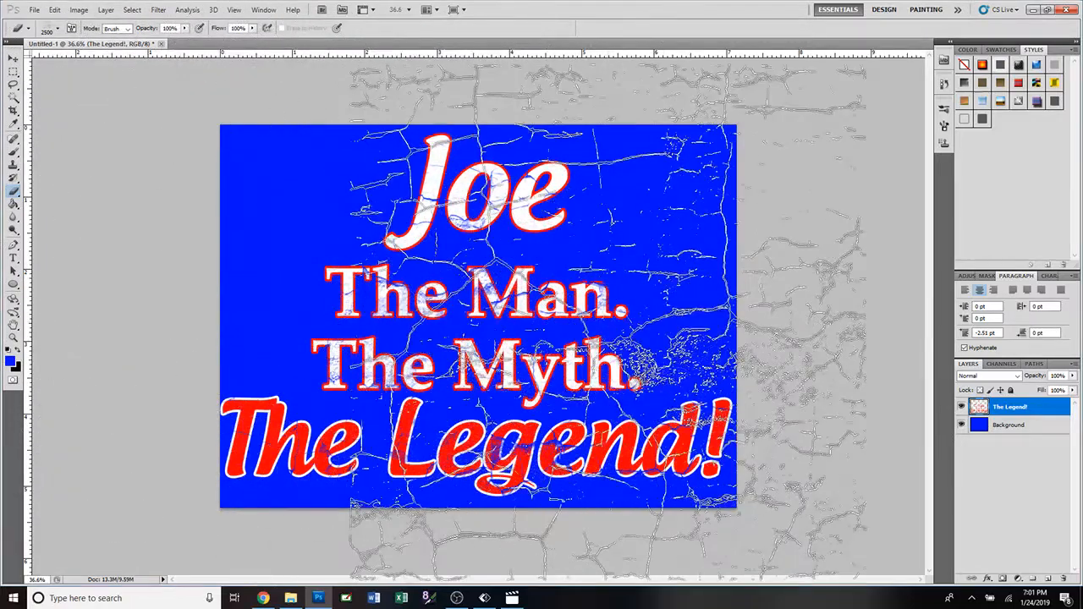
click(14, 57)
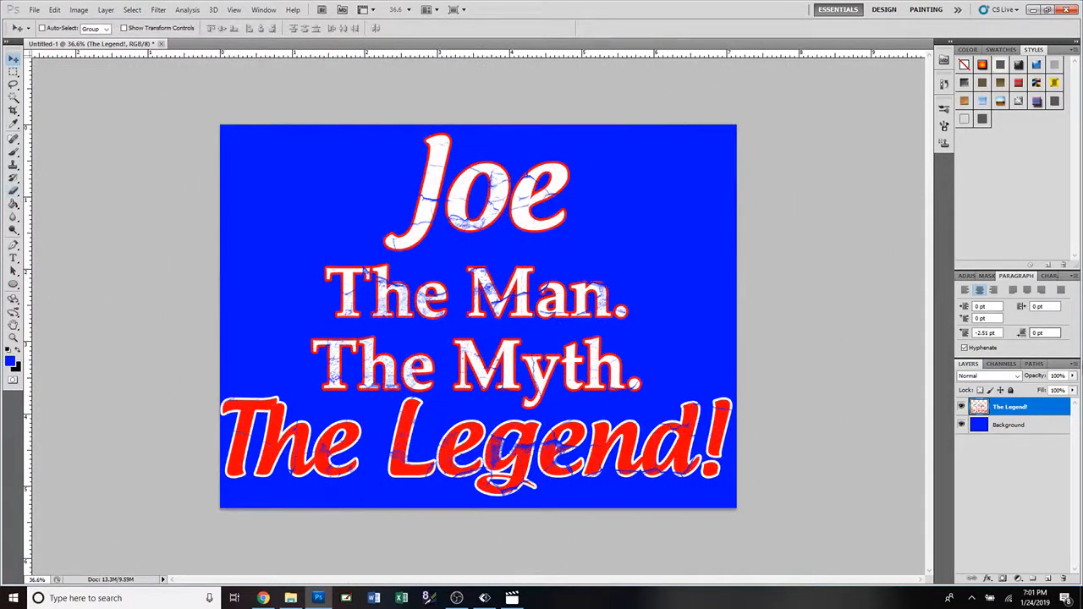
click(1072, 376)
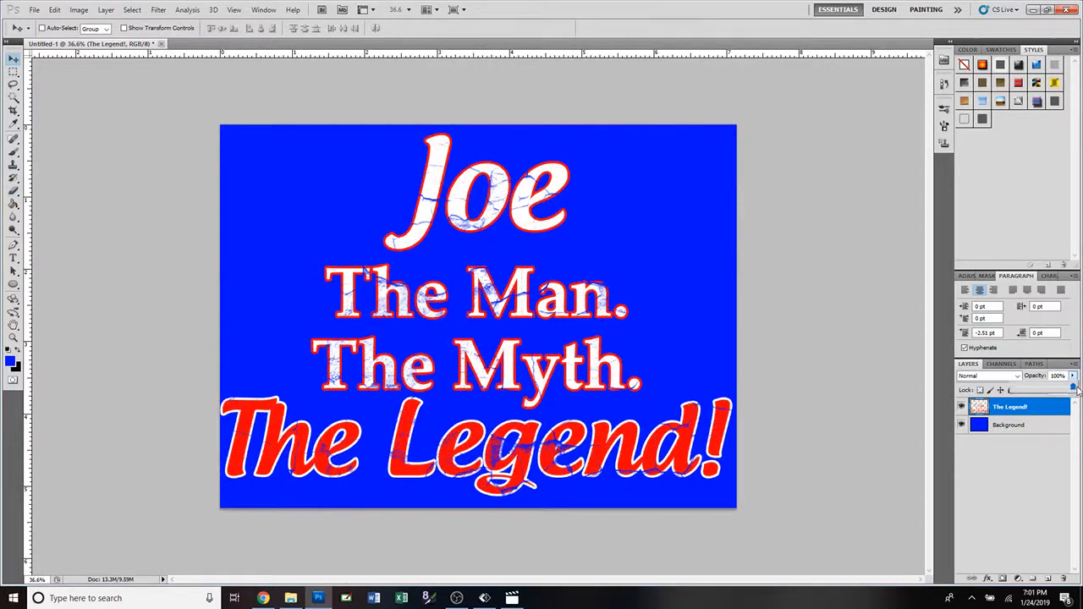
Set the Brush tool to the hard round 16 px tip with 100% hardness.
click(13, 153)
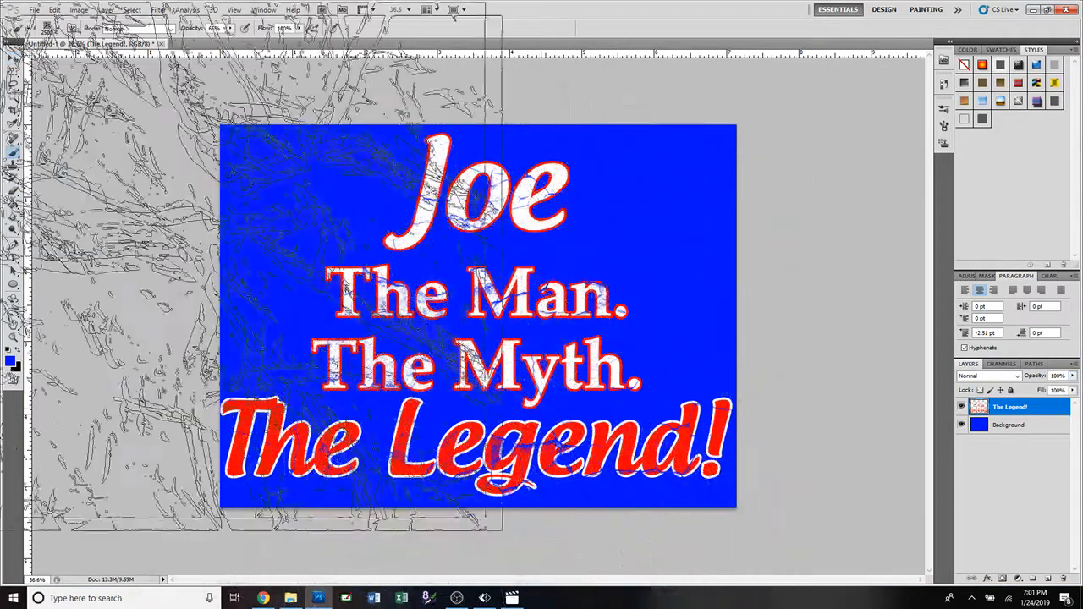
click(57, 29)
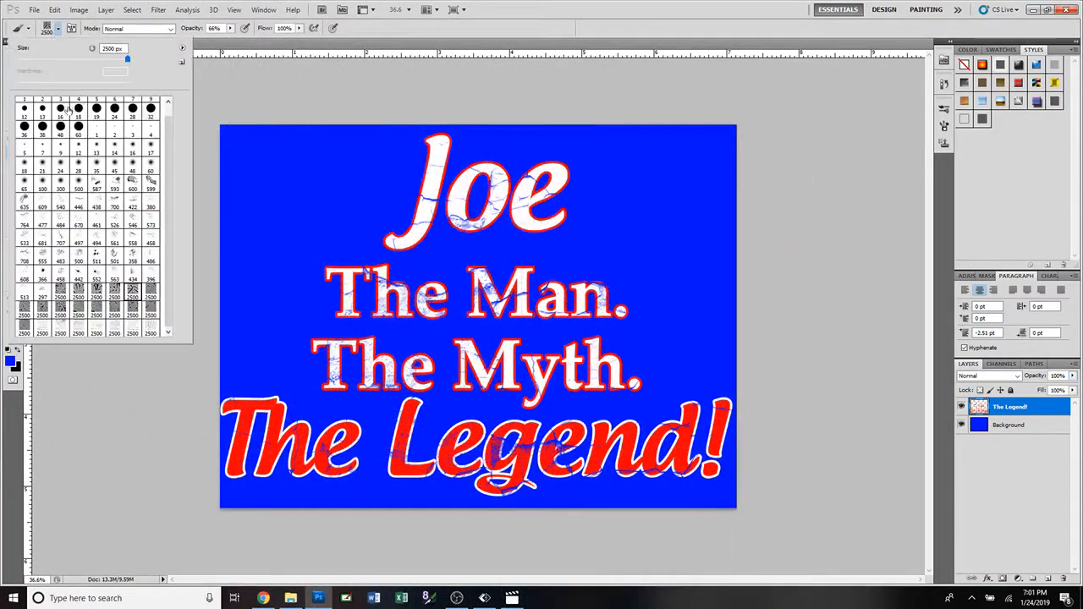
click(60, 109)
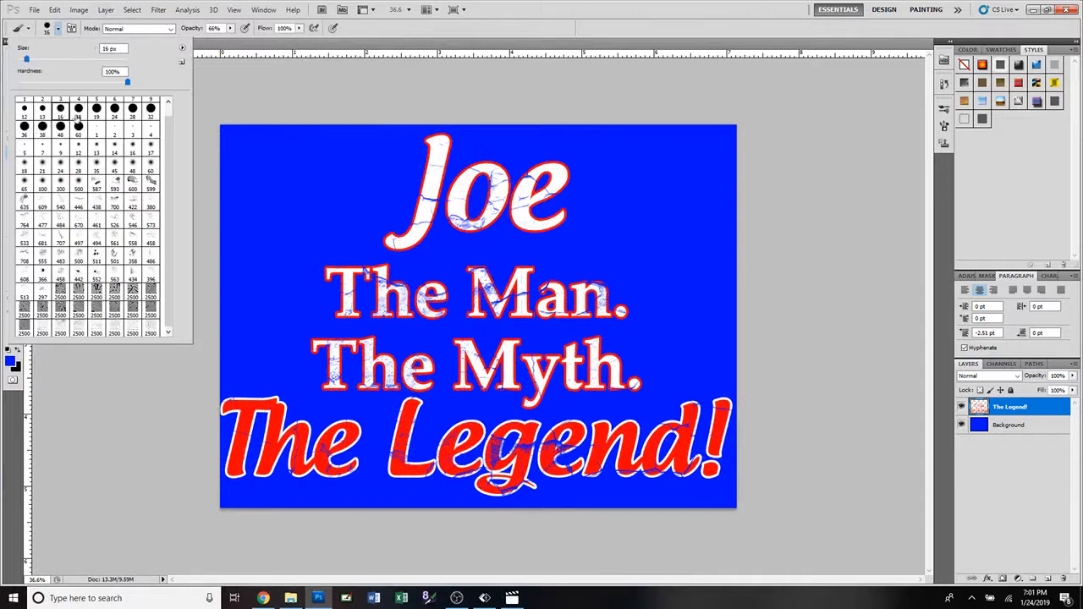
scroll(657, 372, up, 3)
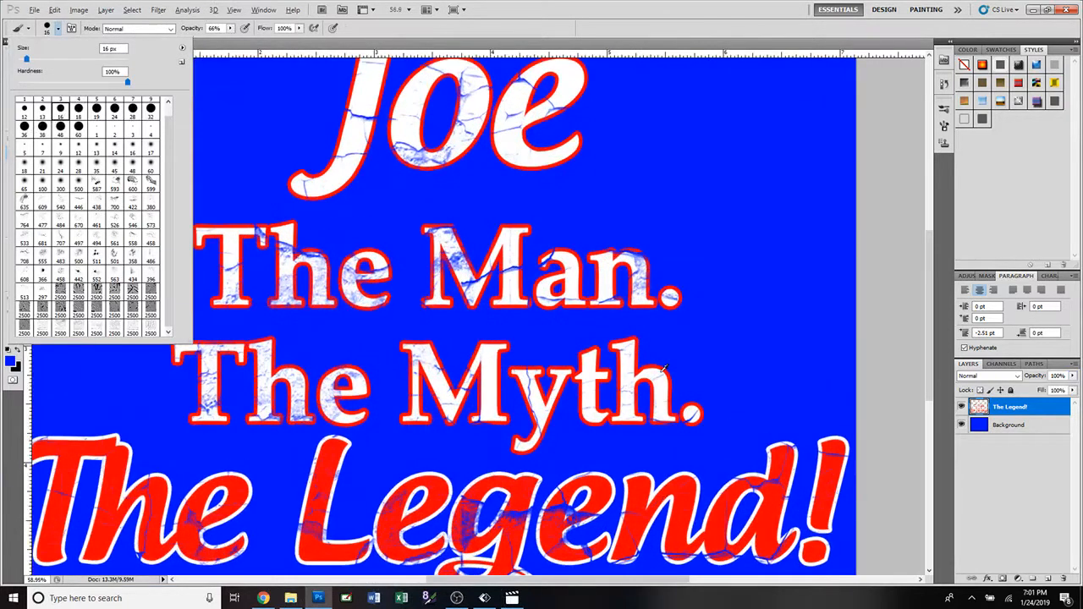
scroll(665, 368, down, 5)
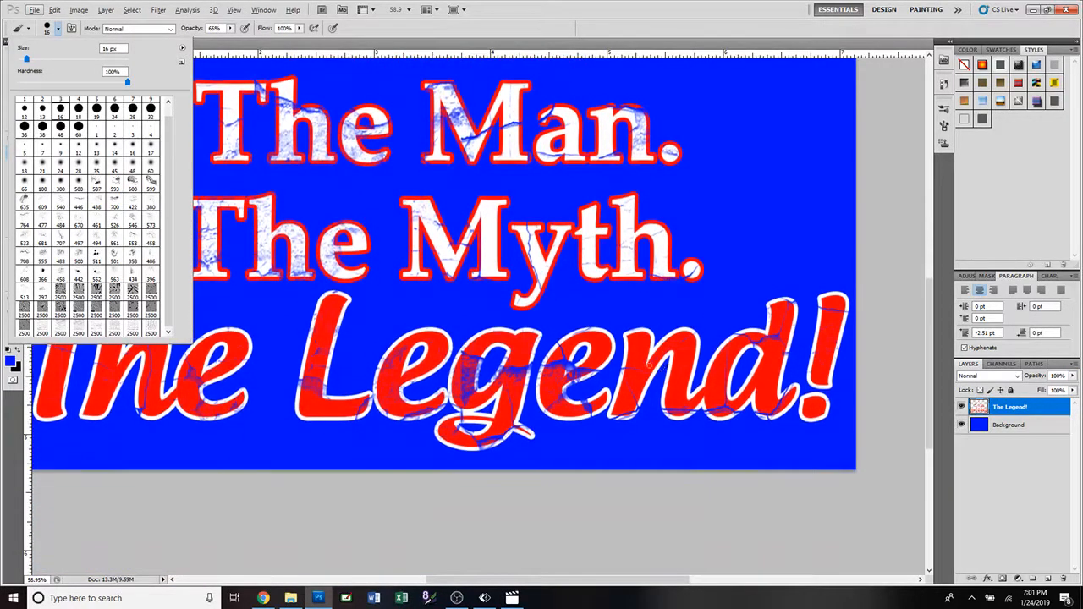
click(602, 345)
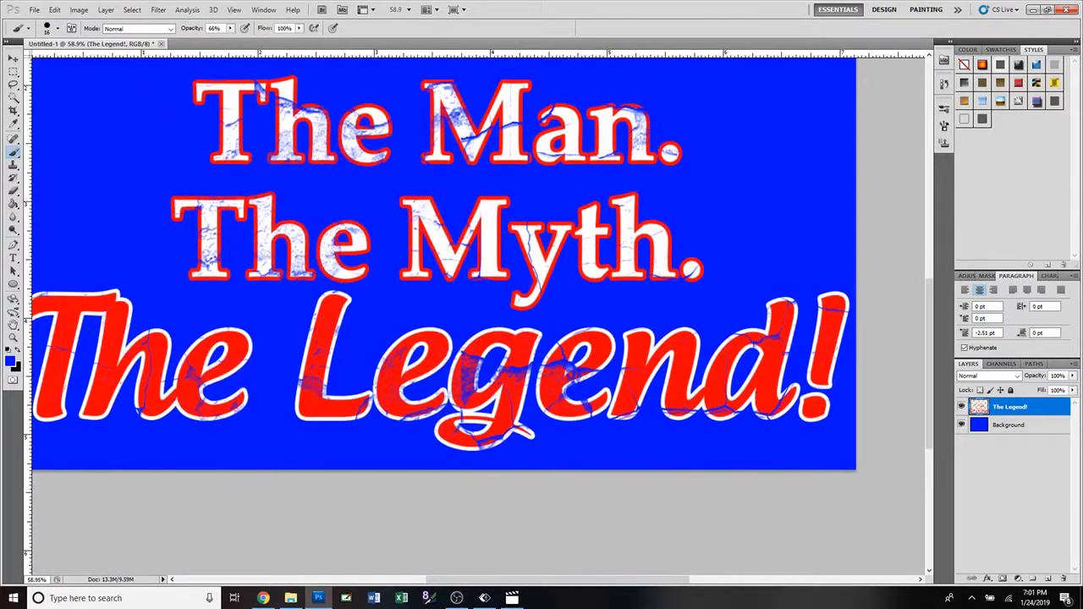
Sample the red of "Legend" and brush over the heavily cracked area of its second "e".
click(14, 125)
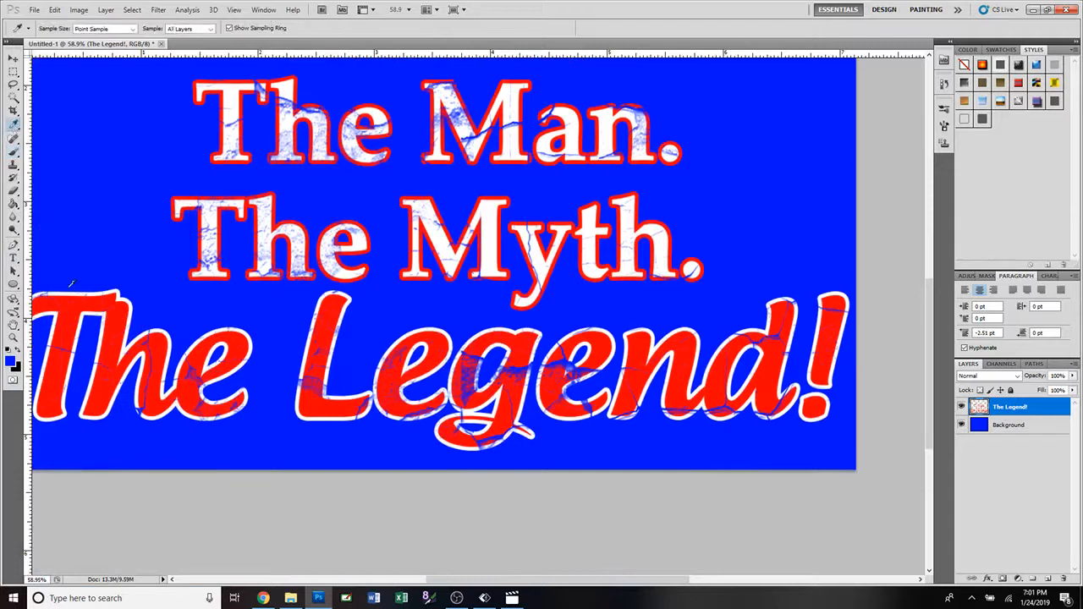
click(599, 344)
click(12, 154)
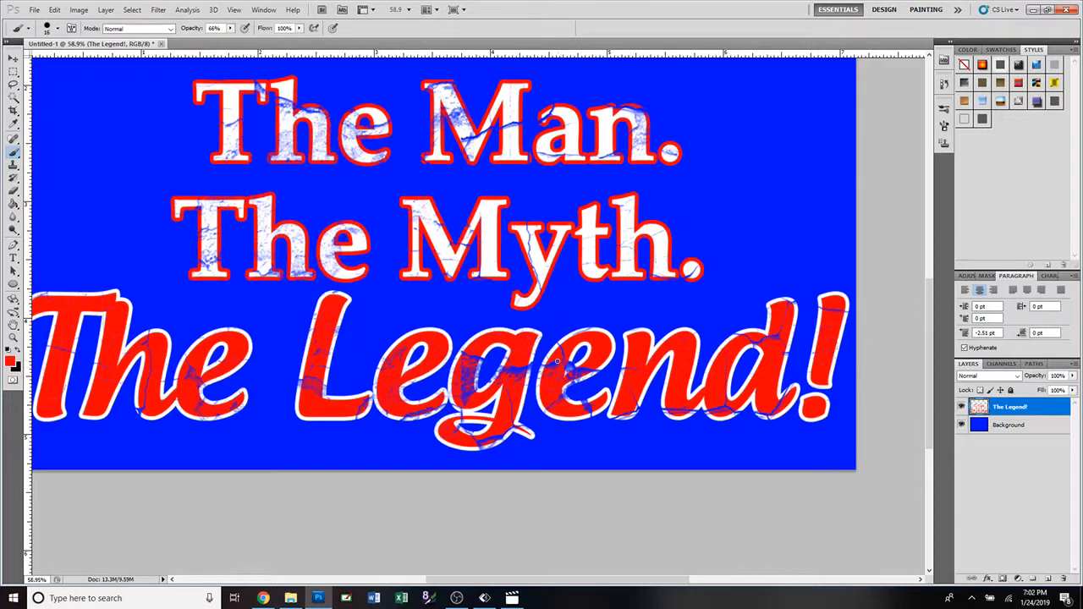
click(557, 366)
Set the brush size to 25 px and paint red over the heavily cracked parts of the "g" in "Legend".
click(12, 124)
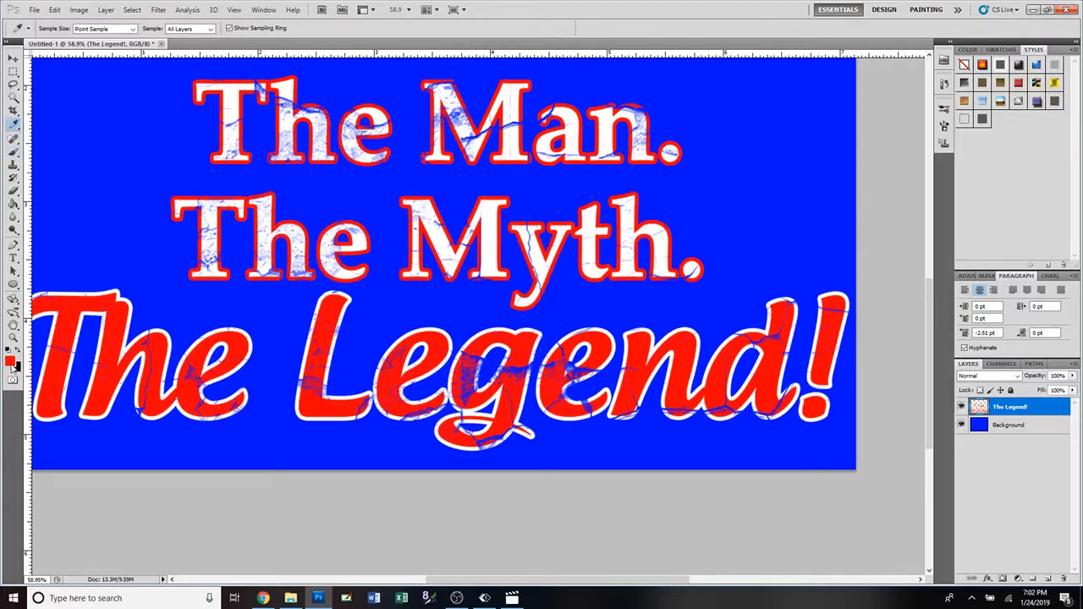
click(13, 154)
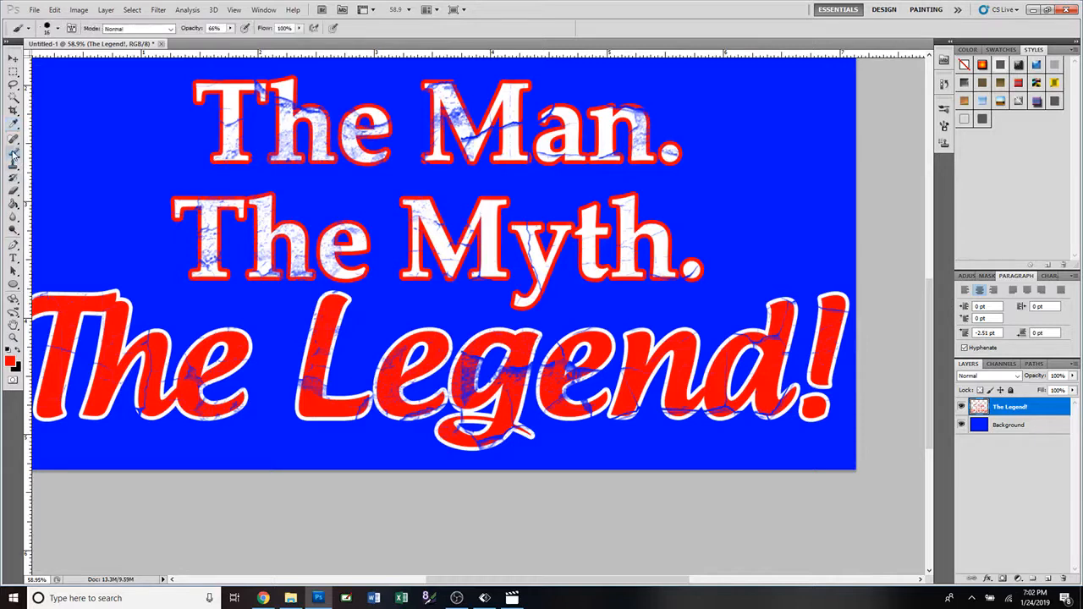
click(58, 29)
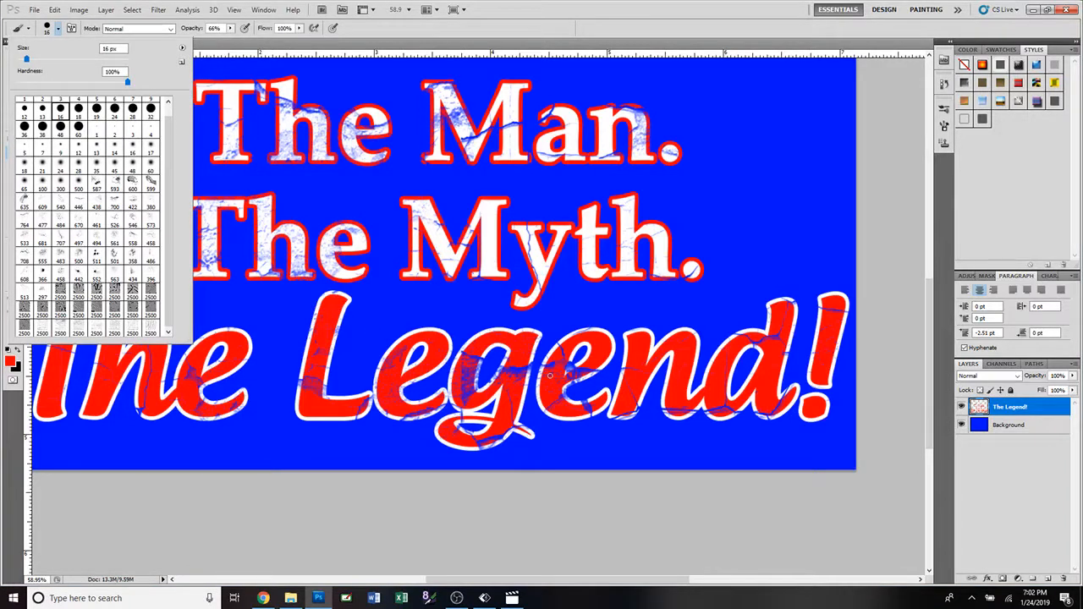
click(492, 31)
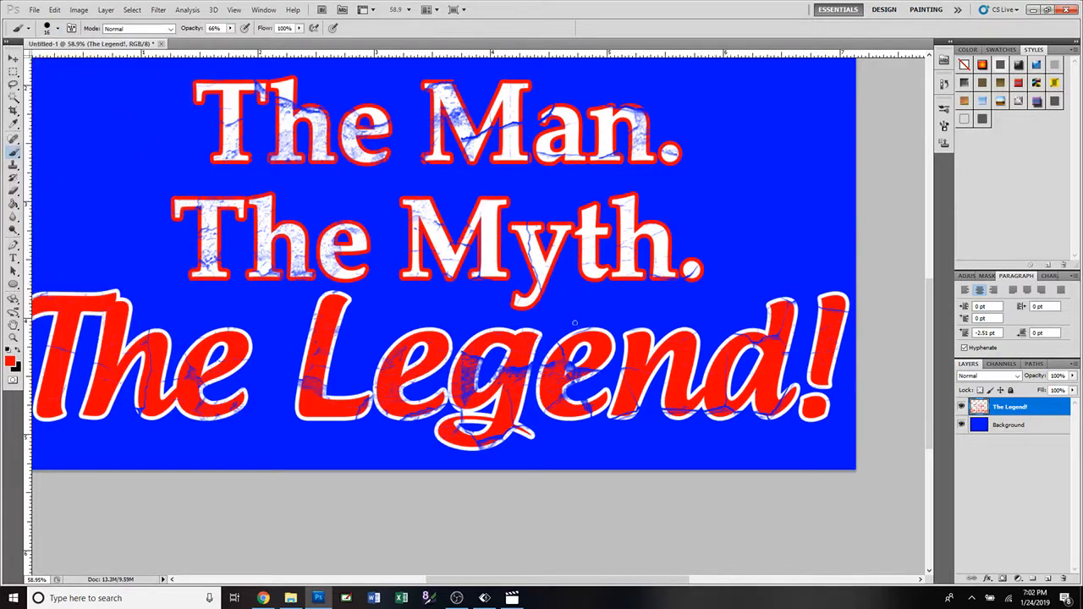
key(bracketleft)
key(bracketleft)
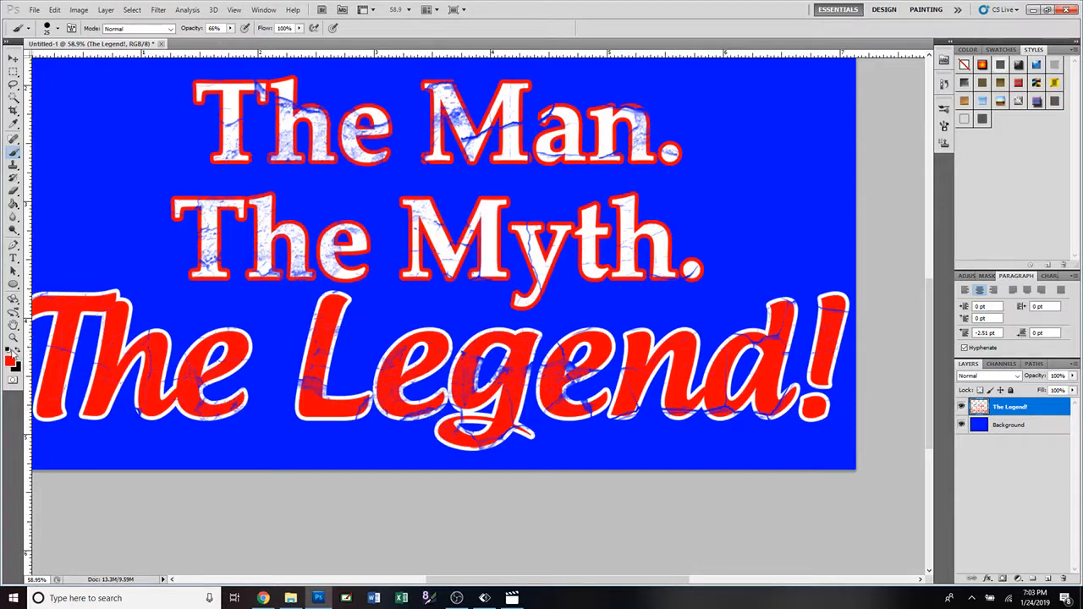
Switch the foreground colour to white, brush over the cracked "T" stem in "The Myth.", and raise the brush opacity to 100%.
click(8, 349)
click(17, 350)
drag(210, 258, 208, 217)
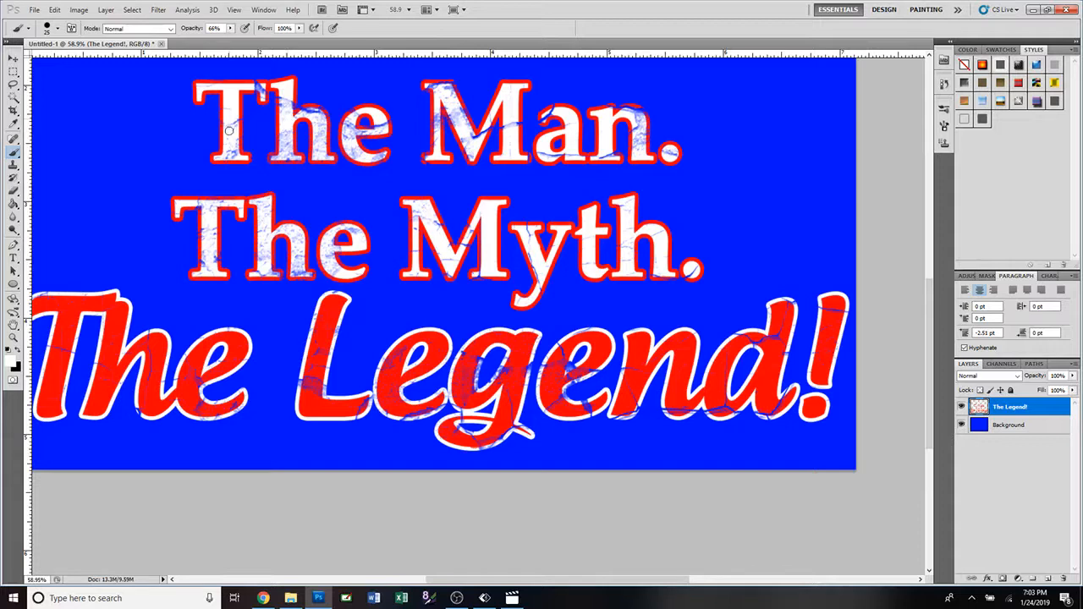
click(229, 28)
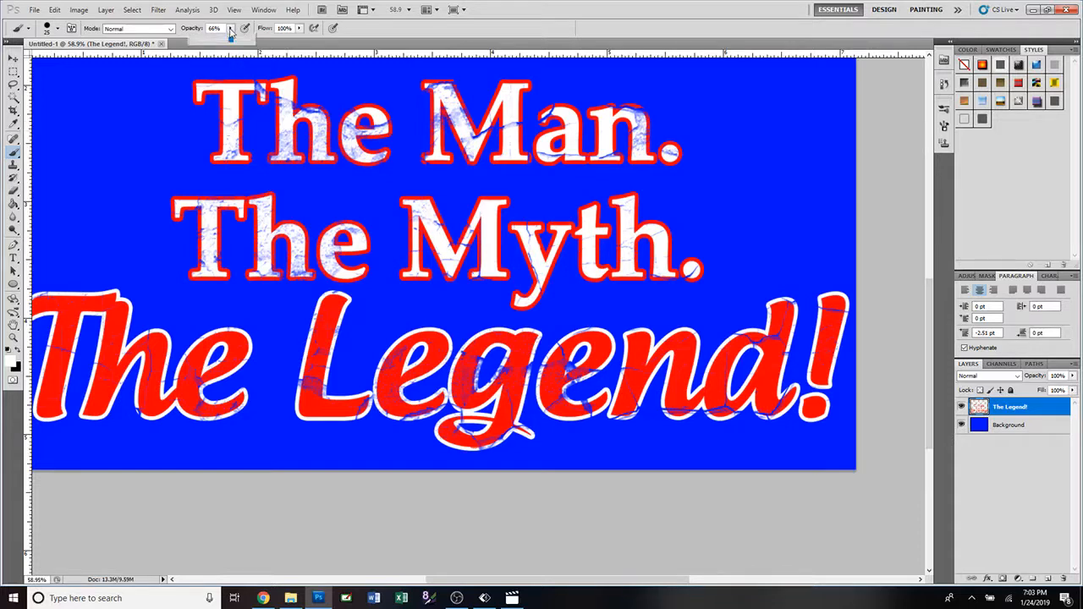
drag(230, 40, 259, 41)
click(231, 124)
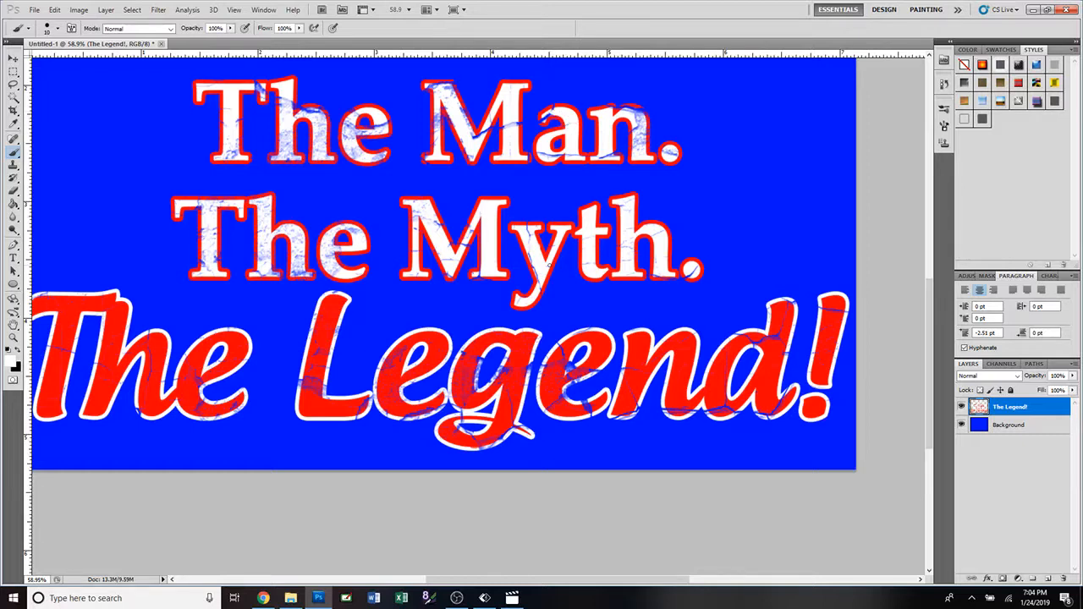
Lower the brush opacity to 79% and paint white over the cracks in the "n" and the period of "Man.".
scroll(586, 240, up, 7)
scroll(590, 238, up, 3)
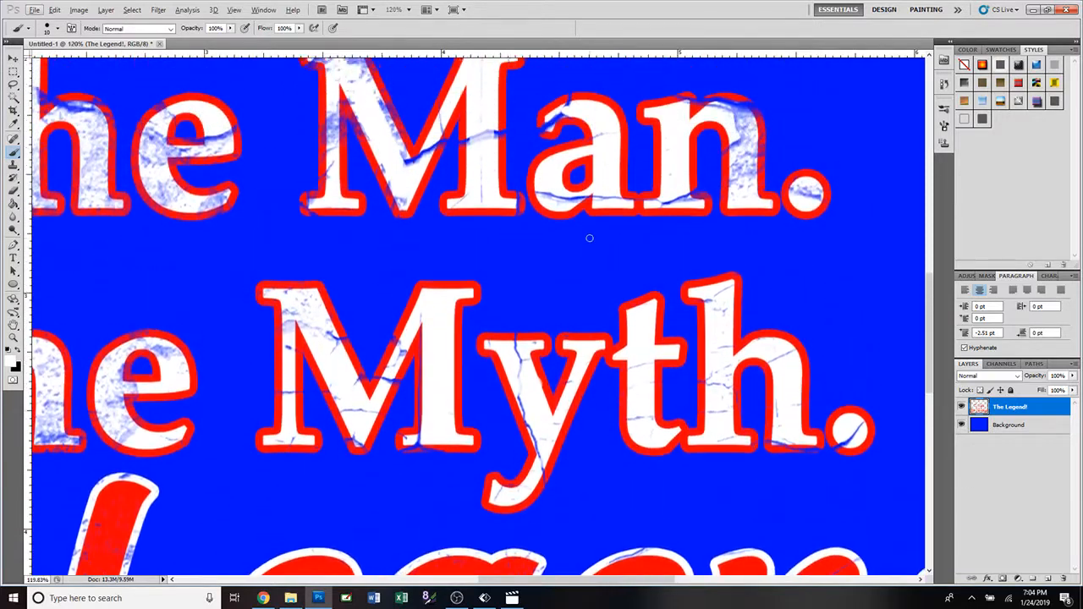
scroll(590, 238, up, 3)
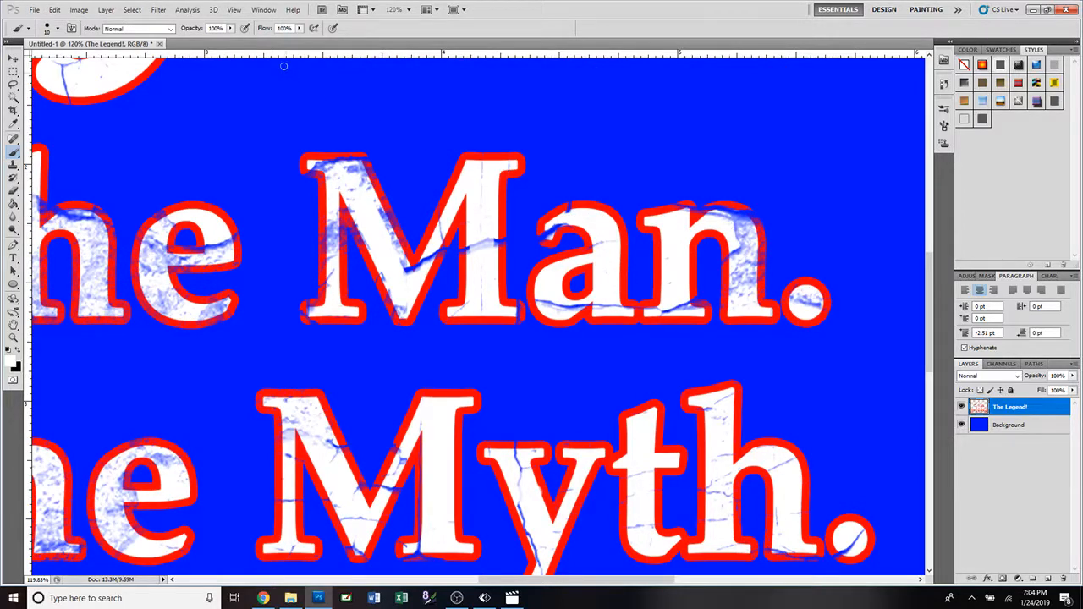
click(229, 28)
drag(236, 40, 215, 41)
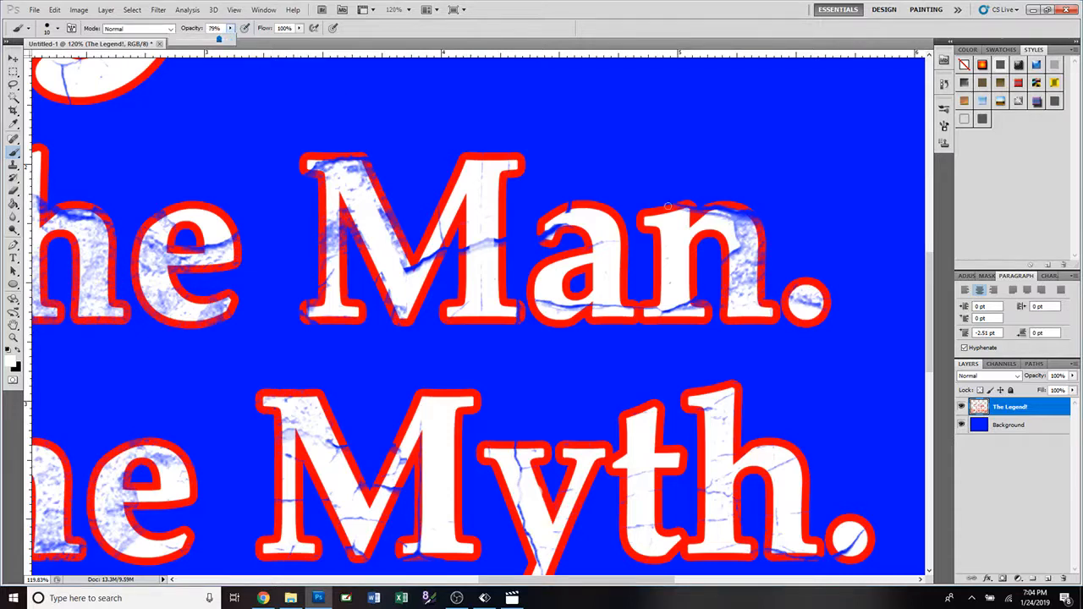
mouse_move(739, 235)
mouse_down()
mouse_move(749, 236)
mouse_move(750, 273)
mouse_move(741, 248)
mouse_move(739, 282)
mouse_move(739, 230)
mouse_move(739, 286)
mouse_move(751, 282)
mouse_up()
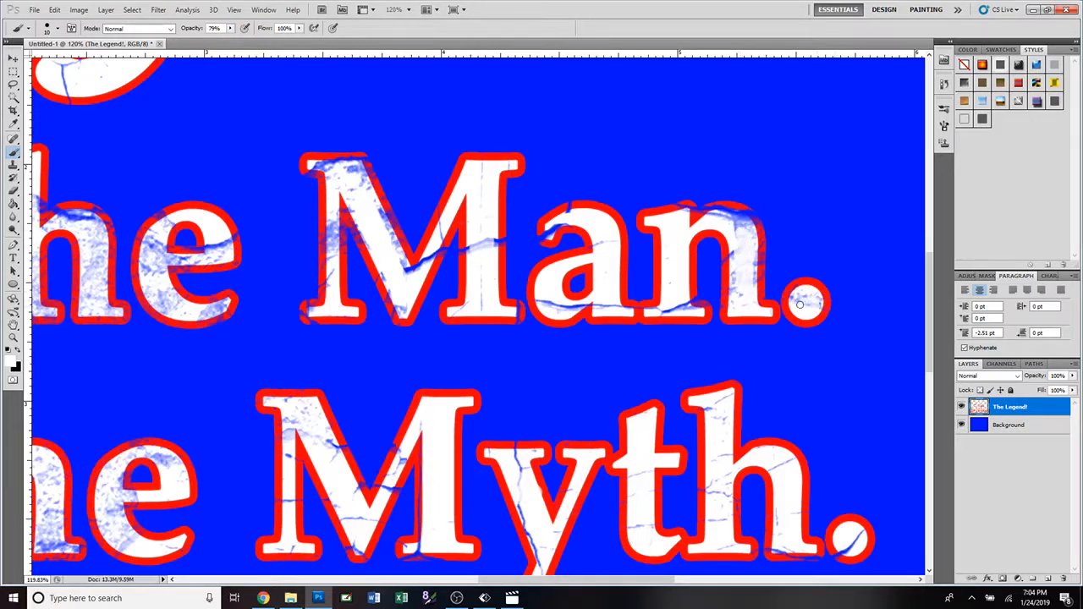
mouse_move(746, 247)
mouse_down()
mouse_move(721, 218)
mouse_move(743, 217)
mouse_move(724, 213)
mouse_move(744, 225)
mouse_move(735, 238)
mouse_up()
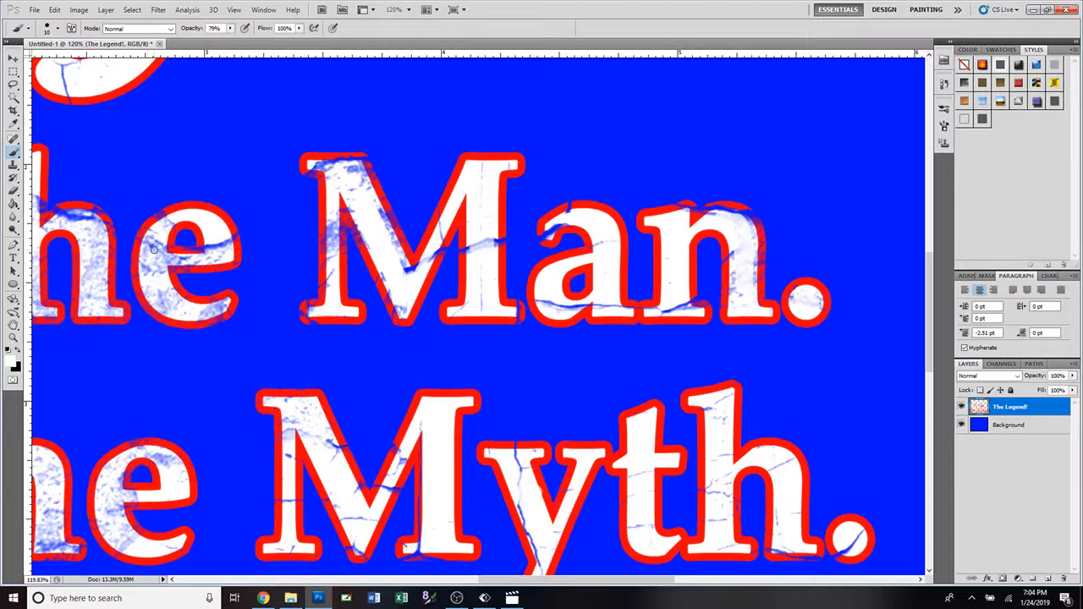
Enlarge the brush to 25 px and paint white over the cracked "e" and "h" of "The" in the "The Man." line.
key(bracketright)
key(bracketright)
key(bracketright)
mouse_move(153, 250)
mouse_down()
mouse_move(158, 288)
mouse_move(187, 308)
mouse_move(161, 296)
mouse_move(155, 241)
mouse_move(150, 271)
mouse_up()
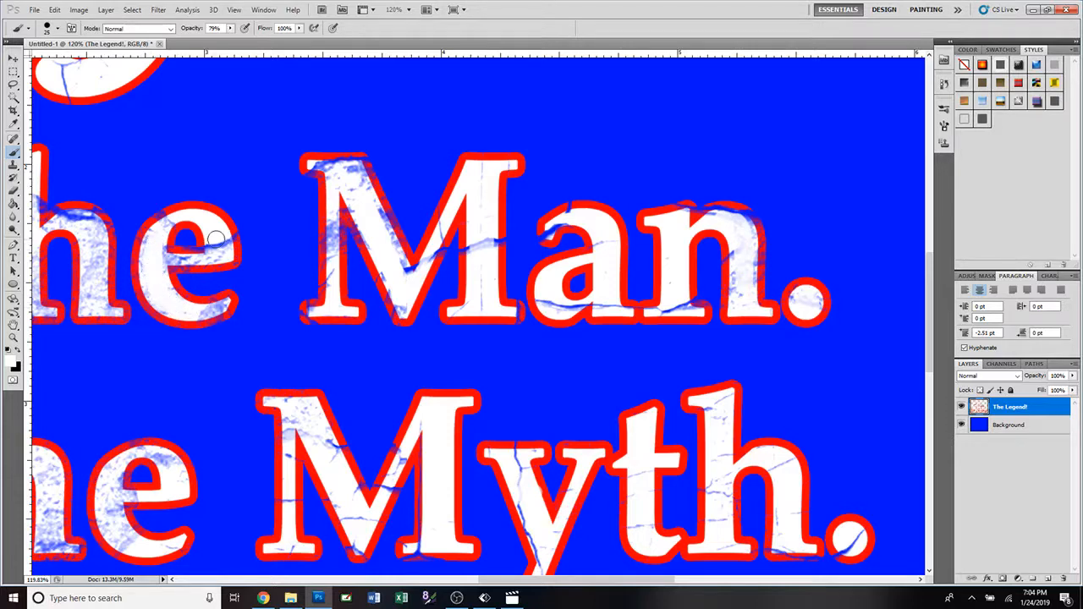
drag(216, 239, 212, 249)
mouse_move(75, 226)
mouse_down()
mouse_move(91, 293)
mouse_move(91, 261)
mouse_move(93, 305)
mouse_up()
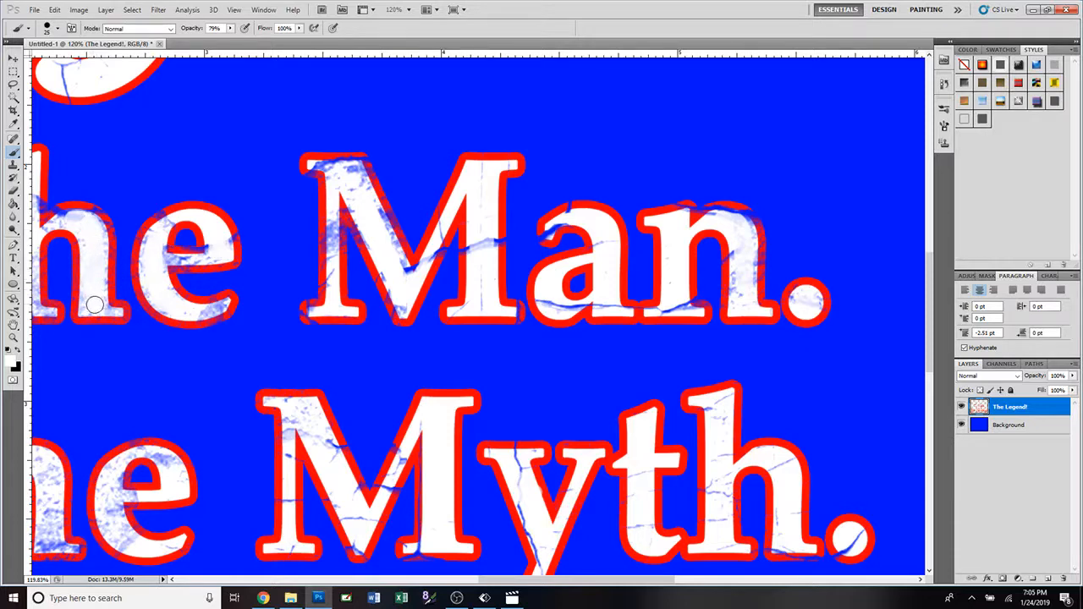
Paint white over the cracked base of the "o" in "Joe" and set the brush opacity to 100%.
scroll(357, 310, down, 2)
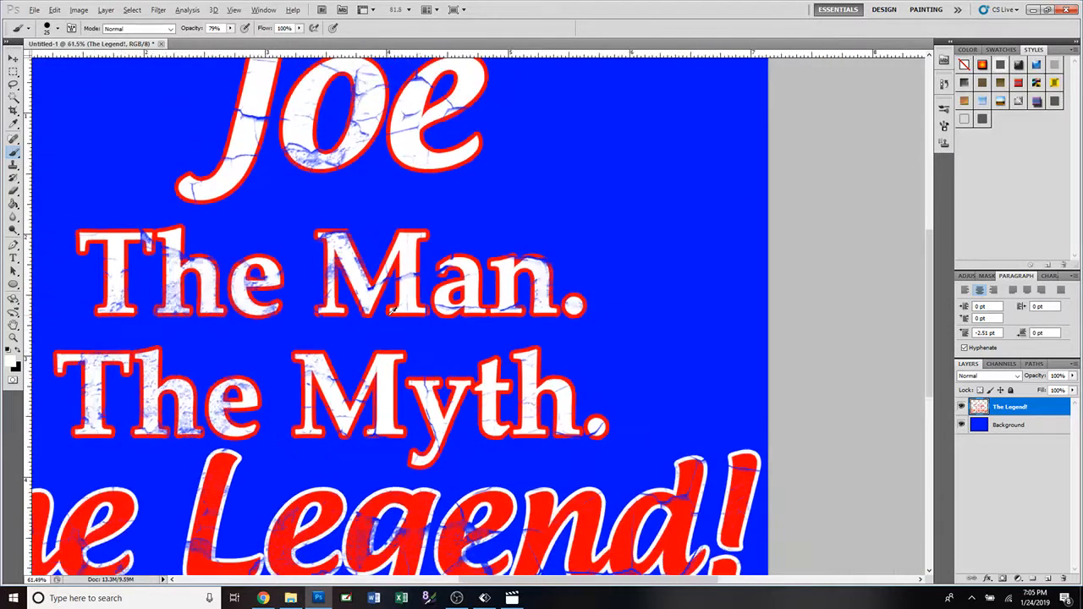
scroll(391, 309, down, 1)
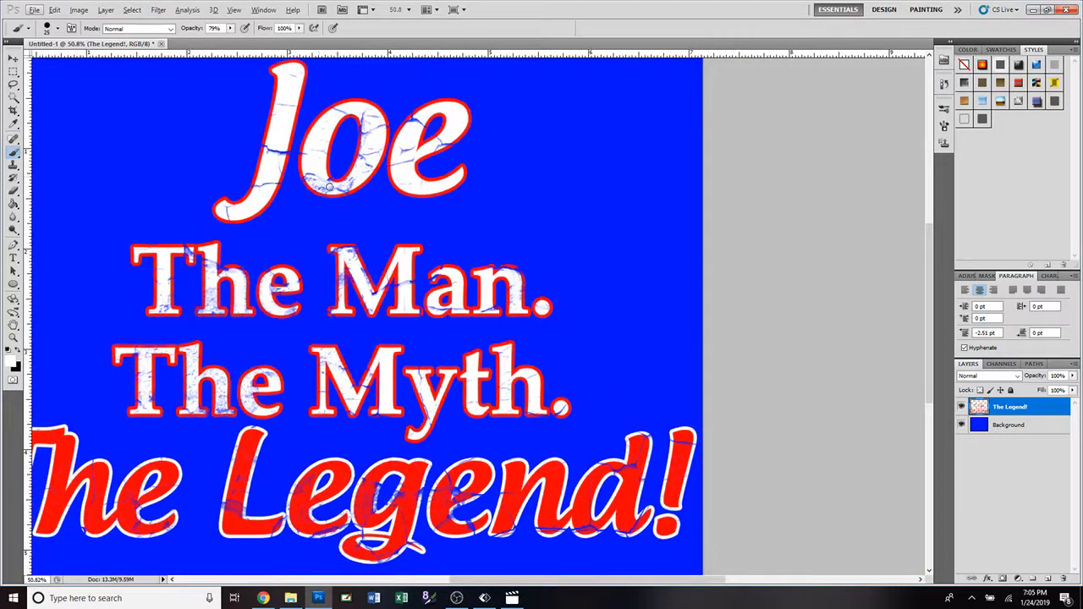
mouse_move(312, 174)
mouse_down()
mouse_move(323, 189)
mouse_move(349, 184)
mouse_up()
click(229, 30)
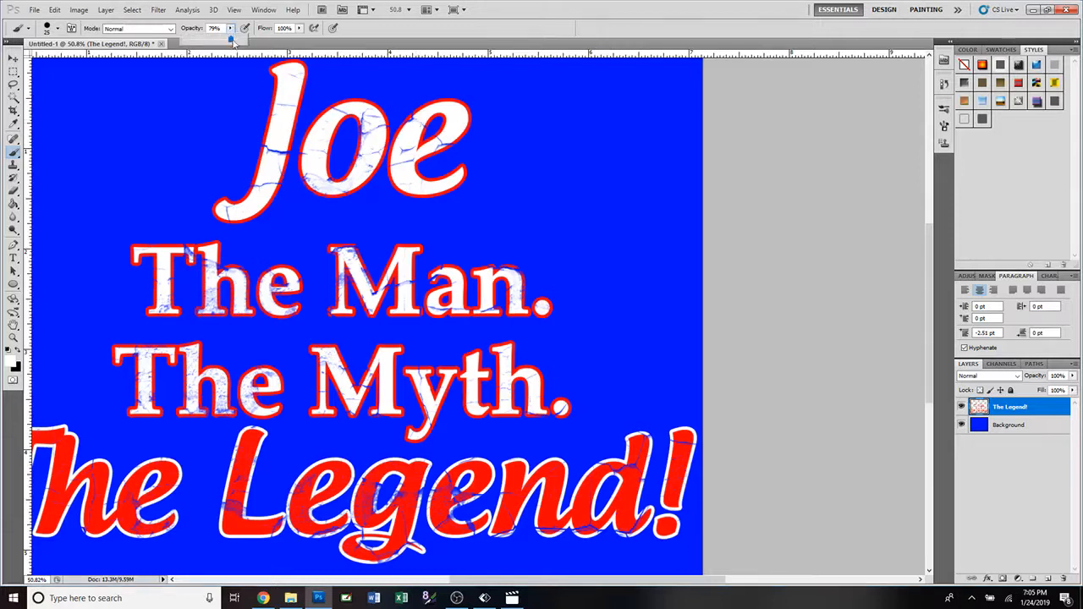
drag(235, 41, 243, 42)
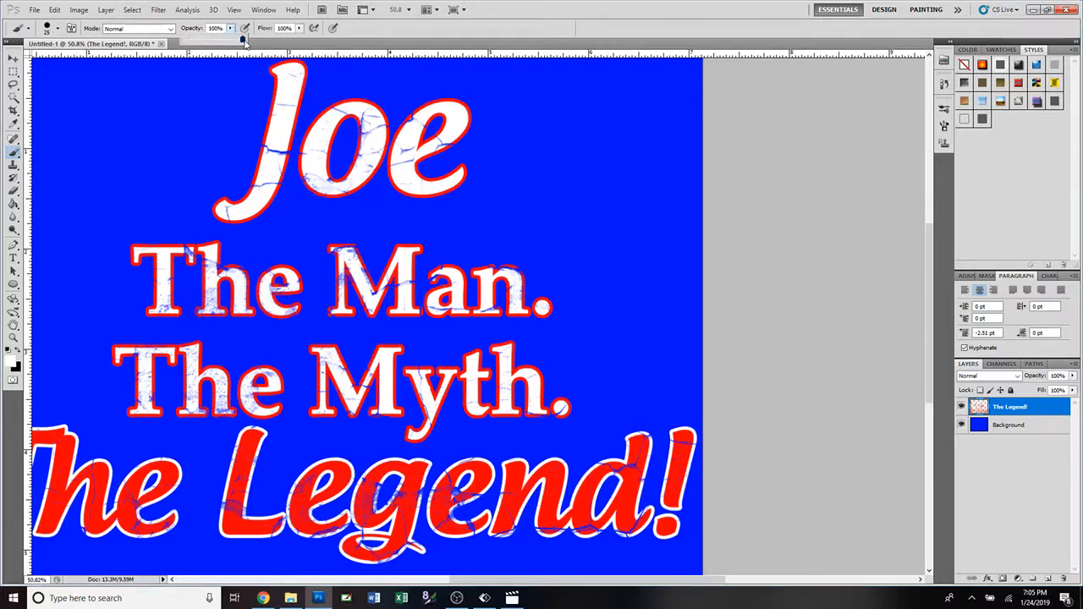
click(420, 123)
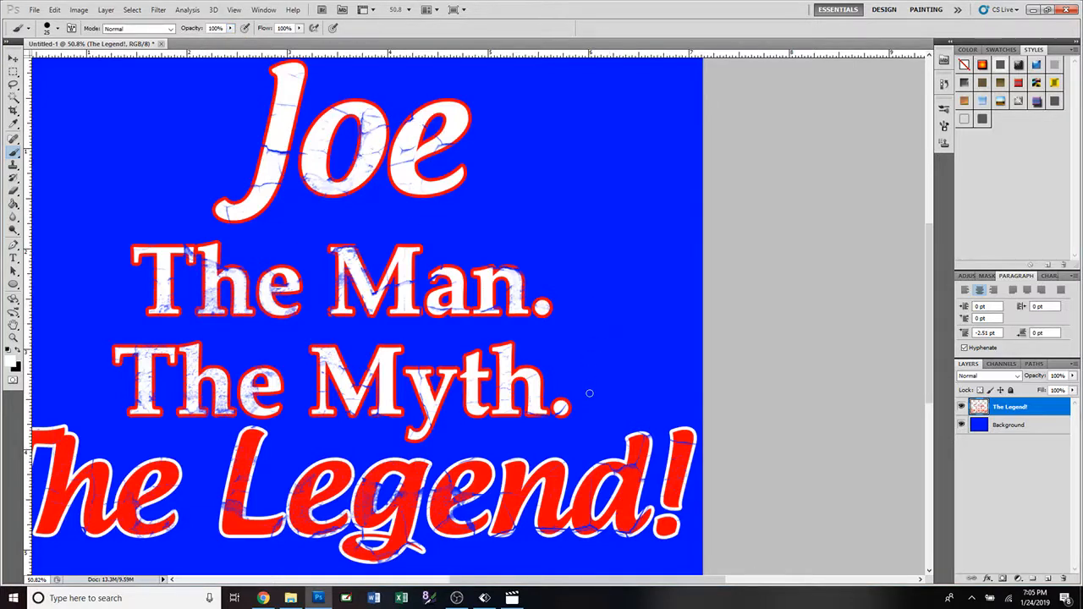
scroll(590, 393, down, 4)
scroll(594, 389, up, 4)
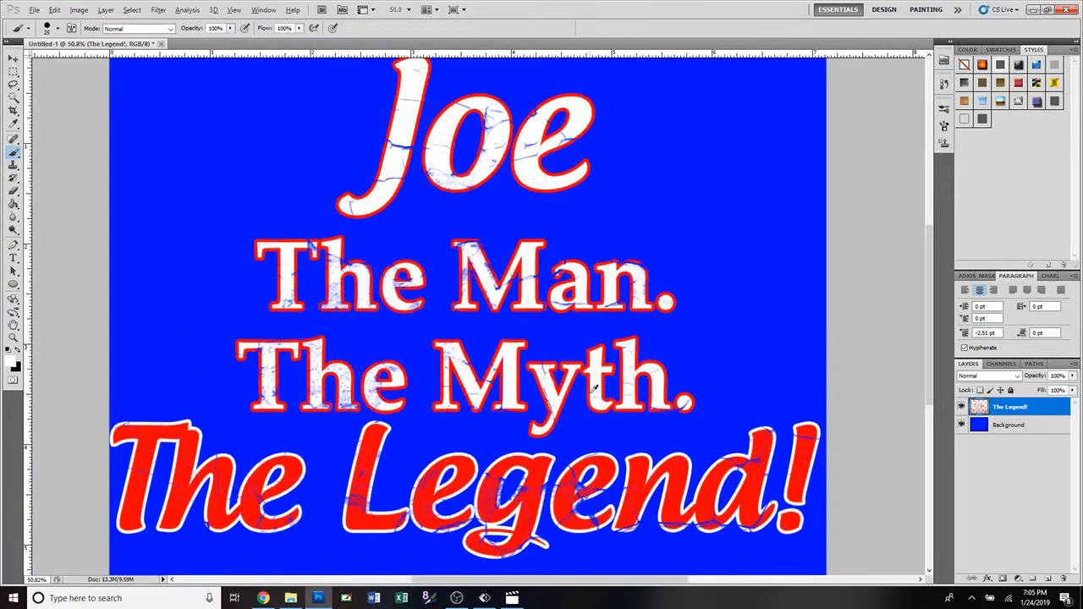
scroll(595, 388, down, 1)
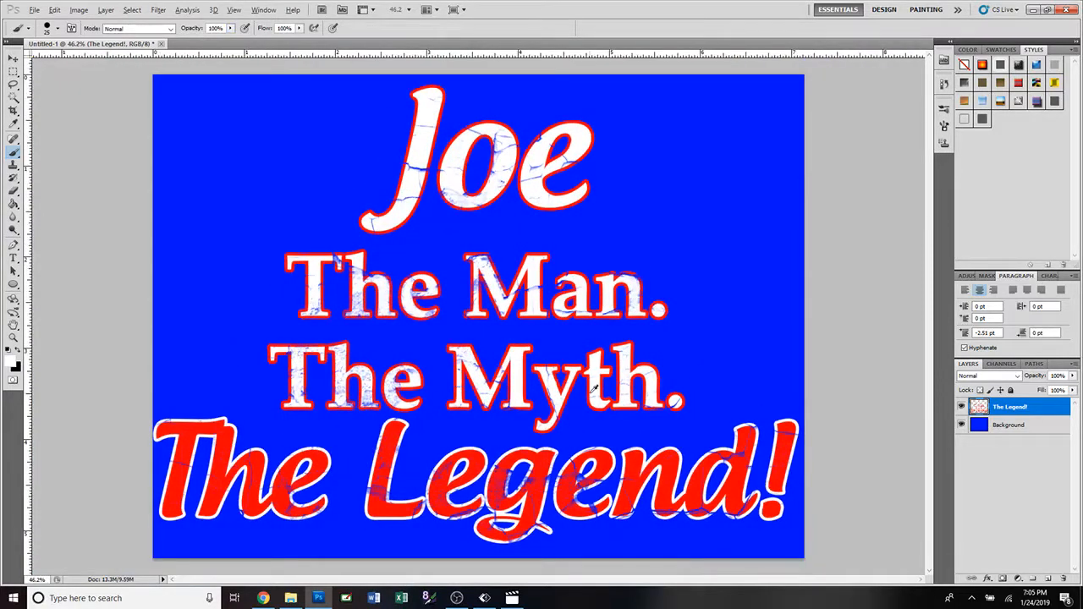
scroll(594, 387, down, 1)
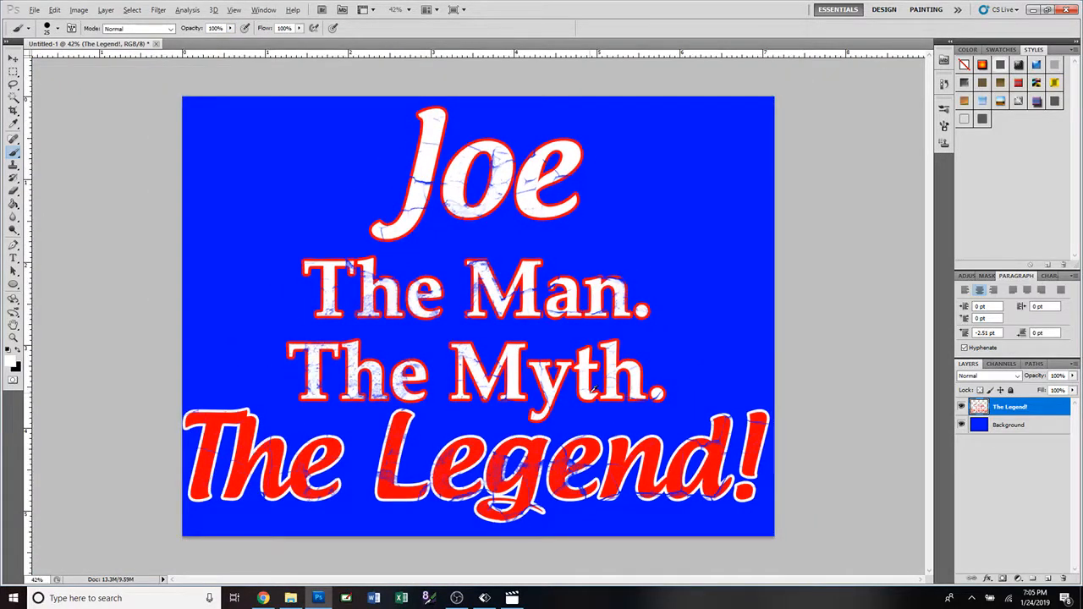
scroll(595, 388, up, 5)
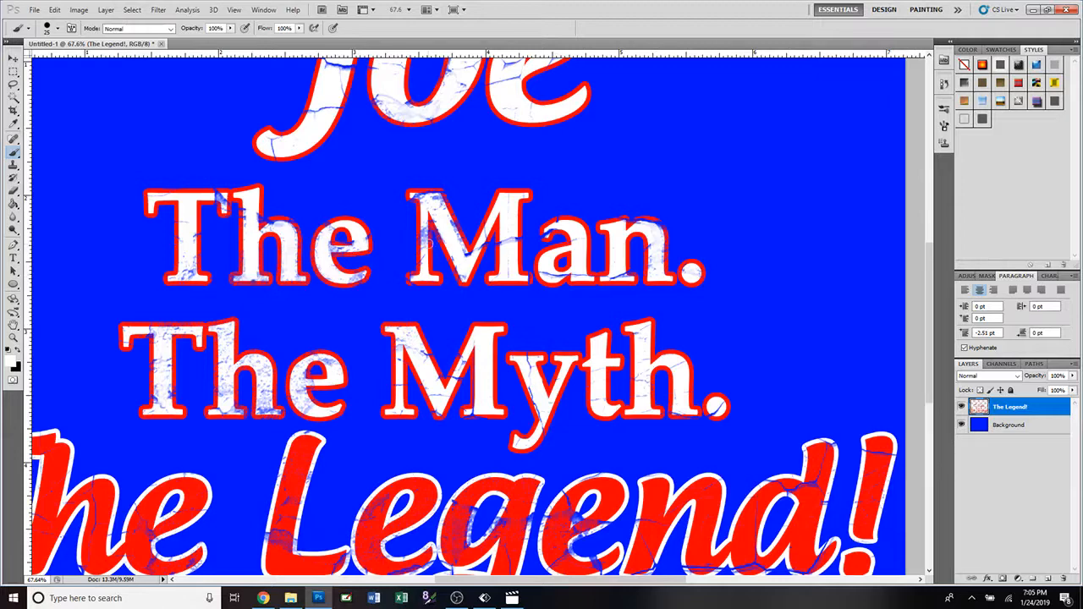
scroll(431, 242, down, 2)
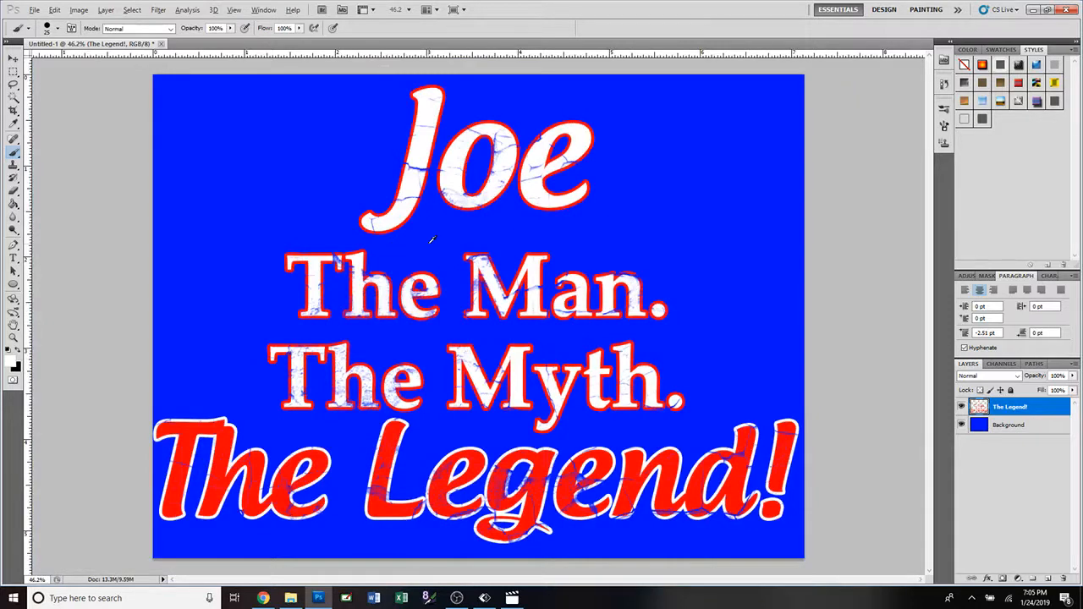
Pick up the red fill of "Legend" again and paint out the cracks and speckles in the main stroke of its second "e".
key(alt)
click(13, 124)
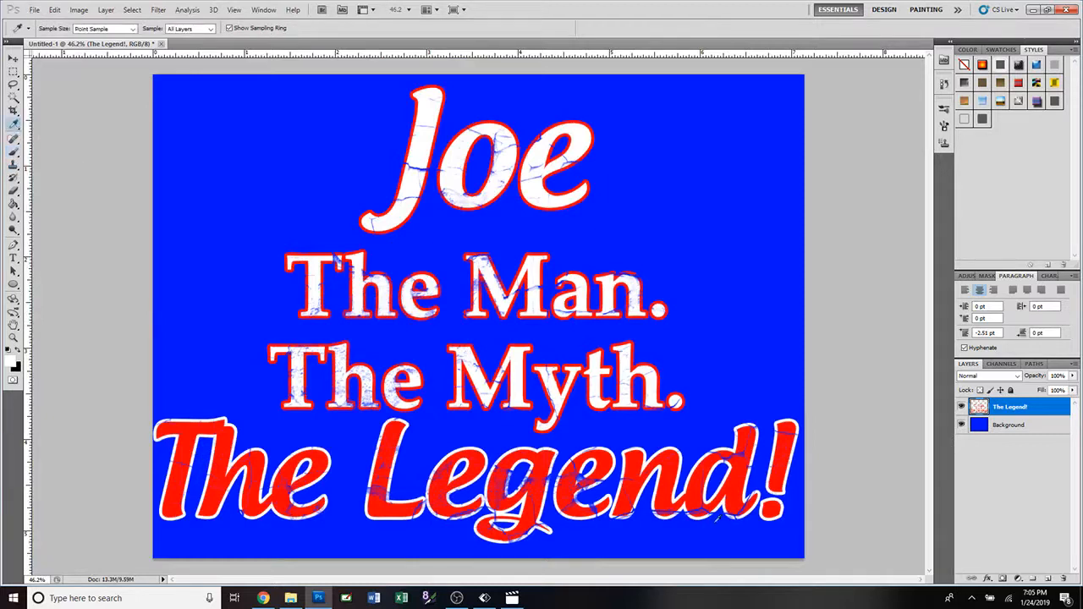
click(637, 459)
click(15, 152)
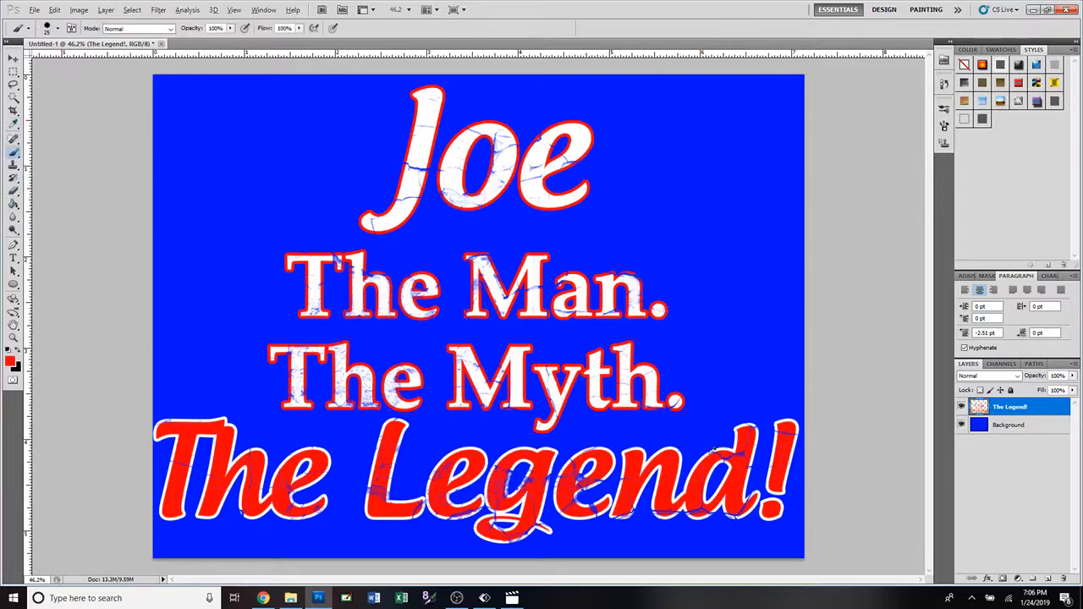
scroll(665, 442, up, 3)
scroll(589, 441, up, 1)
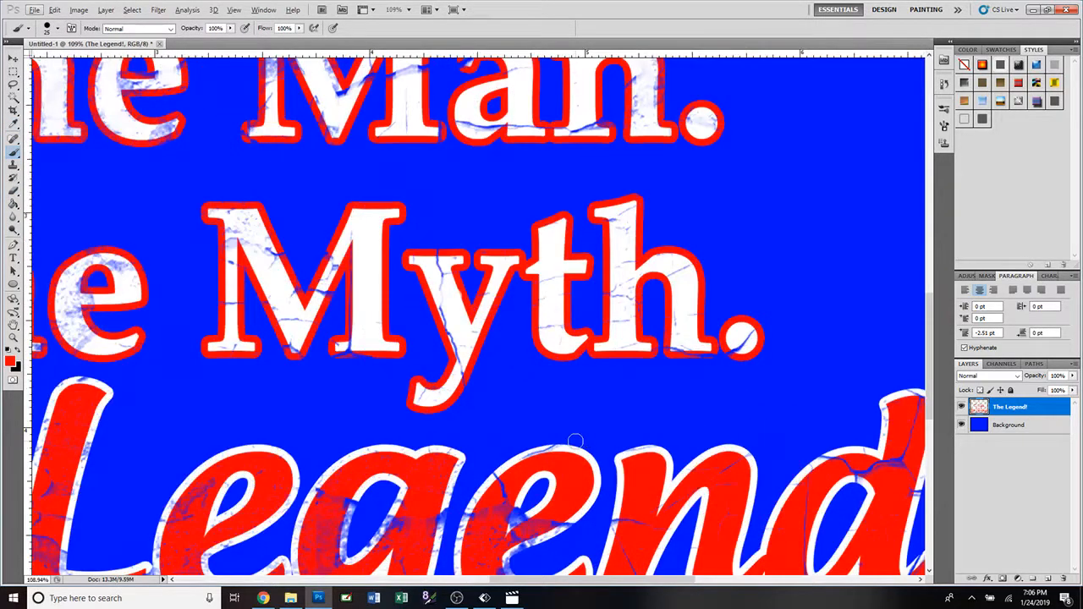
scroll(574, 441, down, 5)
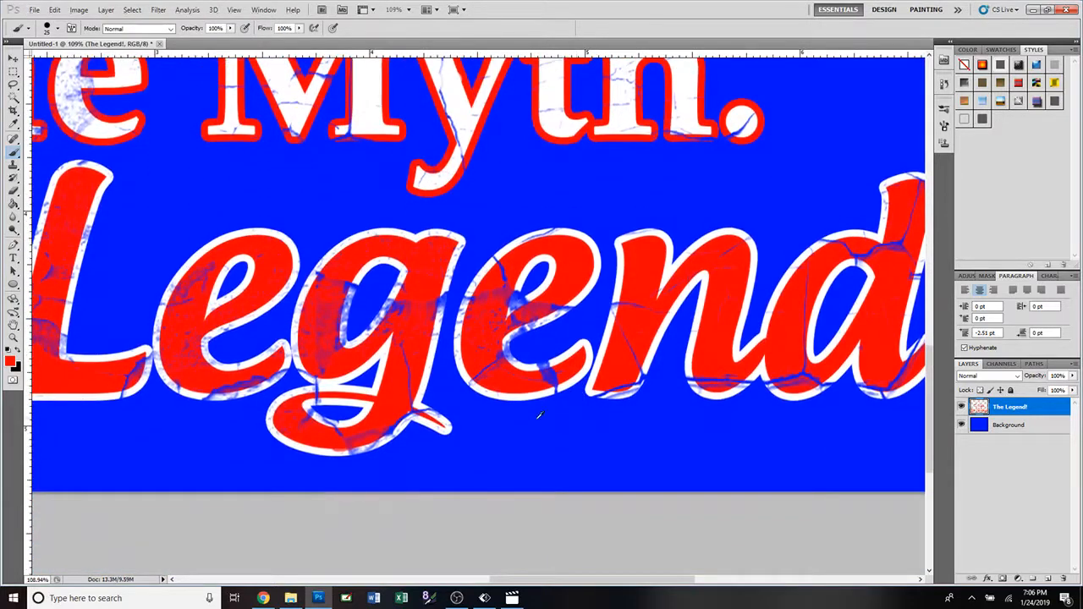
scroll(539, 414, up, 2)
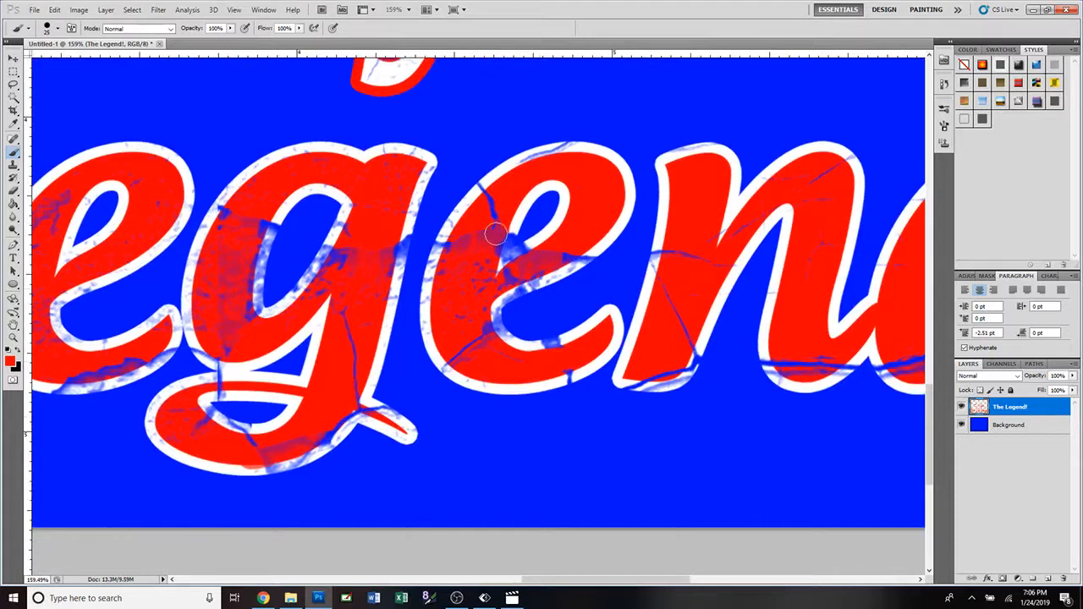
mouse_move(496, 235)
mouse_down()
mouse_move(482, 252)
mouse_move(491, 208)
mouse_move(464, 264)
mouse_move(472, 258)
mouse_up()
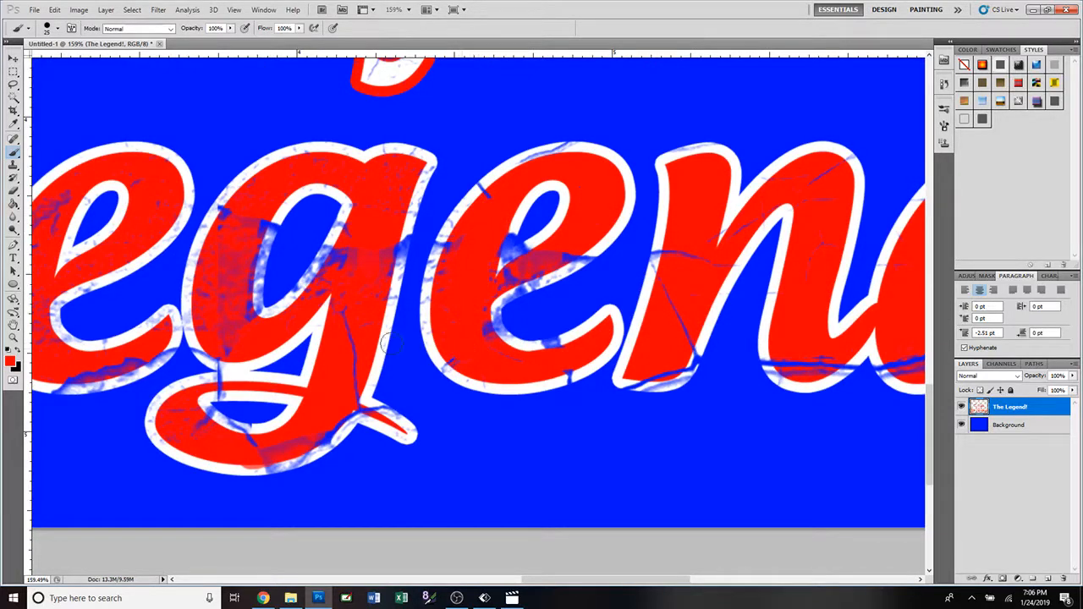
Undo the first red stroke on the "g" of "Legend" and paint over the cracks in its stem.
drag(348, 311, 342, 398)
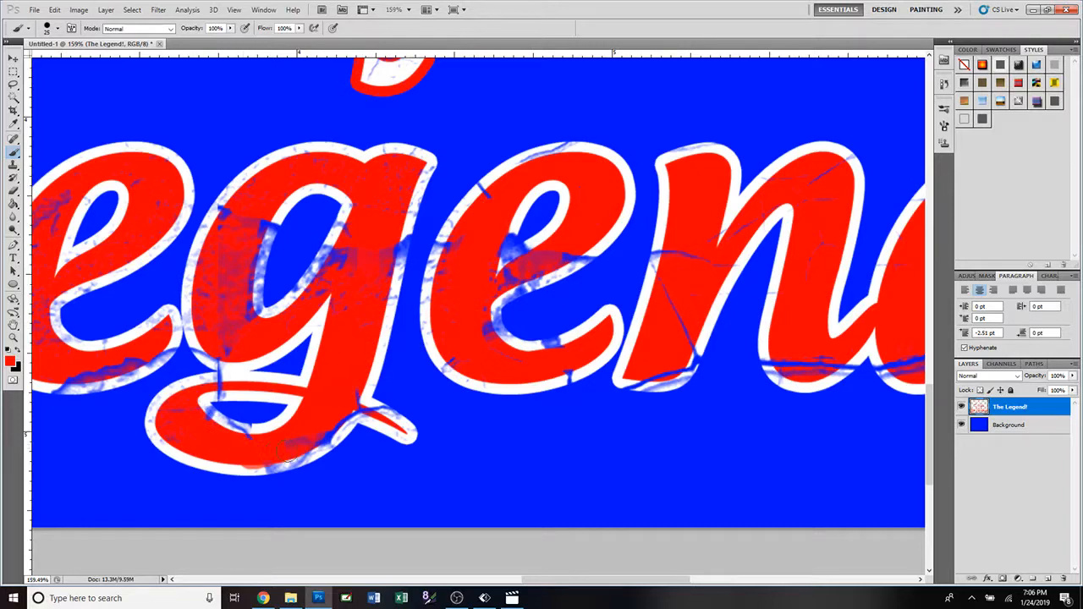
key(ctrl+z)
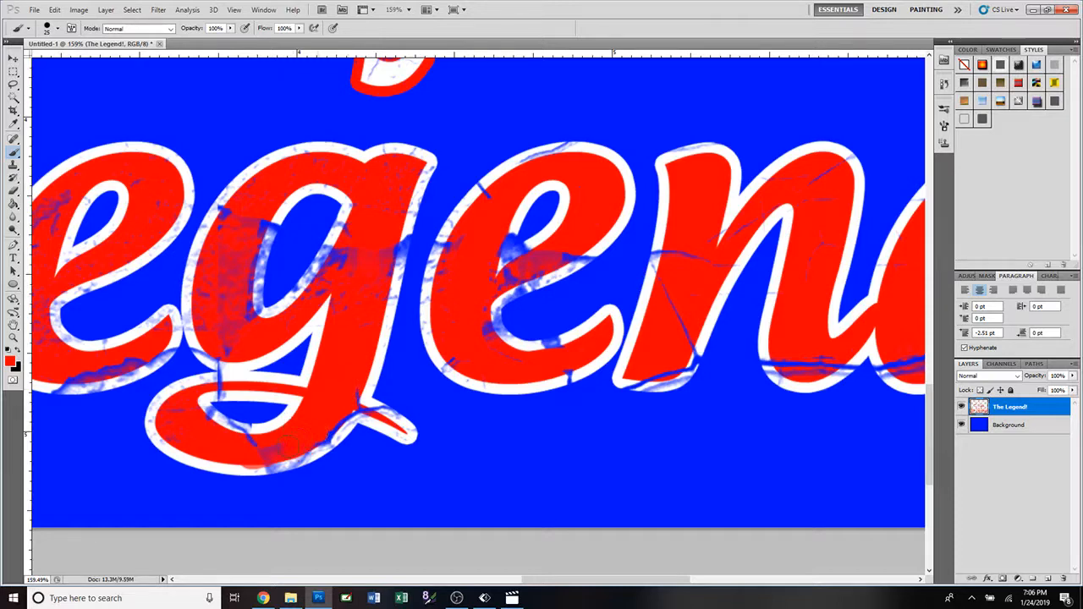
mouse_move(357, 245)
mouse_down()
mouse_move(338, 285)
mouse_move(347, 304)
mouse_up()
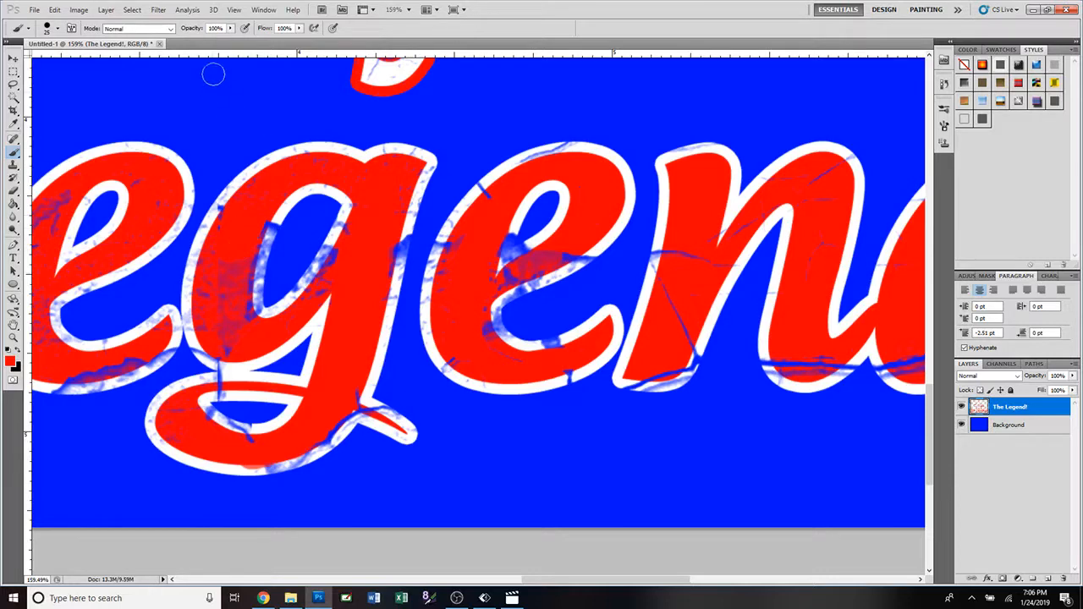
Lower the brush opacity to 65% and paint red over the cracked outer side of the bowl of the "g".
click(230, 28)
drag(220, 43, 210, 40)
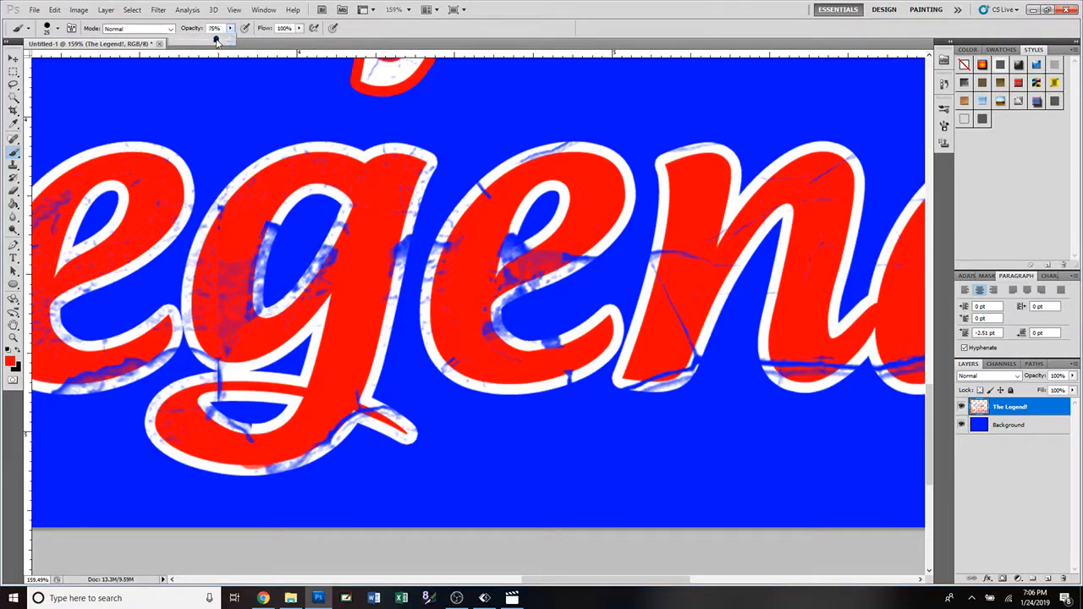
mouse_move(229, 269)
mouse_down()
mouse_move(216, 273)
mouse_move(233, 338)
mouse_up()
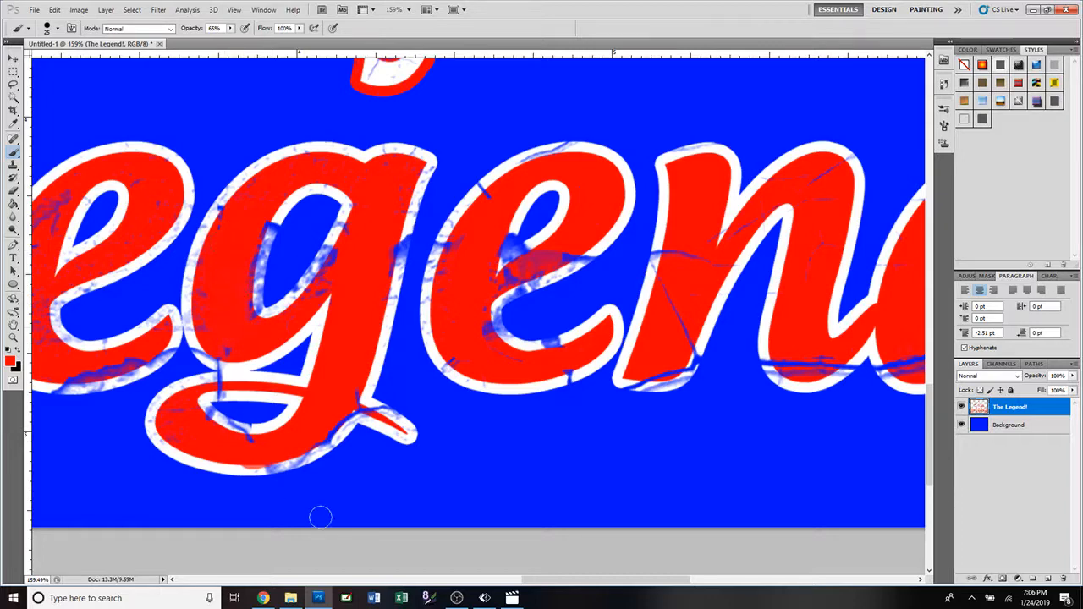
Paint red over the cracked stem of the "L" in "Legend".
drag(530, 582, 469, 581)
mouse_move(551, 360)
mouse_down()
mouse_move(486, 364)
mouse_move(561, 352)
mouse_move(485, 366)
mouse_move(385, 340)
mouse_move(344, 364)
mouse_move(253, 280)
mouse_move(241, 320)
mouse_move(228, 265)
mouse_move(226, 315)
mouse_move(254, 261)
mouse_move(247, 309)
mouse_move(251, 182)
mouse_up()
scroll(360, 370, down, 3)
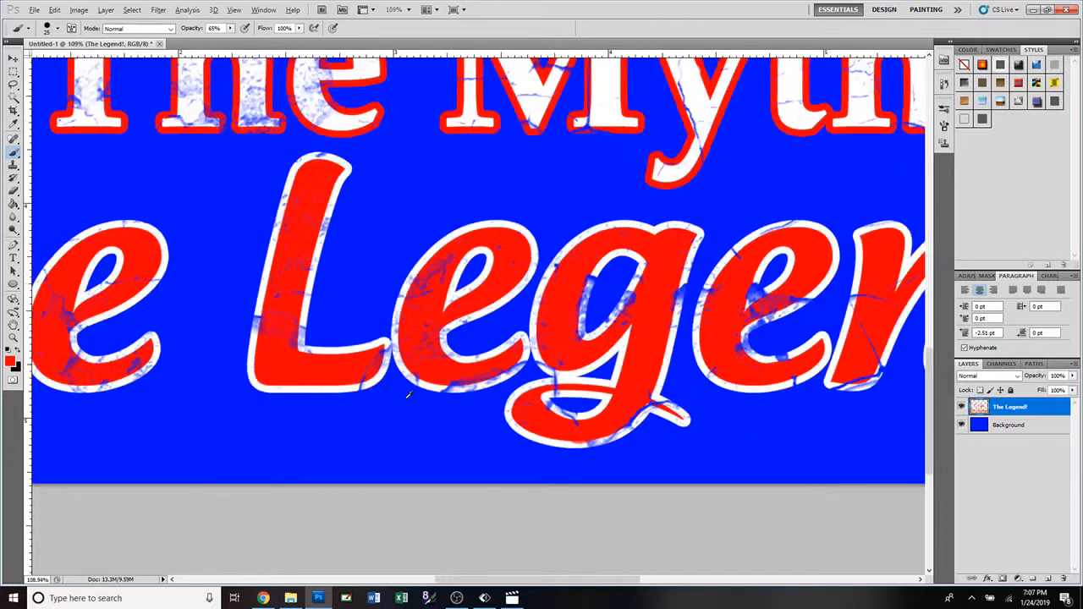
scroll(408, 394, down, 2)
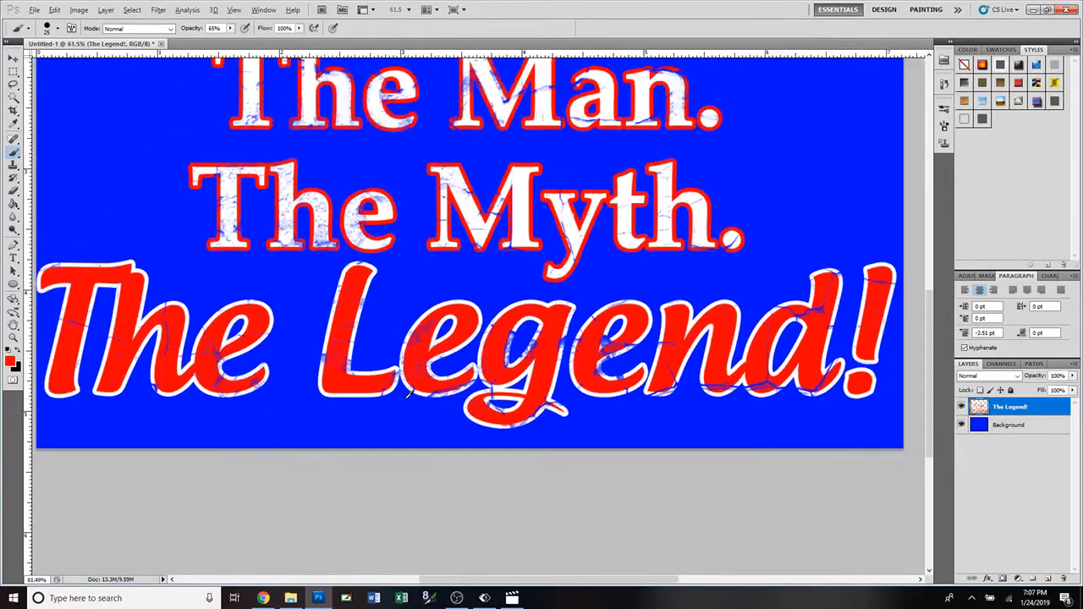
Check the whole design, switch to the Move tool, and hide the blue Background layer.
scroll(408, 394, down, 3)
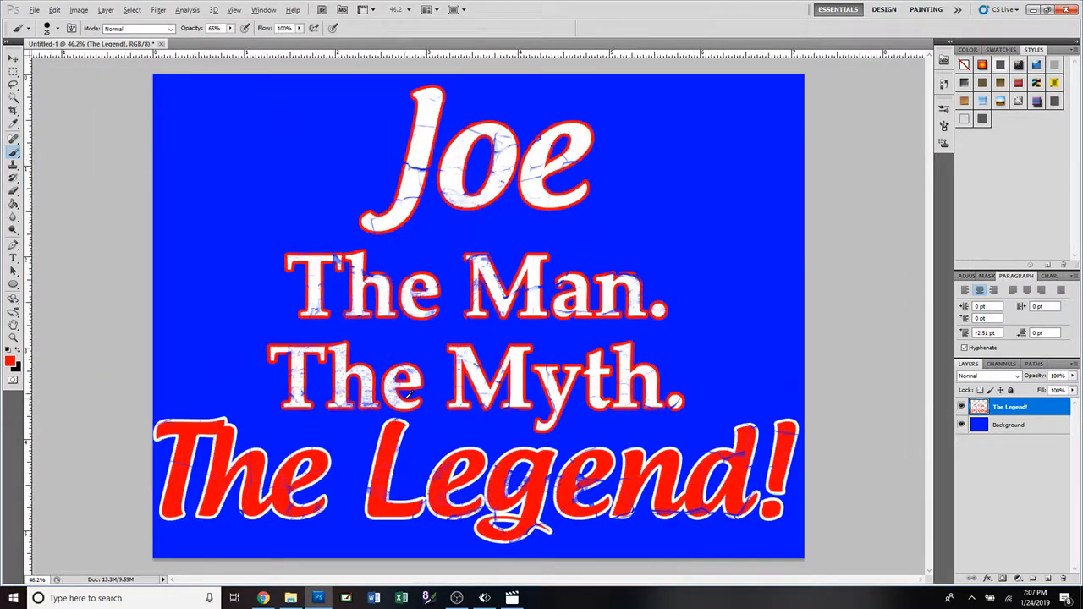
key(alt)
click(13, 59)
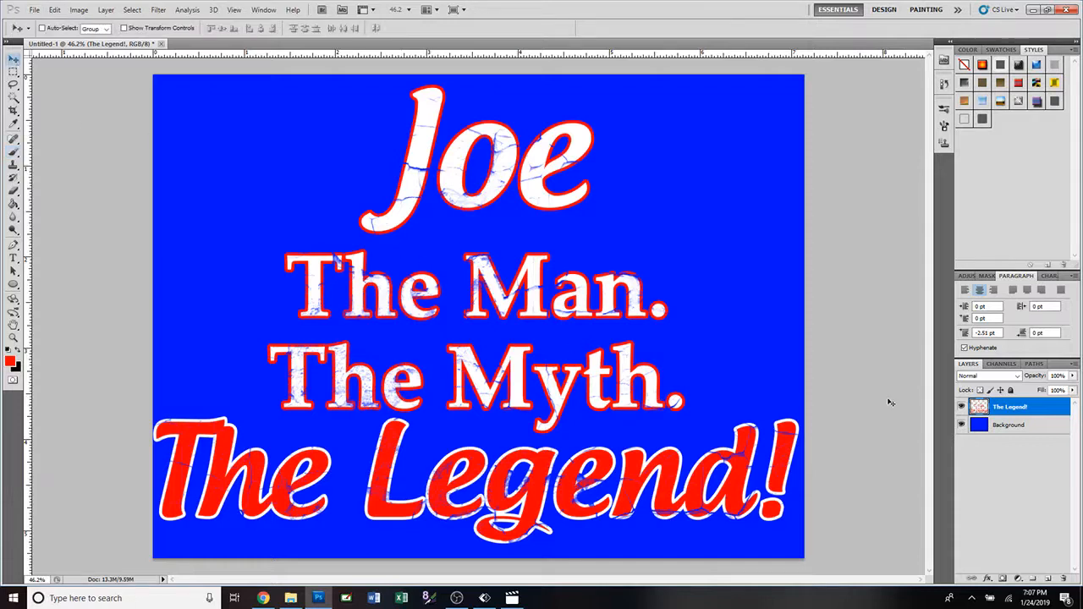
click(961, 425)
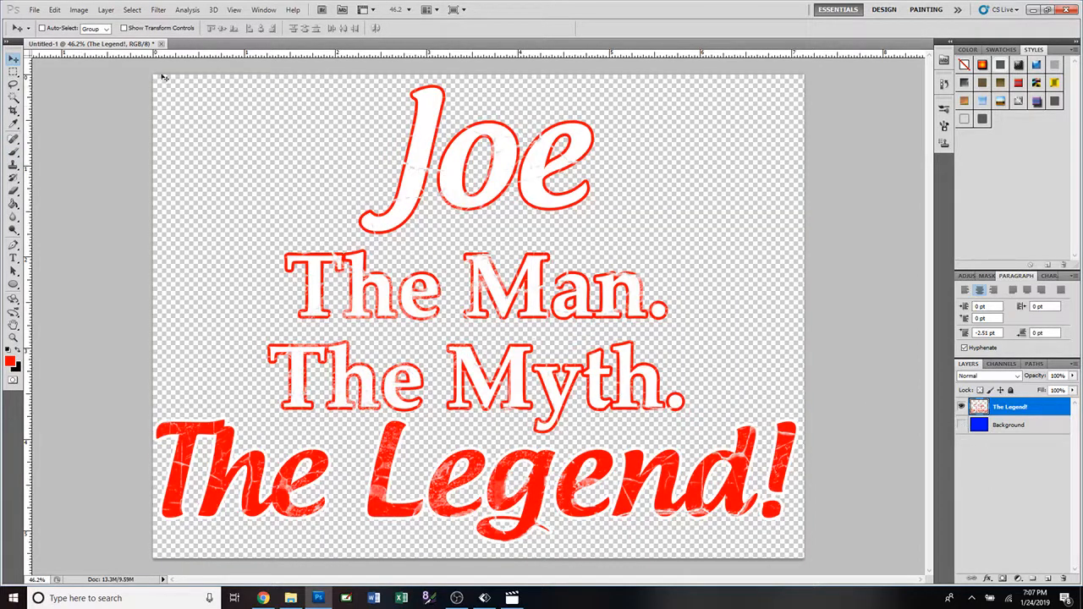
Resize the image to a width of 2900 pixels with proportions constrained.
click(79, 10)
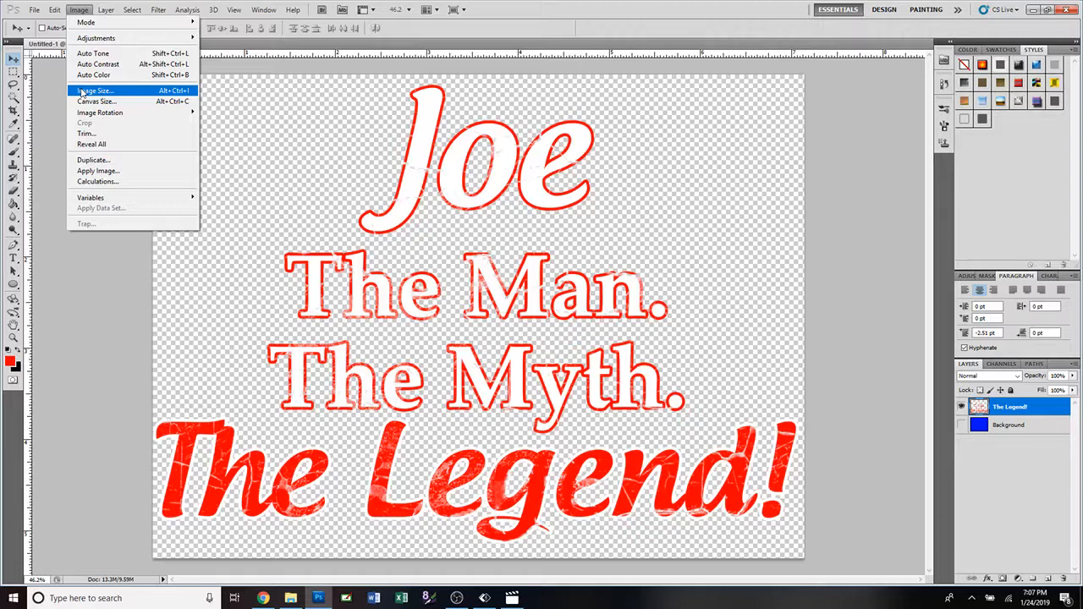
click(82, 91)
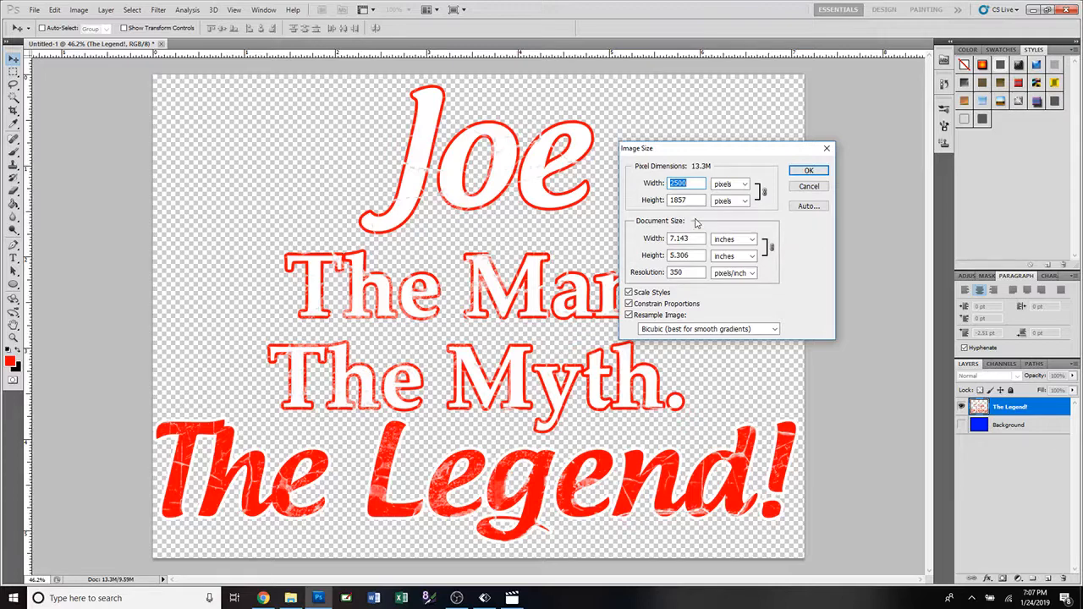
text(300)
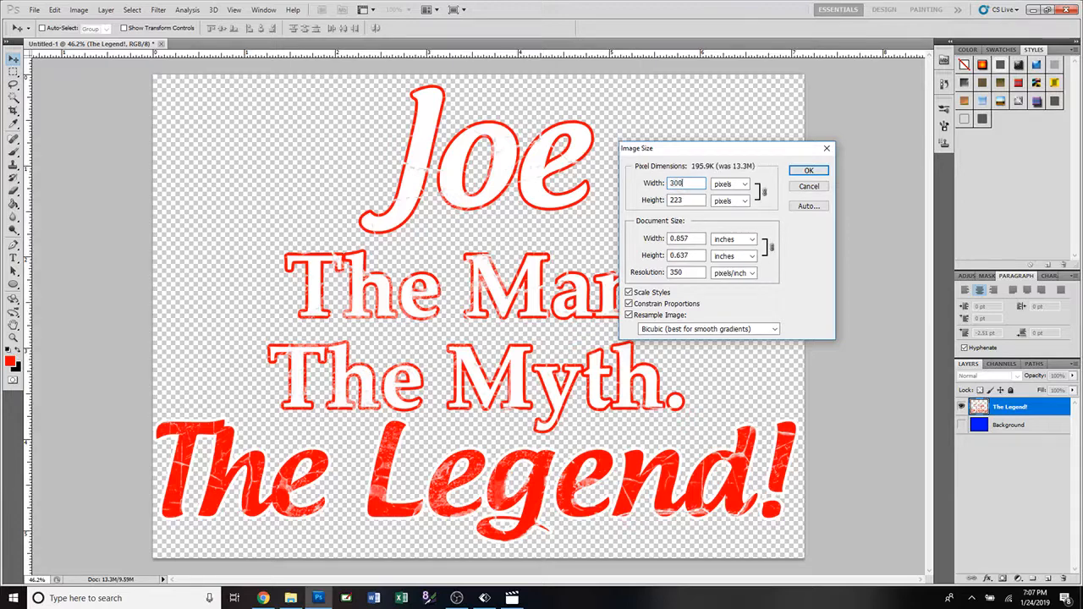
text(0)
key(BackSpace)
key(BackSpace)
key(BackSpace)
key(BackSpace)
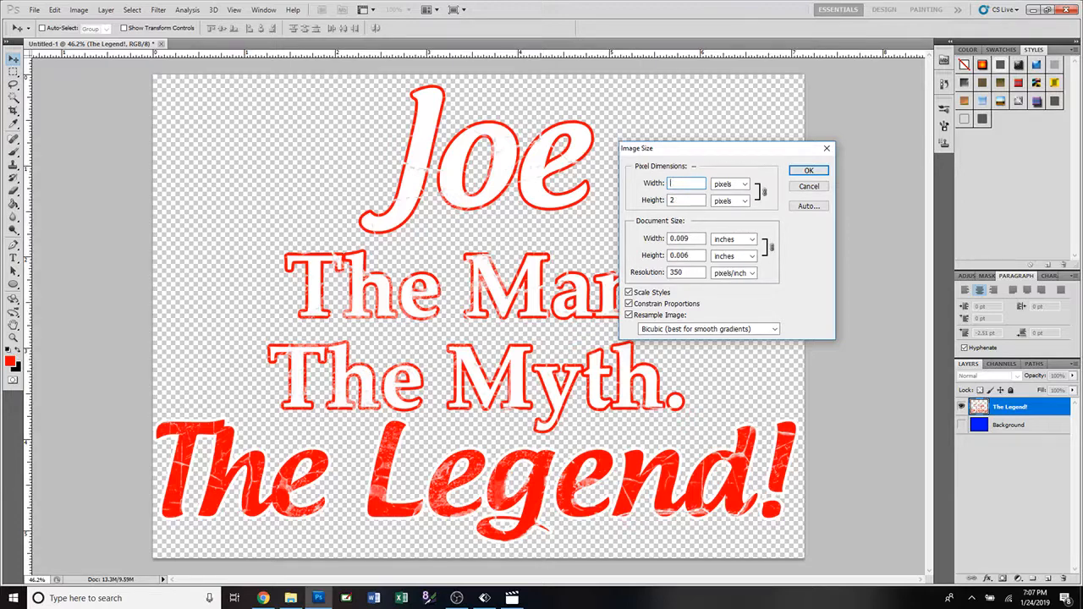
text(2900)
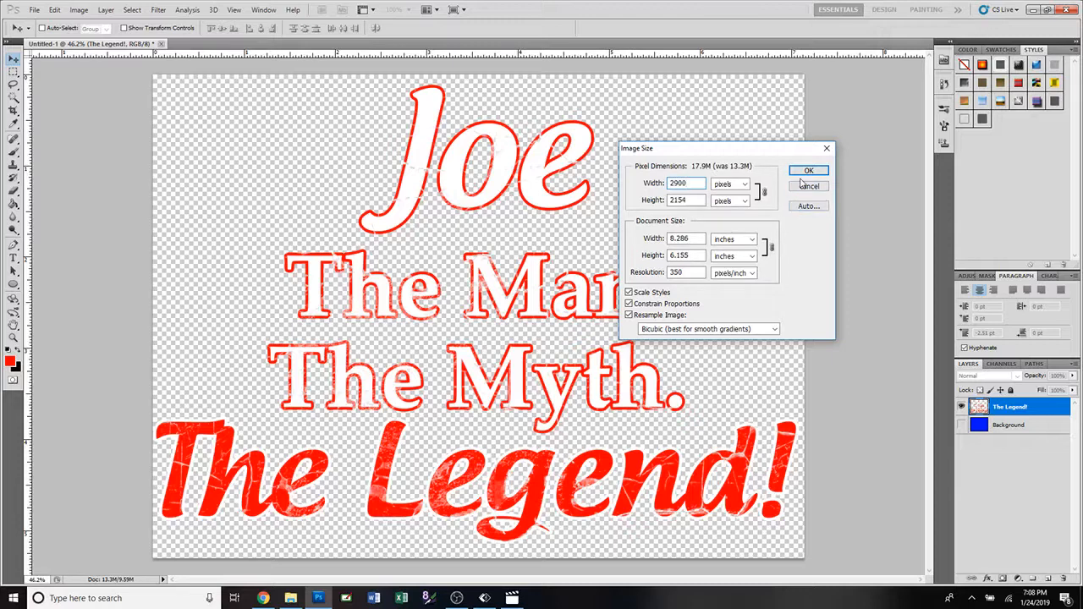
click(806, 173)
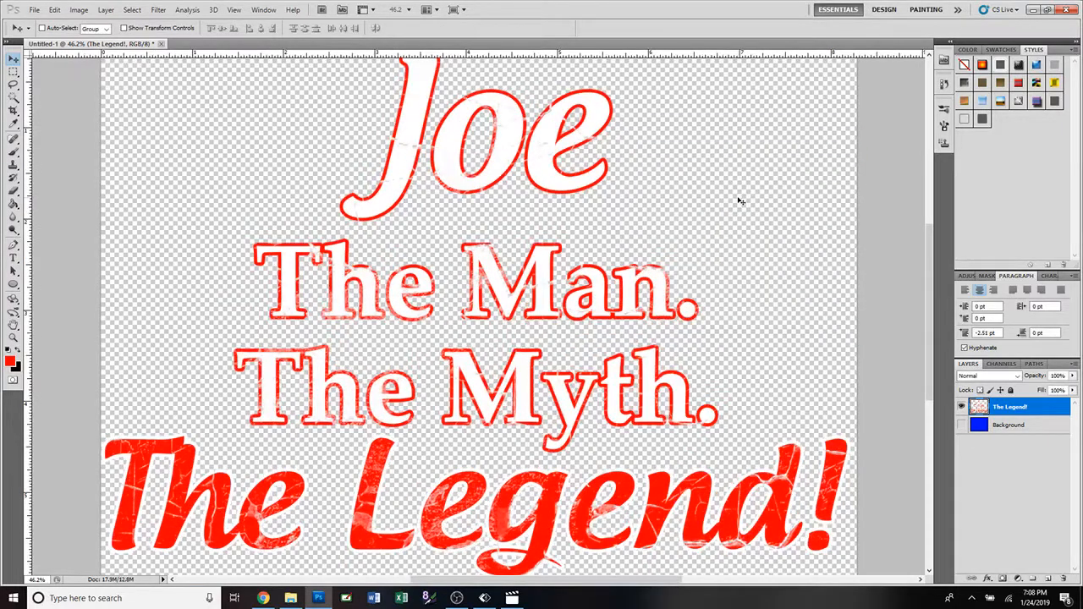
key(ctrl+0)
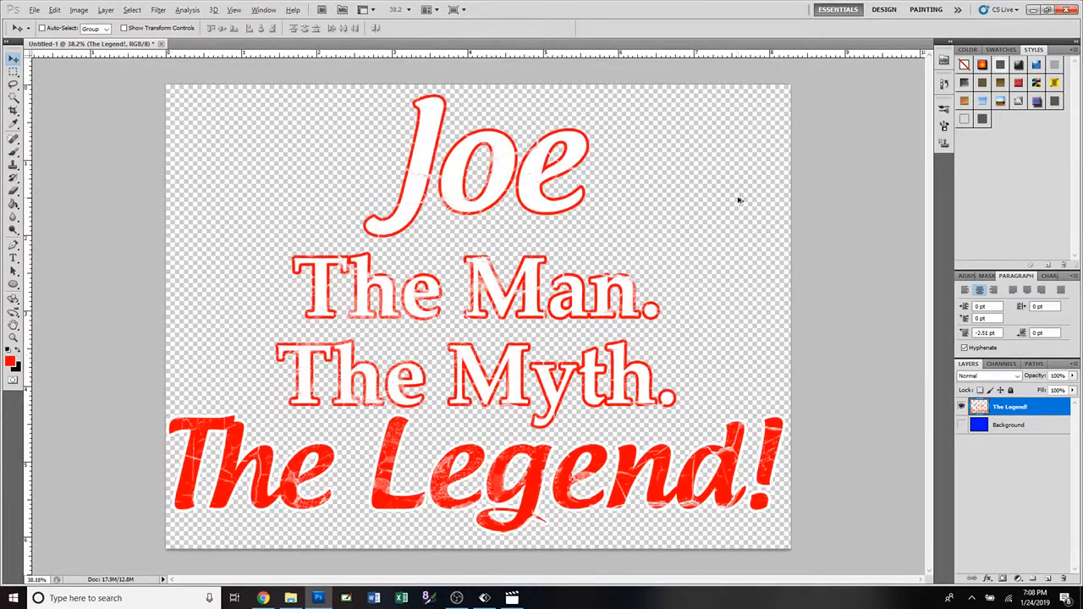
click(34, 10)
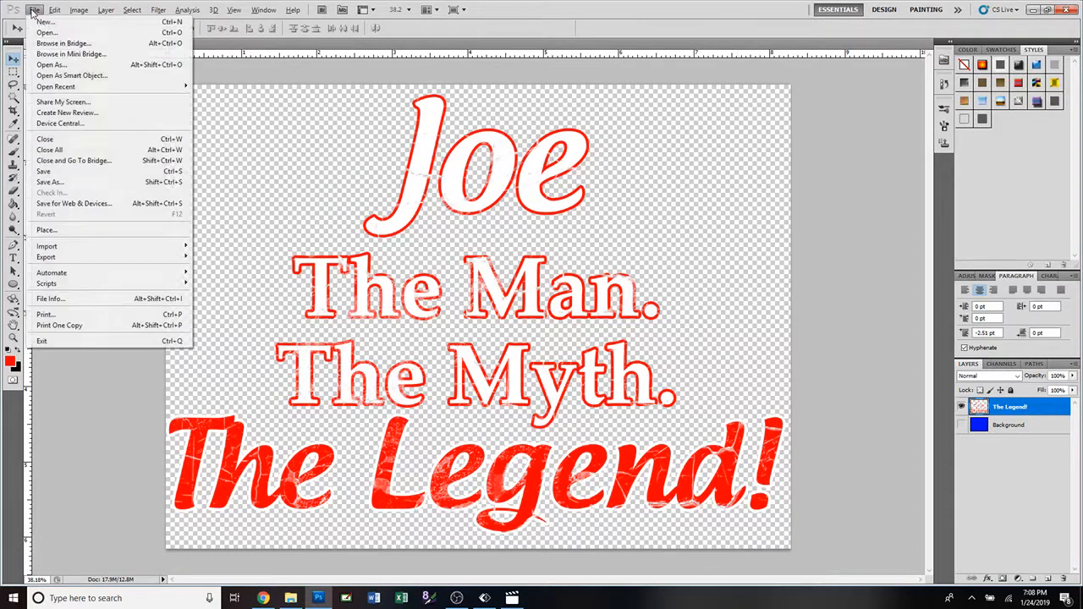
click(65, 182)
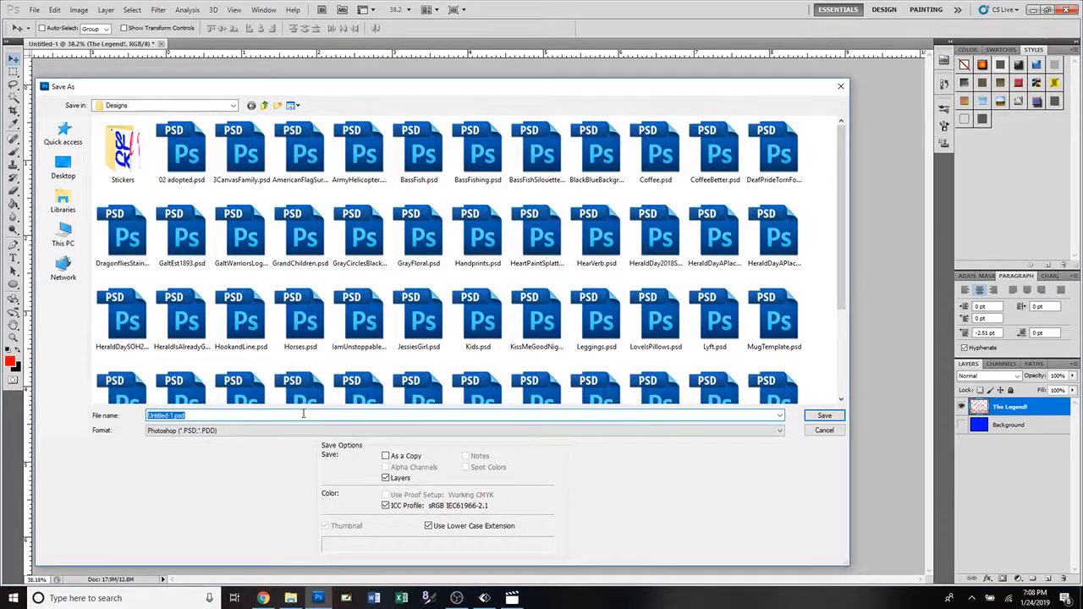
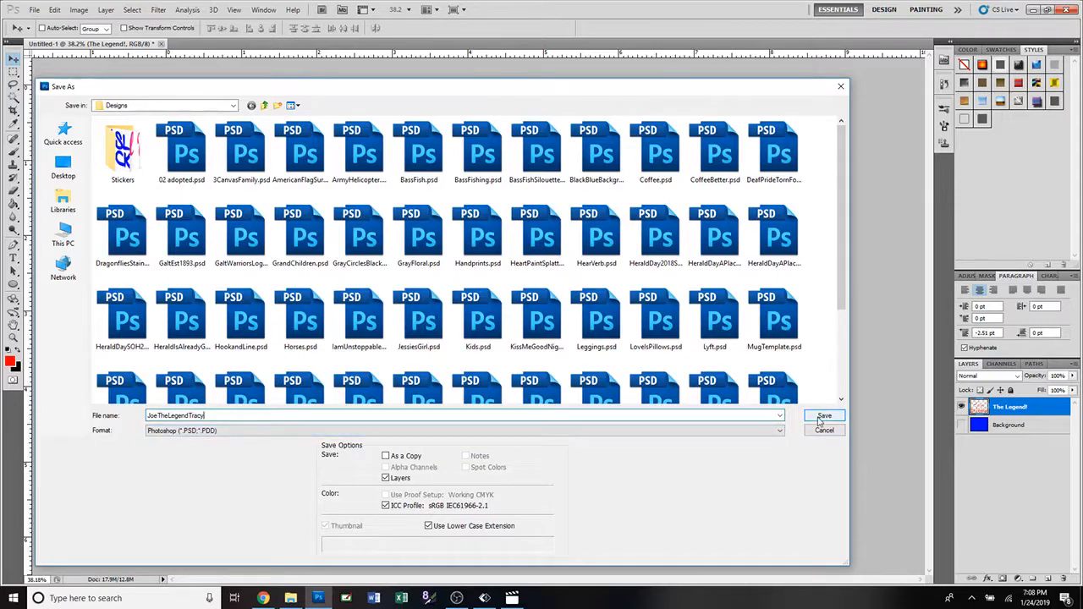
click(819, 419)
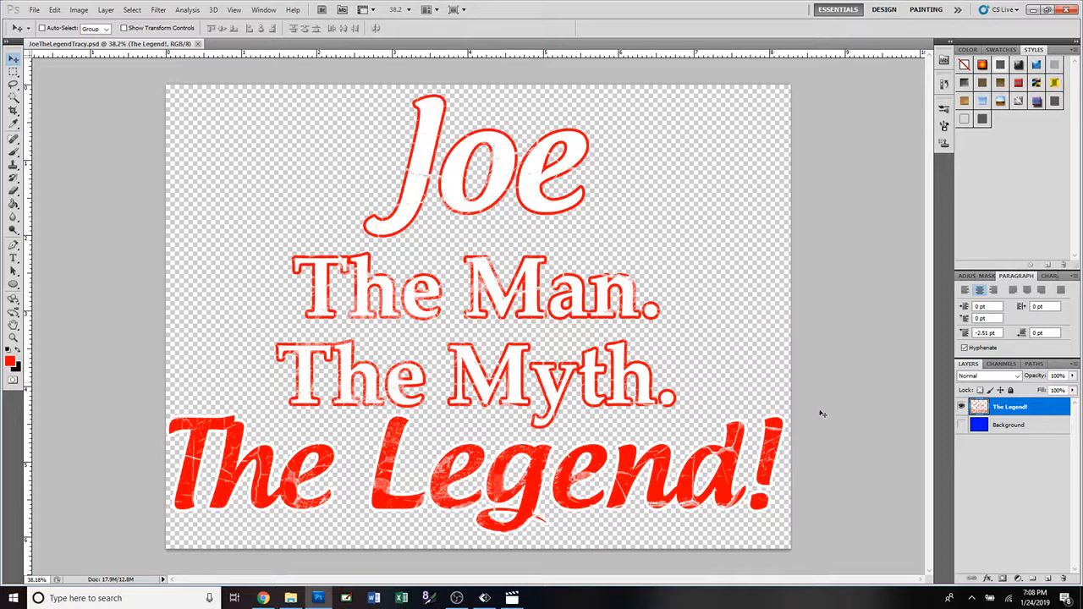
Show the Background layer again and fill it with black using the Paint Bucket.
click(962, 426)
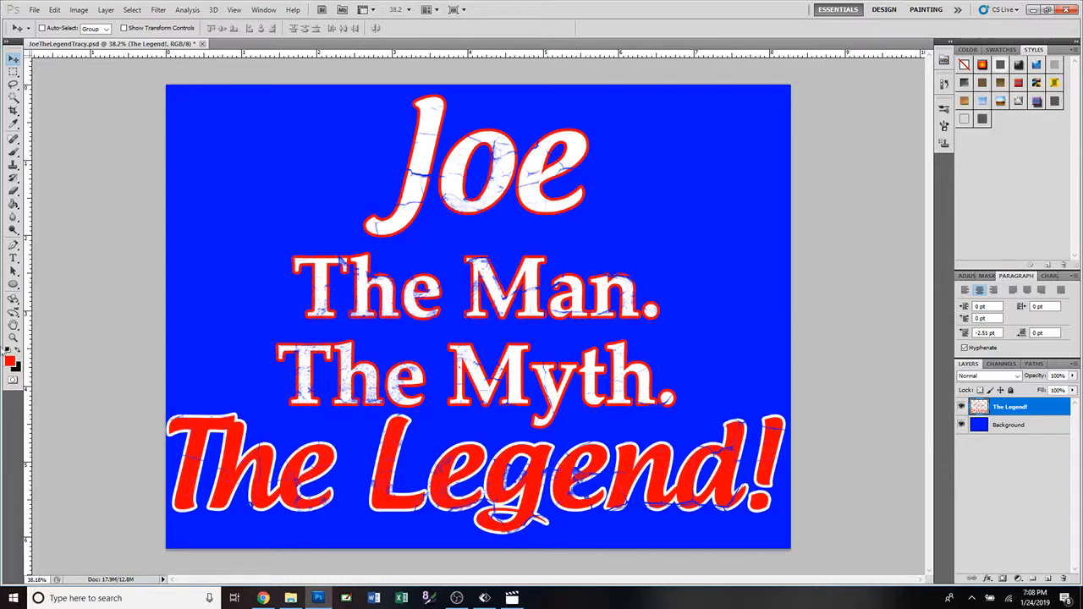
click(18, 354)
click(14, 203)
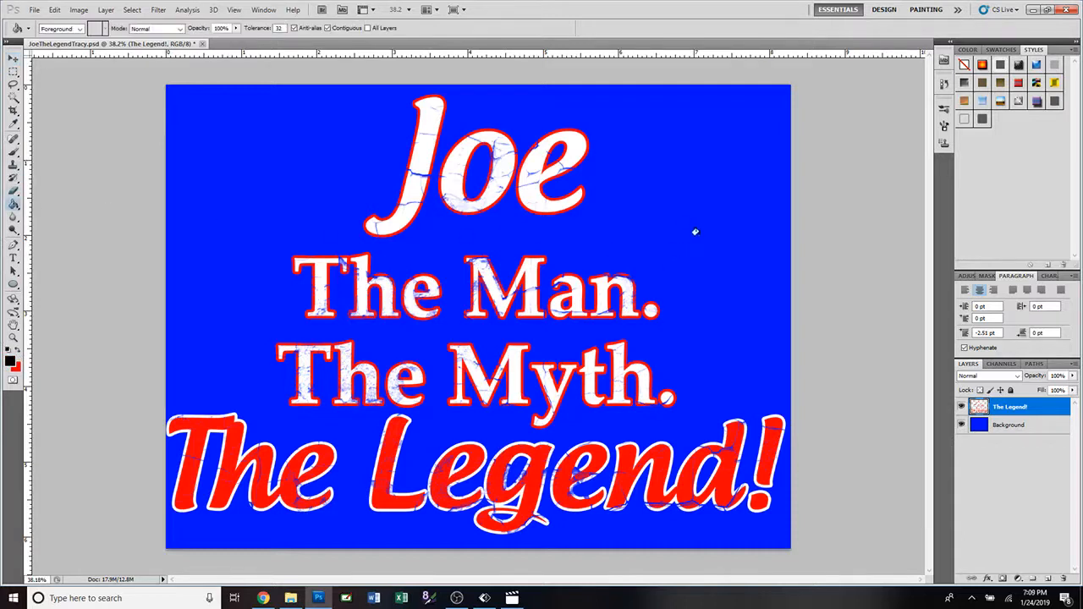
click(678, 227)
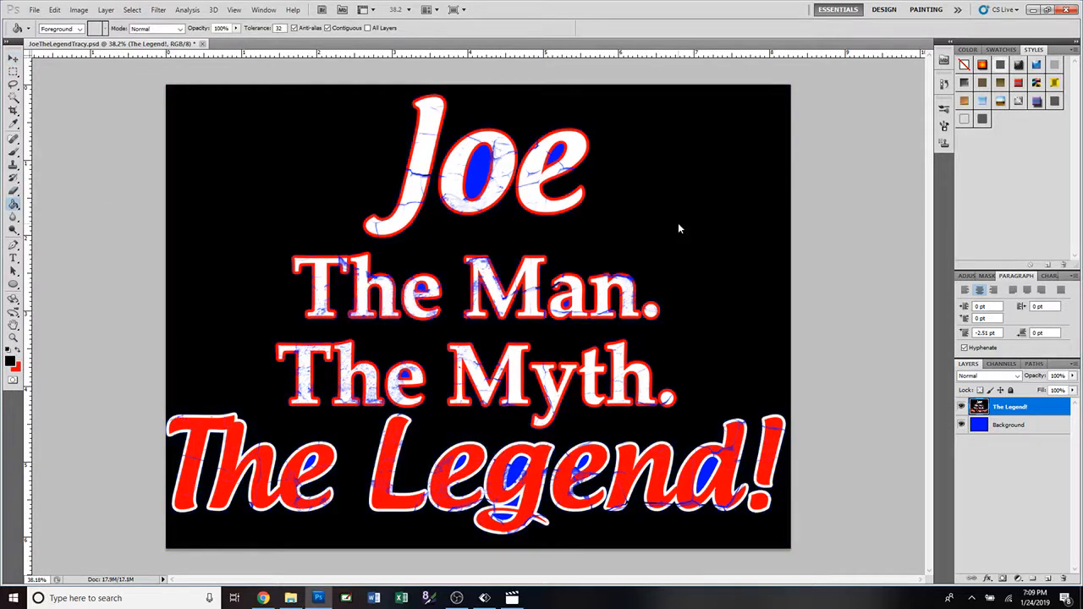
key(ctrl+z)
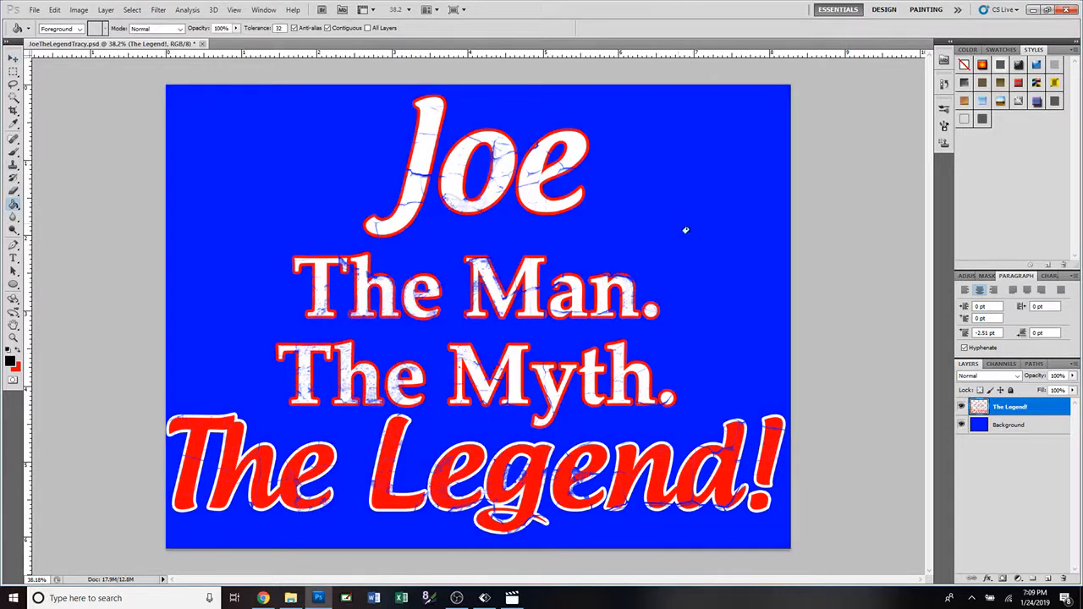
click(1030, 428)
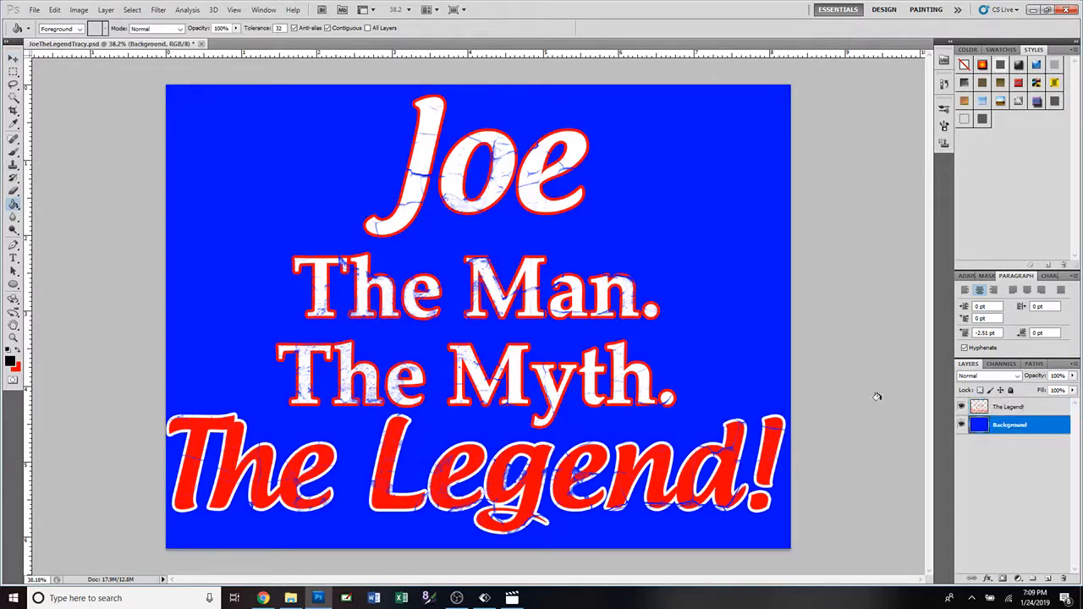
click(719, 237)
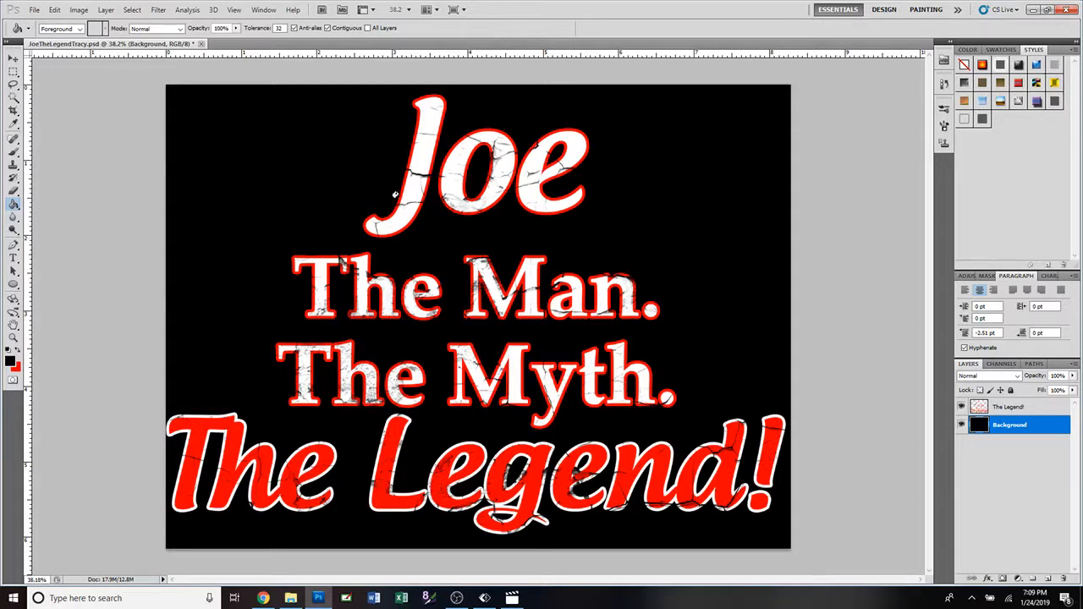
Reduce the image resolution to 125 pixels/inch with resampling on.
click(78, 10)
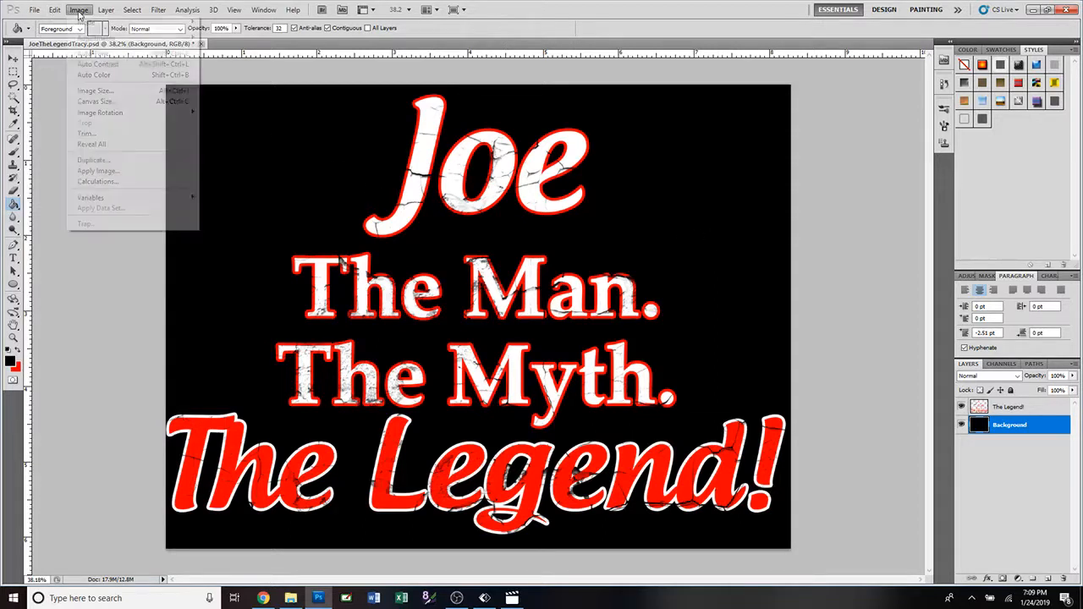
click(88, 96)
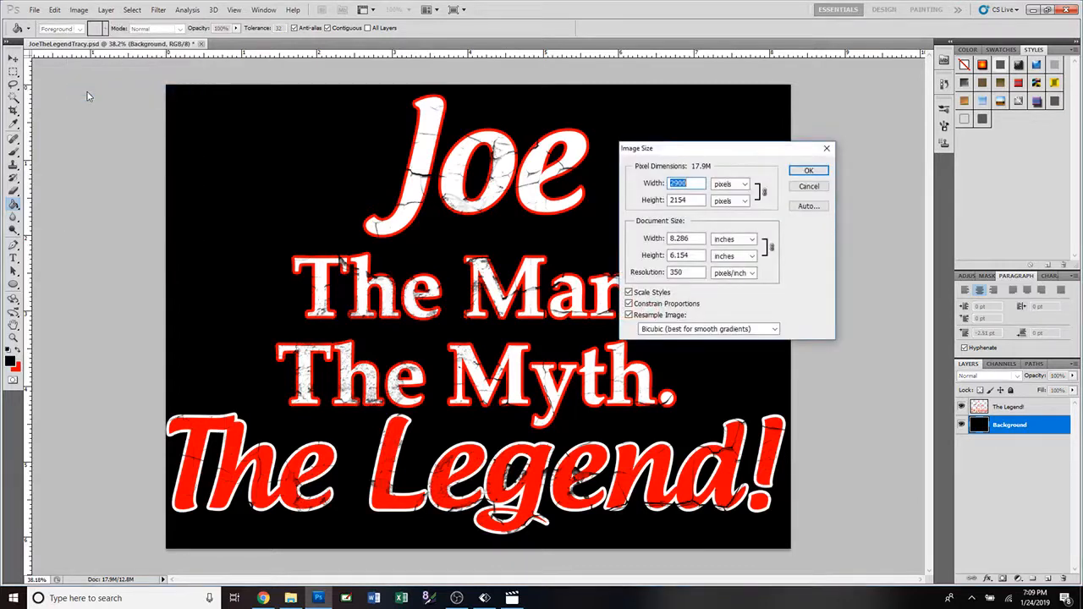
double_click(700, 273)
text(125)
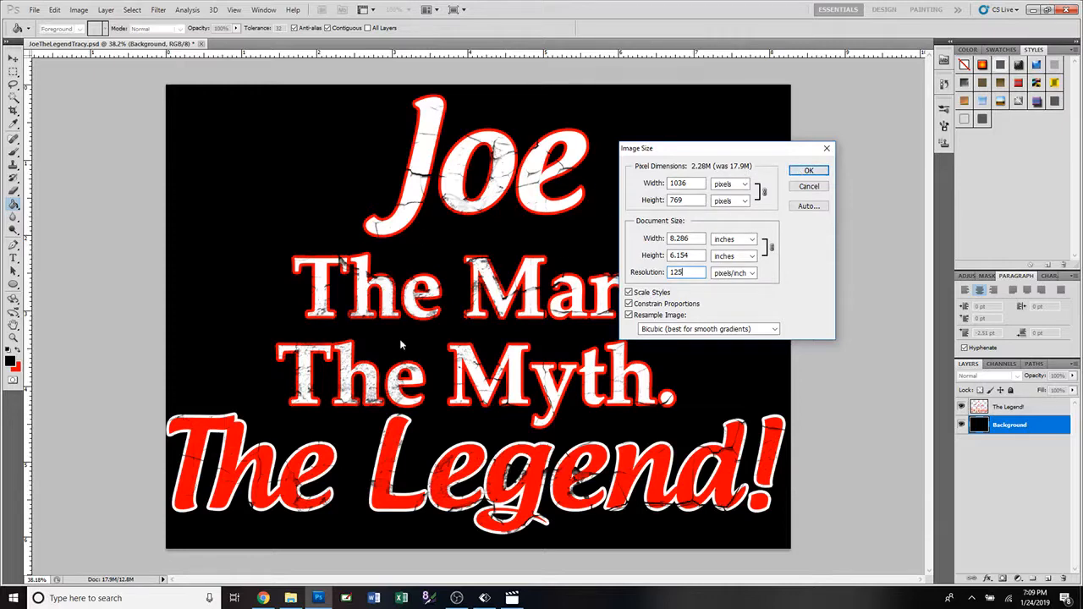
click(807, 172)
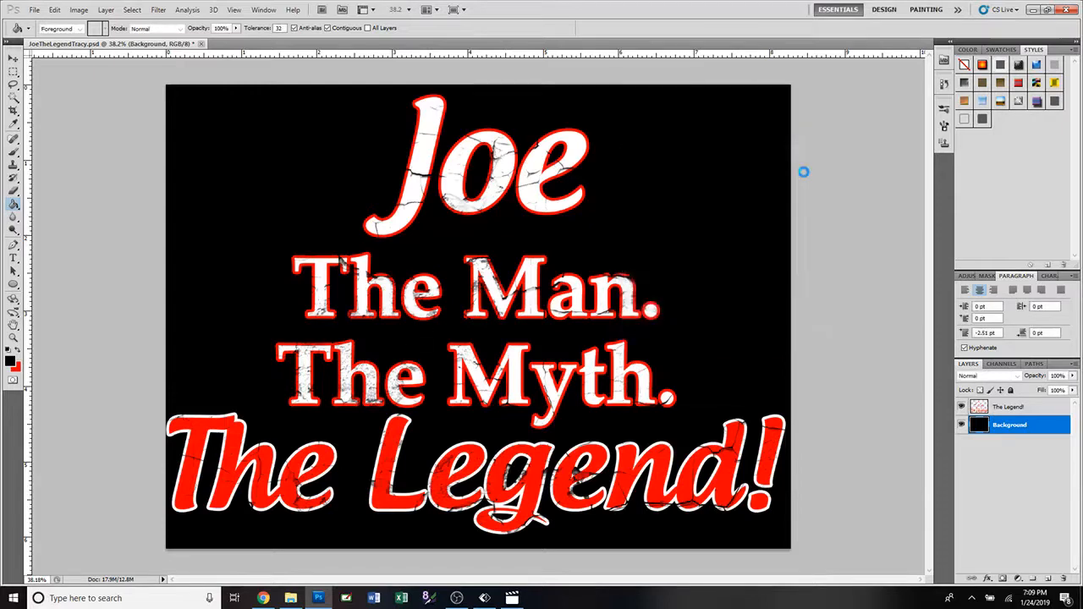
click(34, 9)
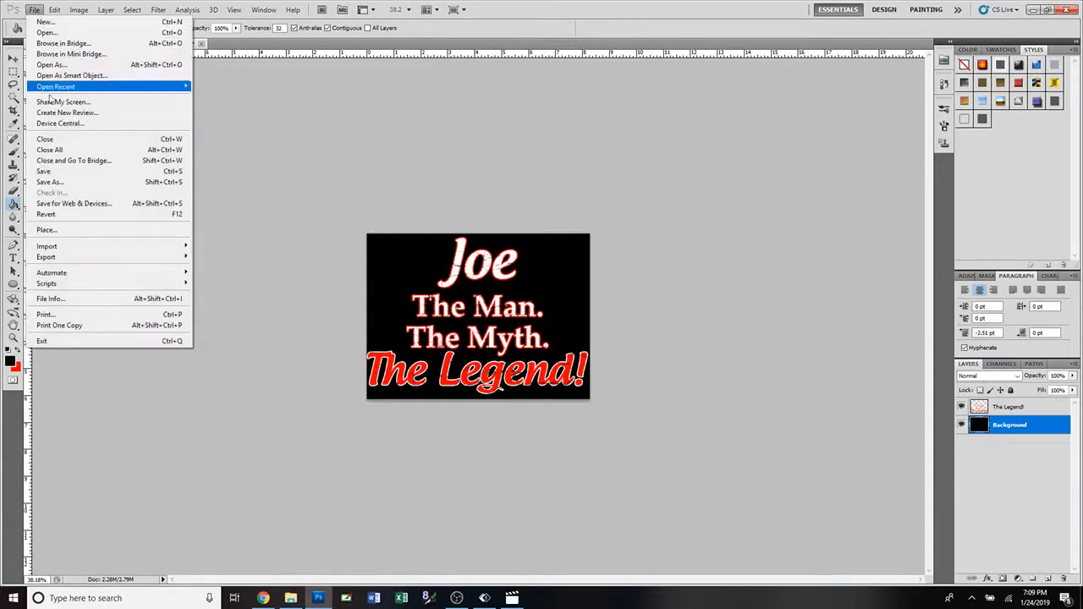
click(67, 182)
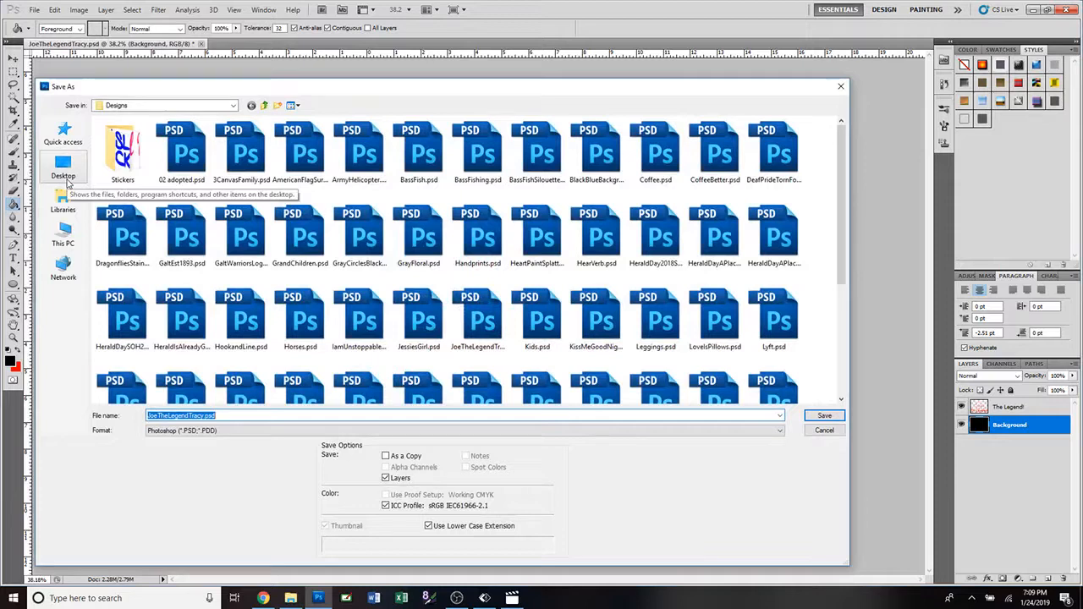
click(250, 430)
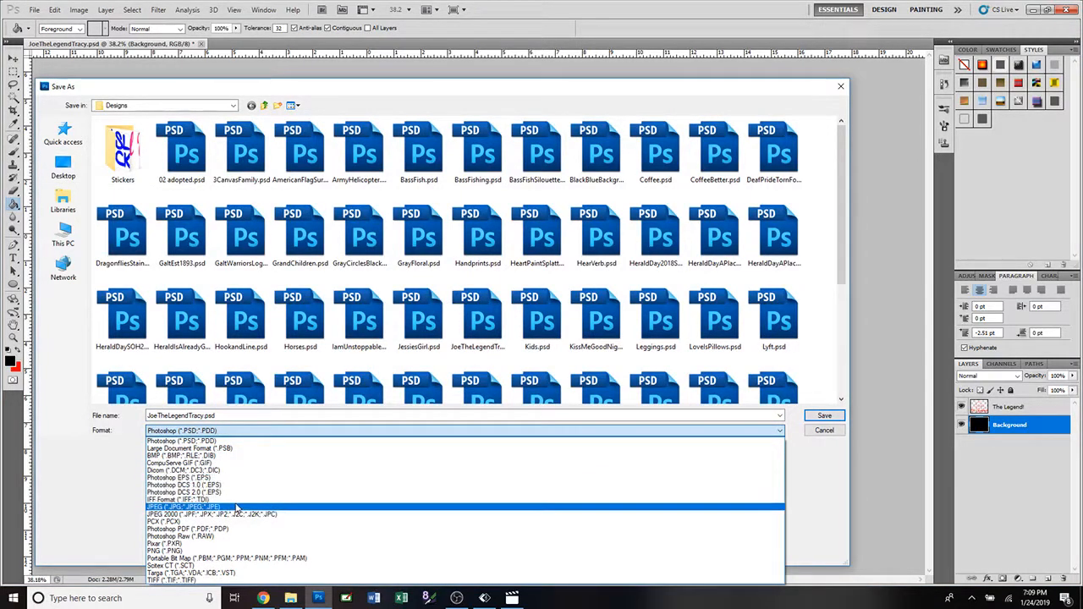
click(237, 508)
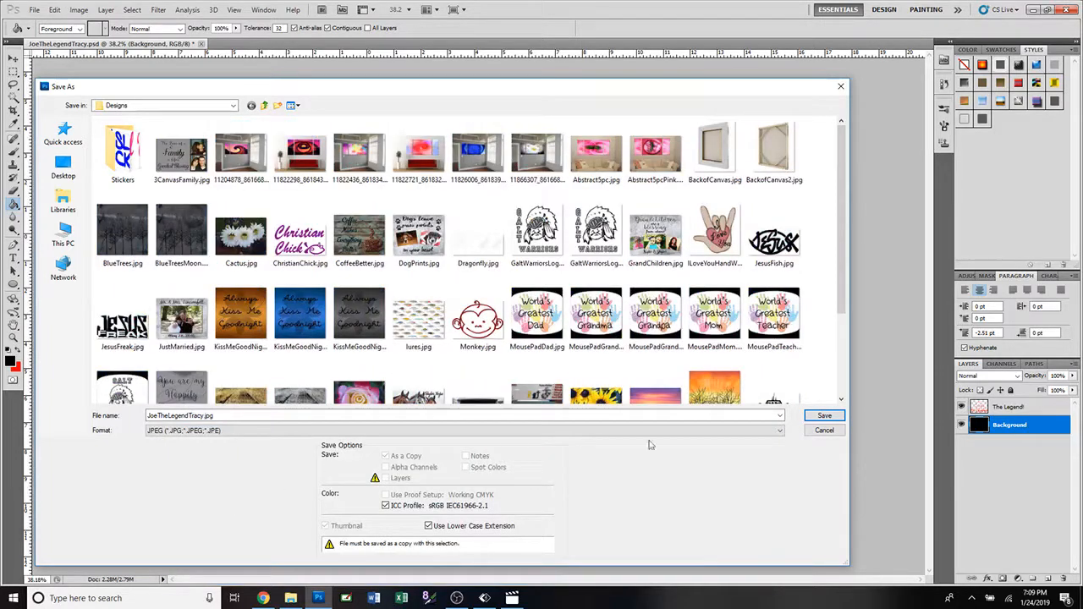
click(824, 415)
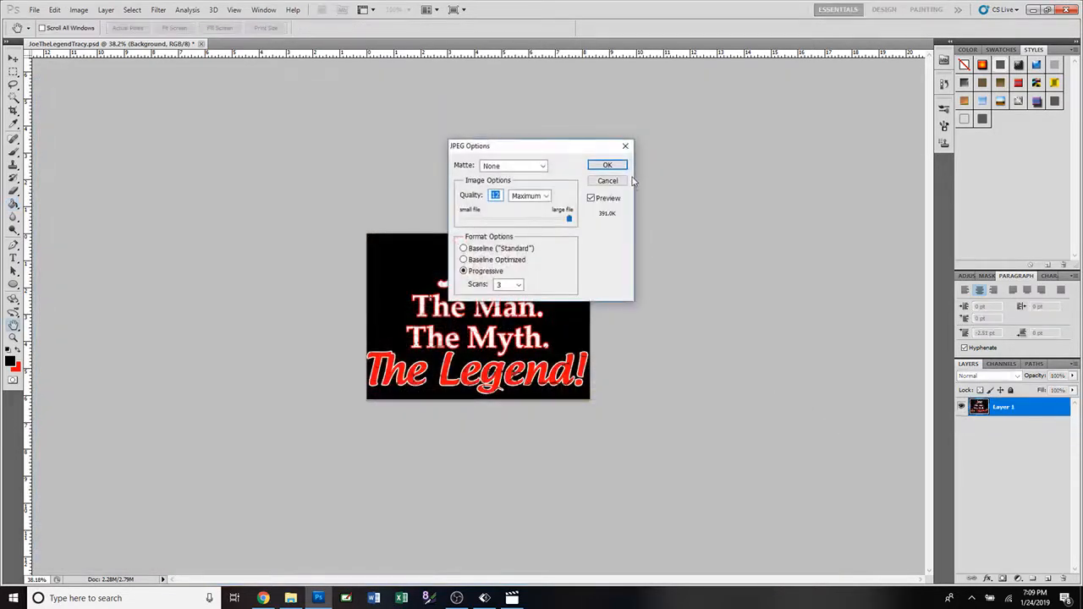
click(613, 165)
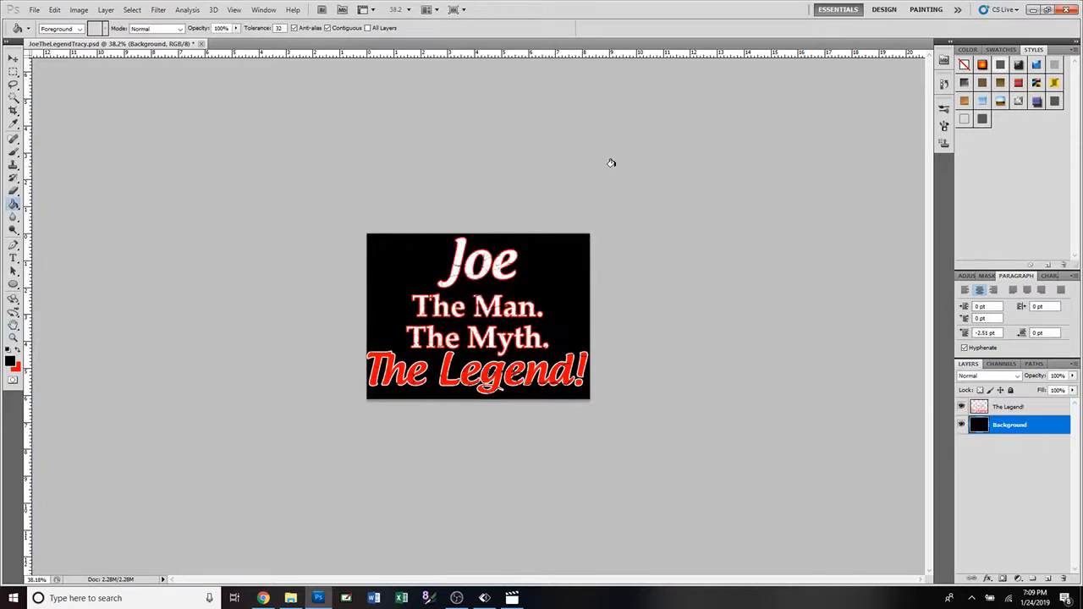
key(ctrl+z)
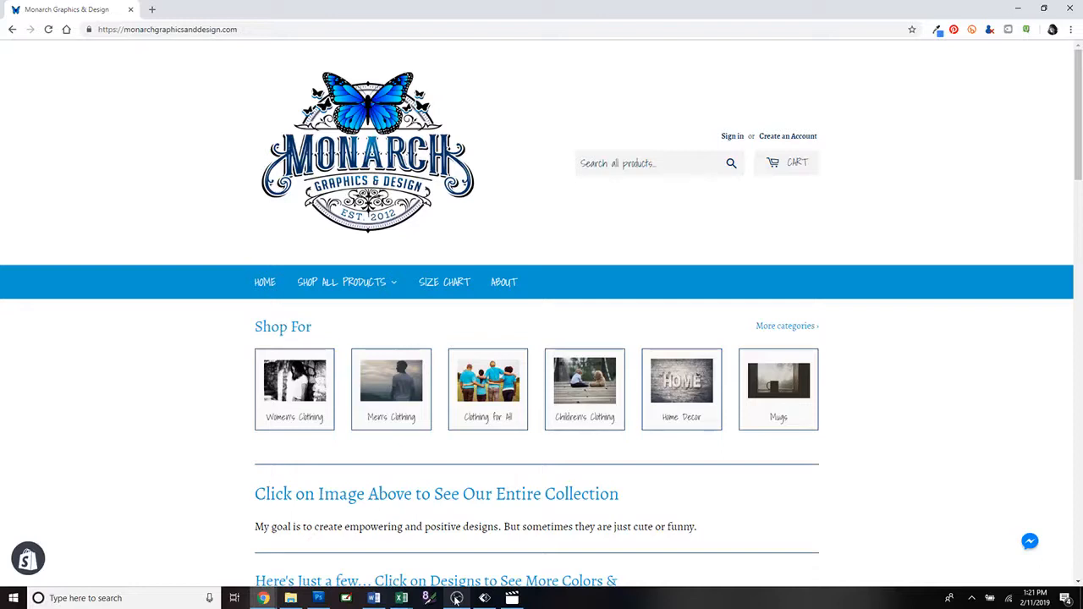
In the browser, open the shop's Men's Clothing collection and go to the product "The Legend - 89".
click(401, 408)
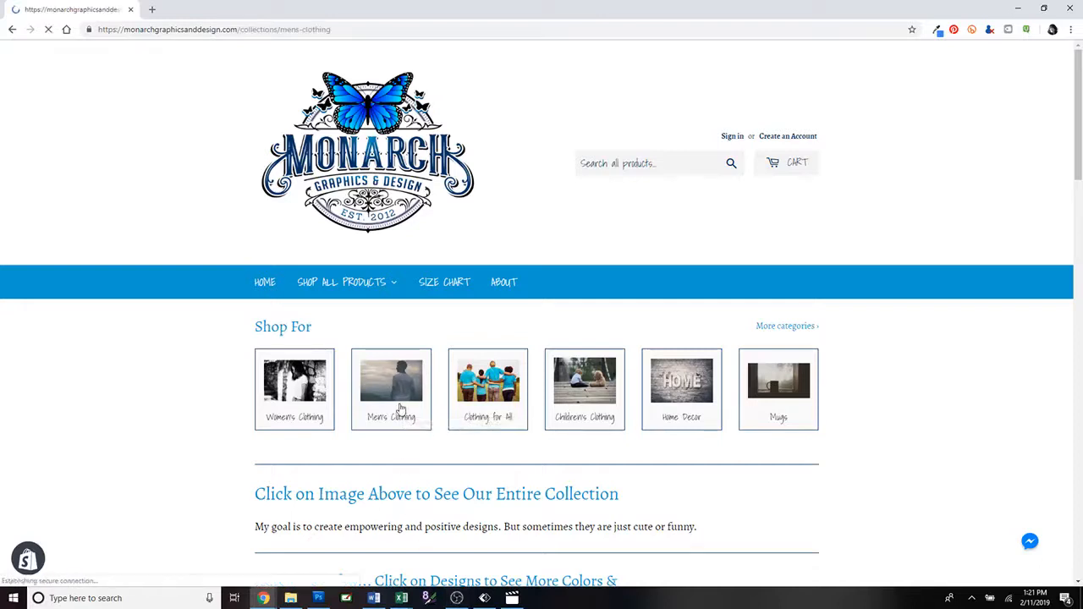
scroll(480, 410, down, 1)
scroll(480, 410, down, 2)
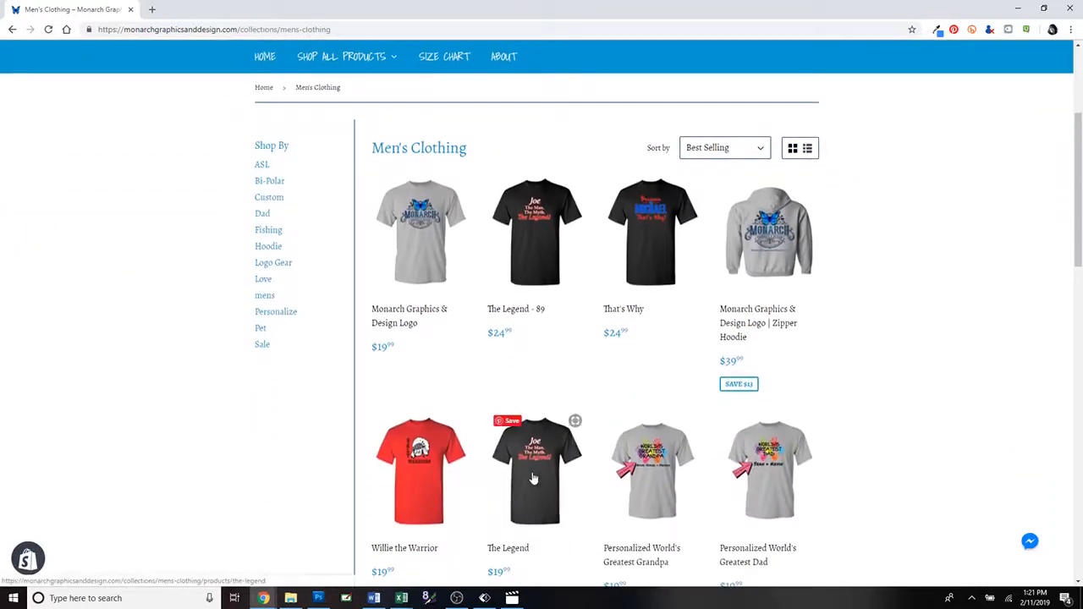
click(546, 246)
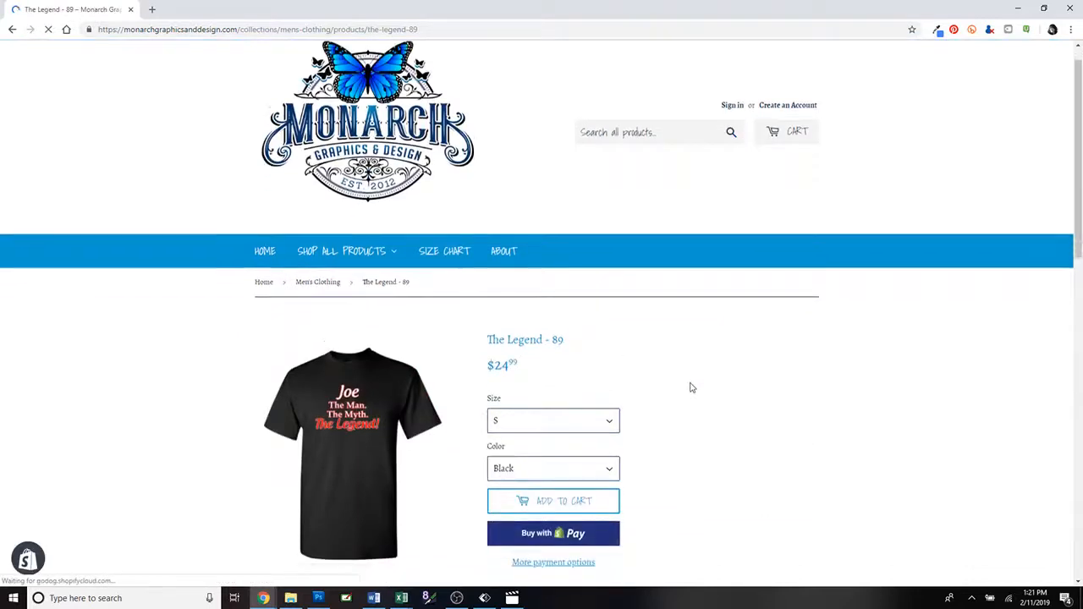
Examine the front and back shirt images of "The Legend - 89", including the enlarged cracked lettering and number.
scroll(592, 407, down, 2)
click(328, 479)
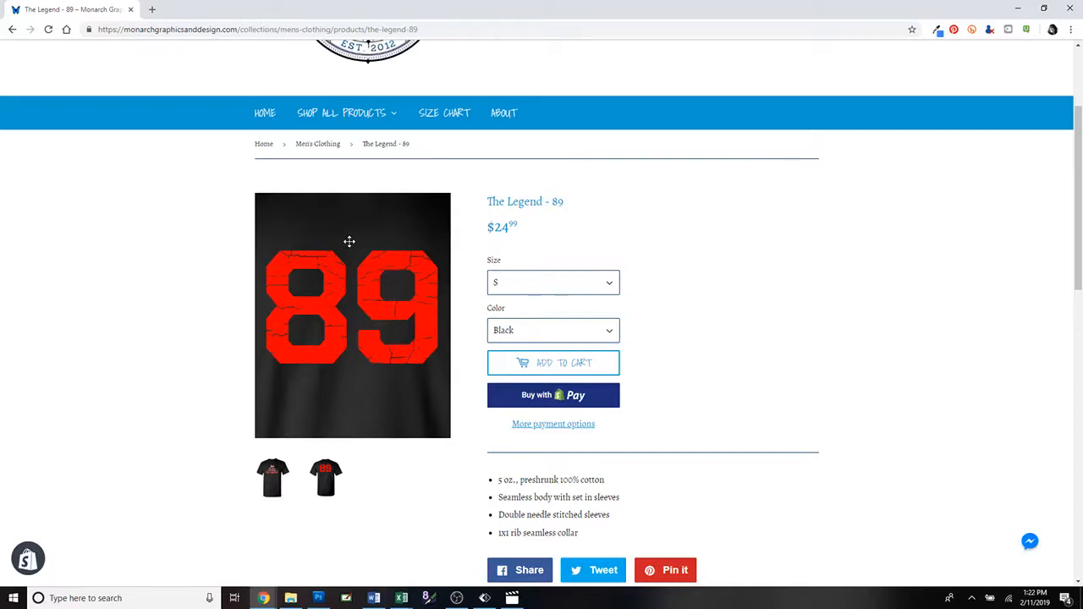
click(272, 478)
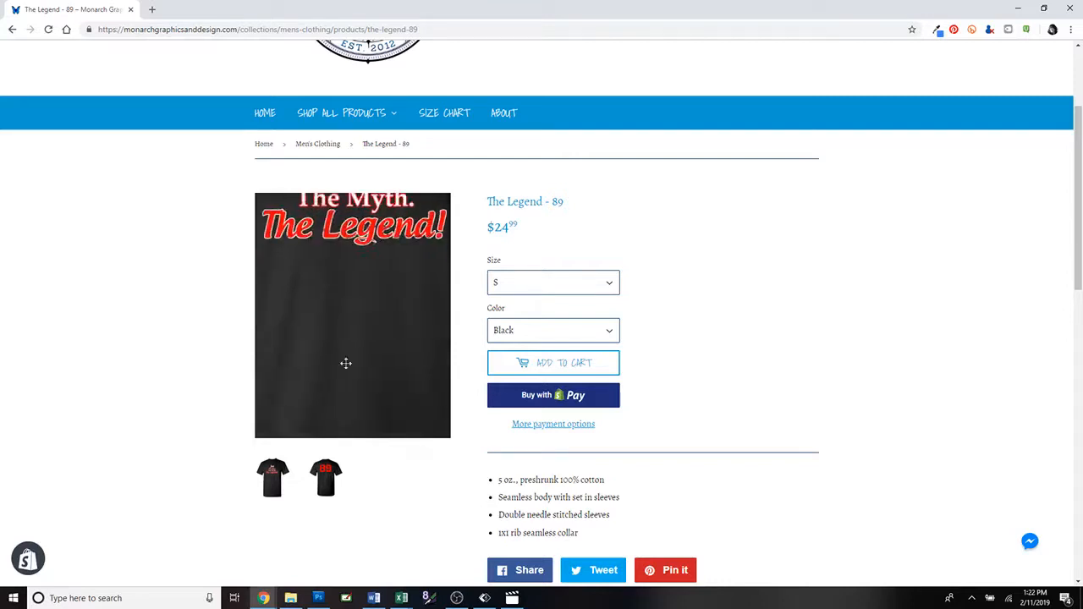
click(327, 476)
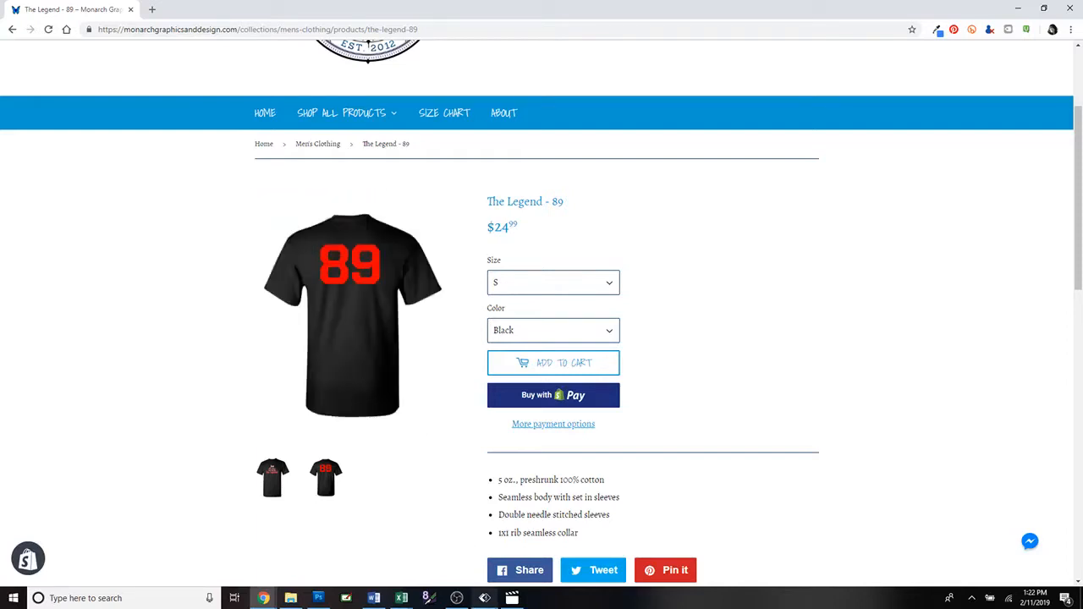
scroll(795, 437, up, 2)
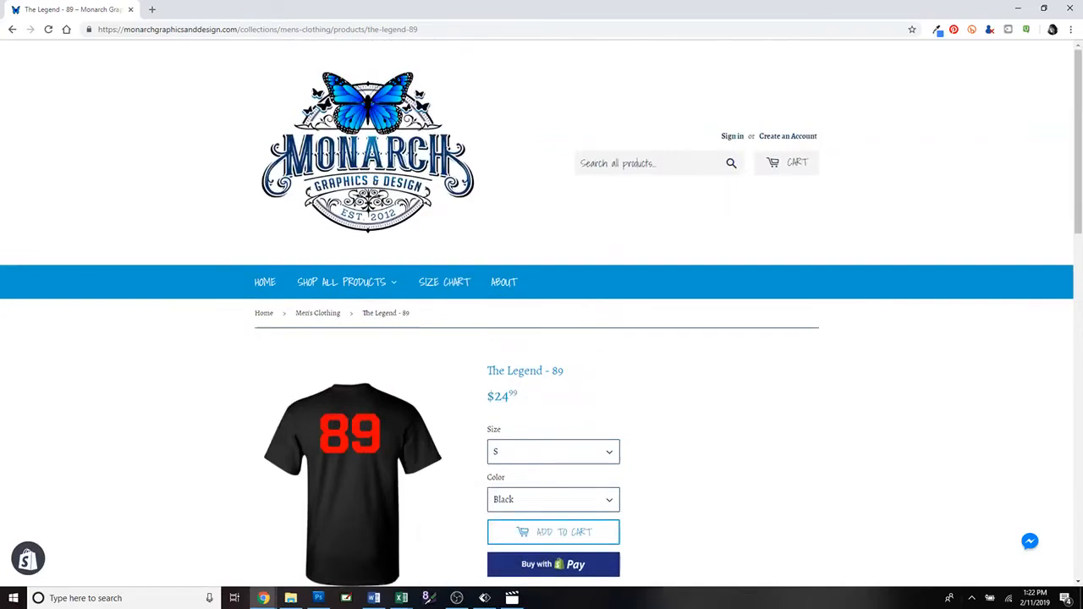